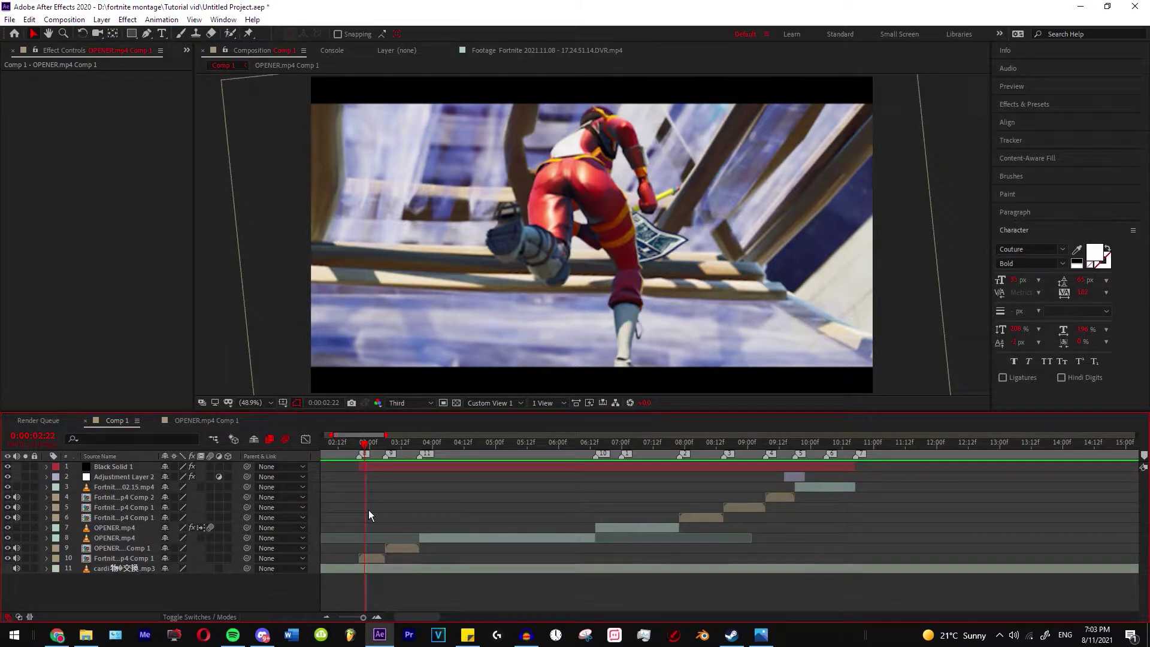
Pre-compose all the gameplay clip layers between Adjustment Layer 2 and the music track into a composition named Clips.
key(space)
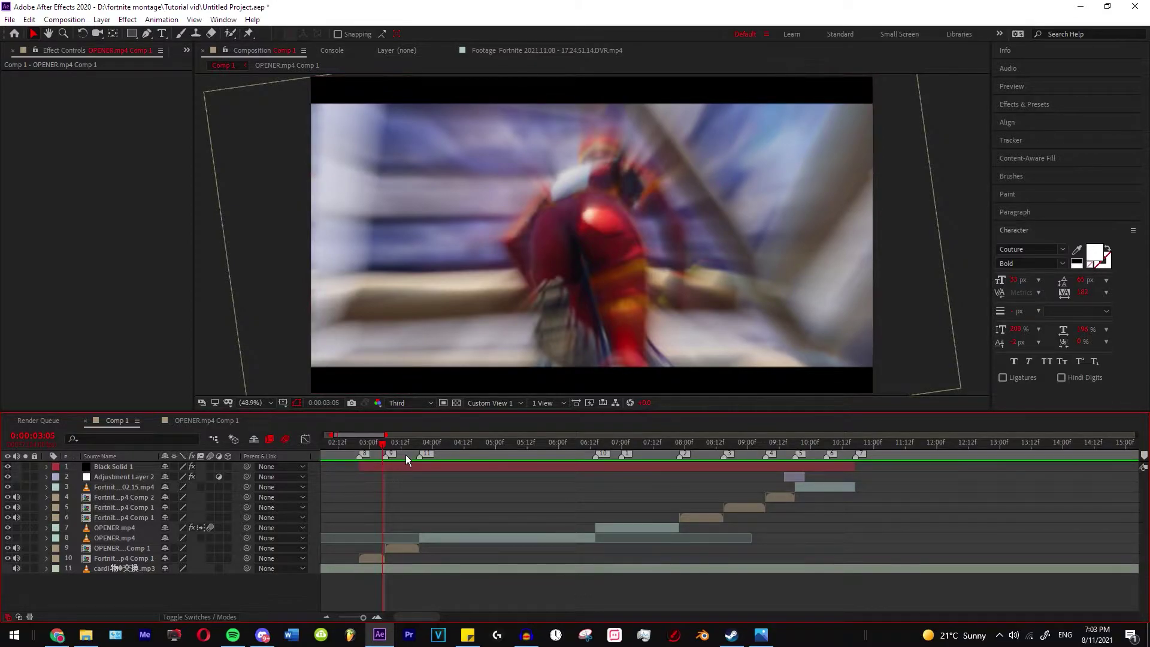
drag(405, 455, 596, 502)
key(minus)
click(659, 489)
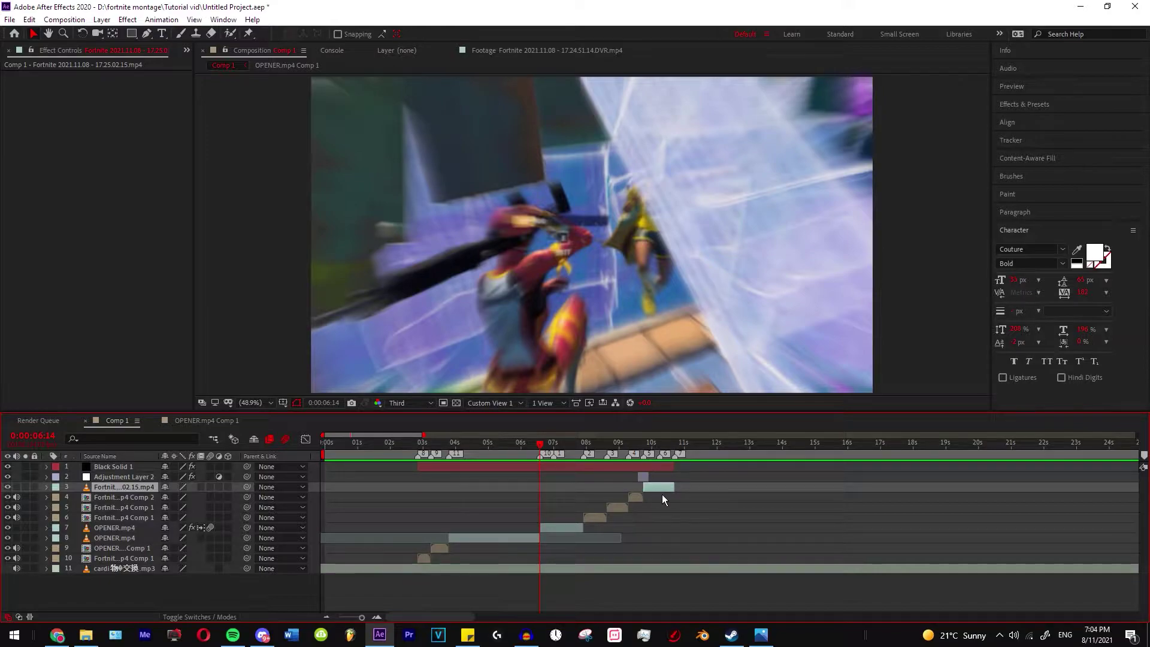
click(664, 449)
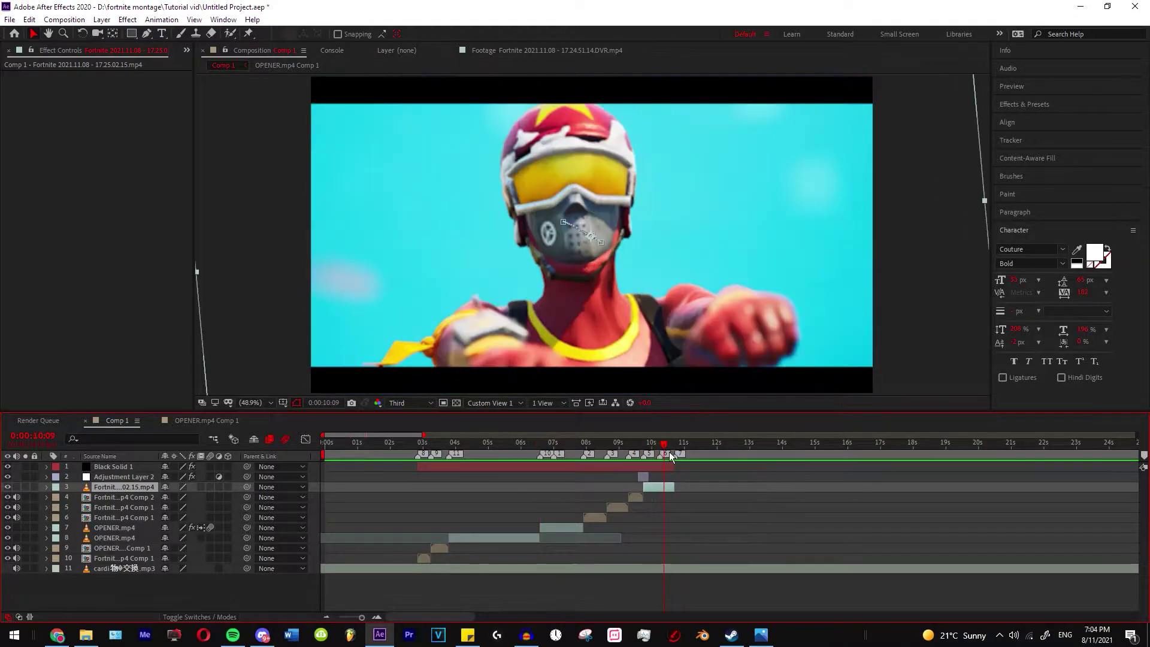
shift+click(115, 566)
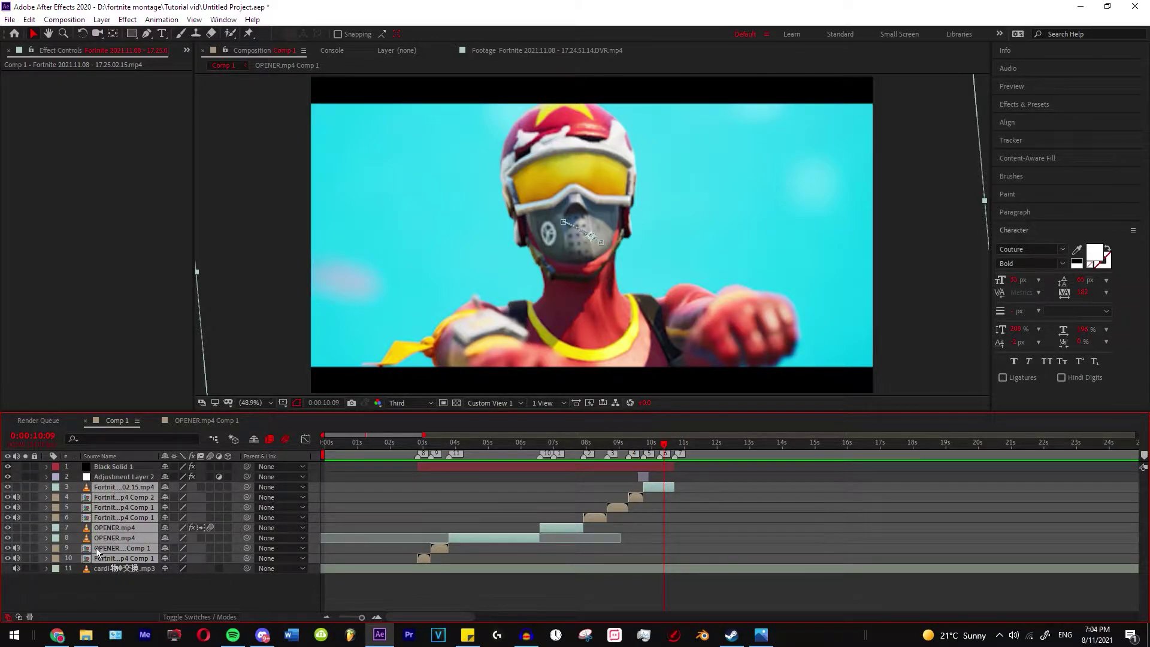
right_click(119, 525)
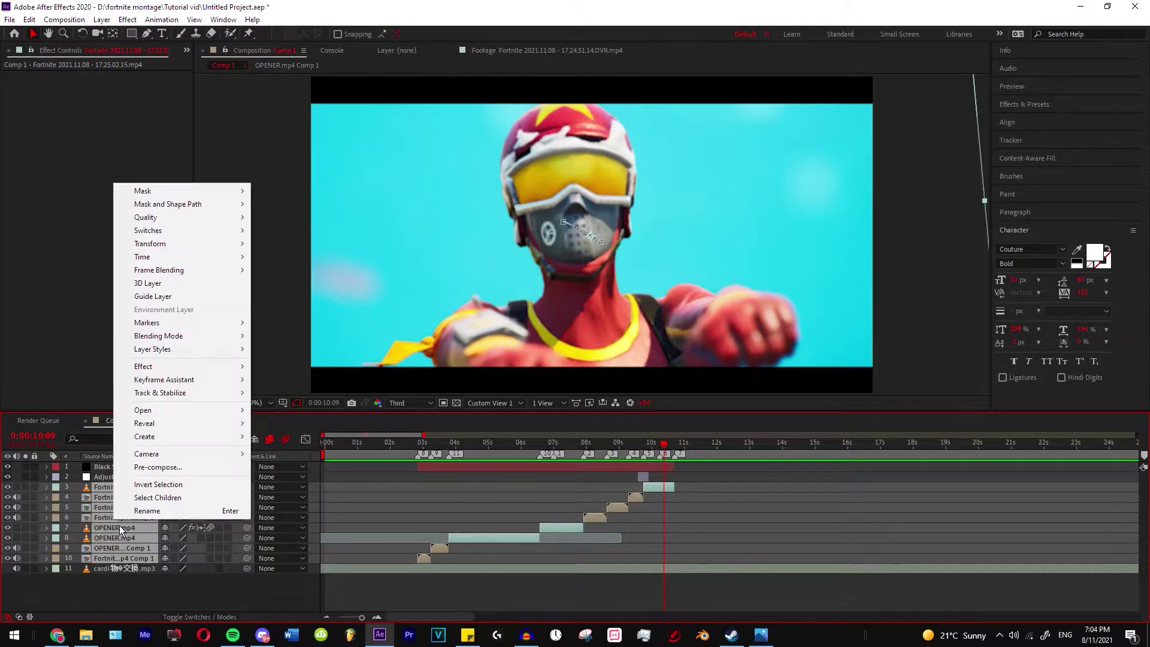
click(159, 468)
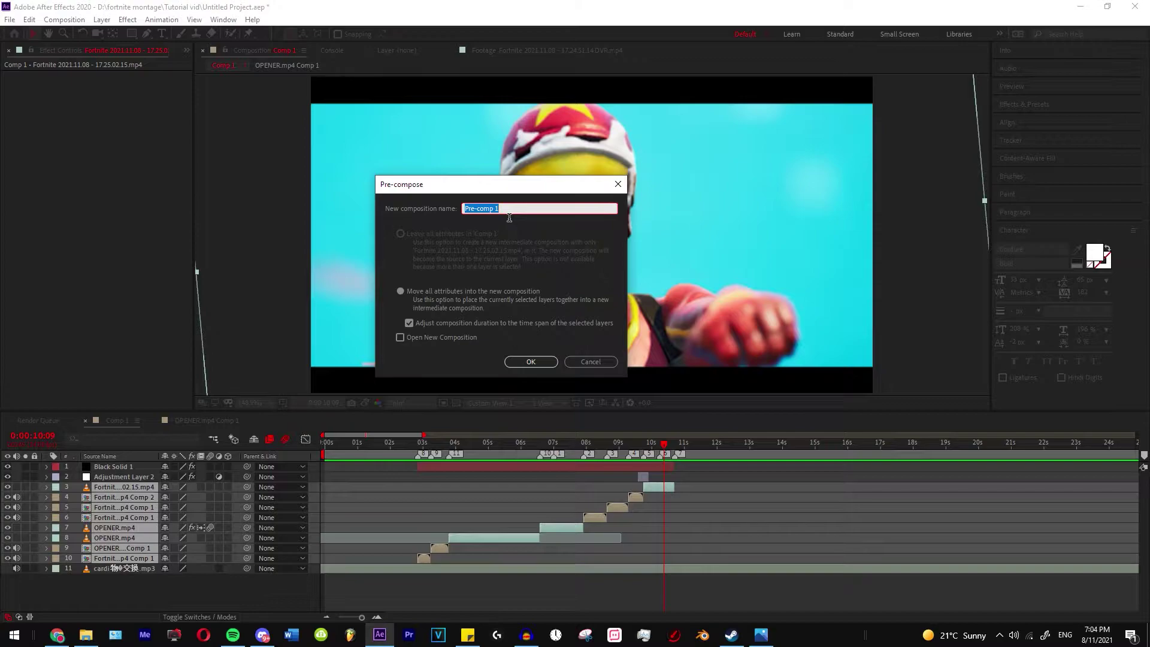
text(Clips)
key(Return)
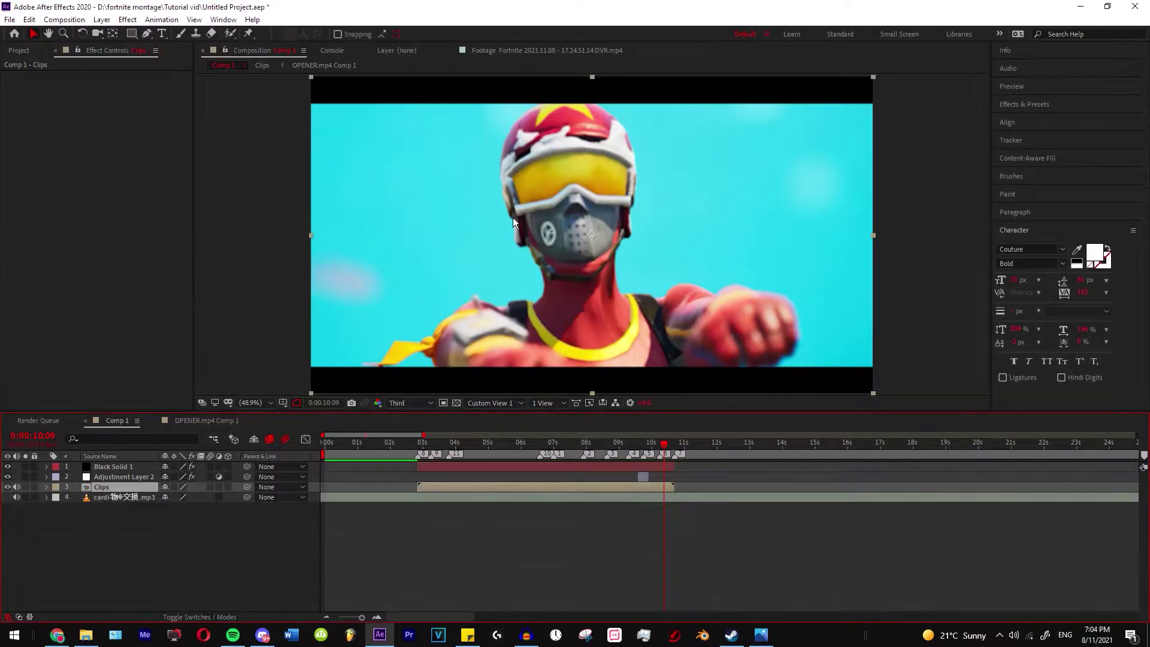
Apply the RSMB Pro and BCC Magic Sharp effects to the Clips layer.
scroll(465, 477, up, 2)
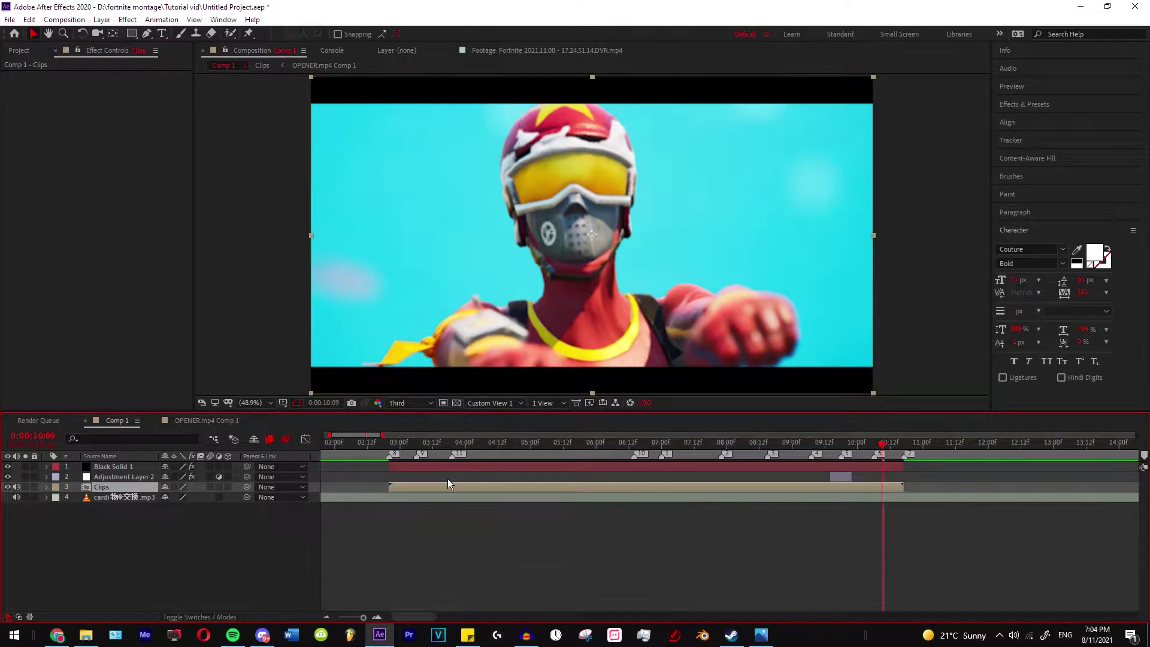
drag(401, 454, 791, 495)
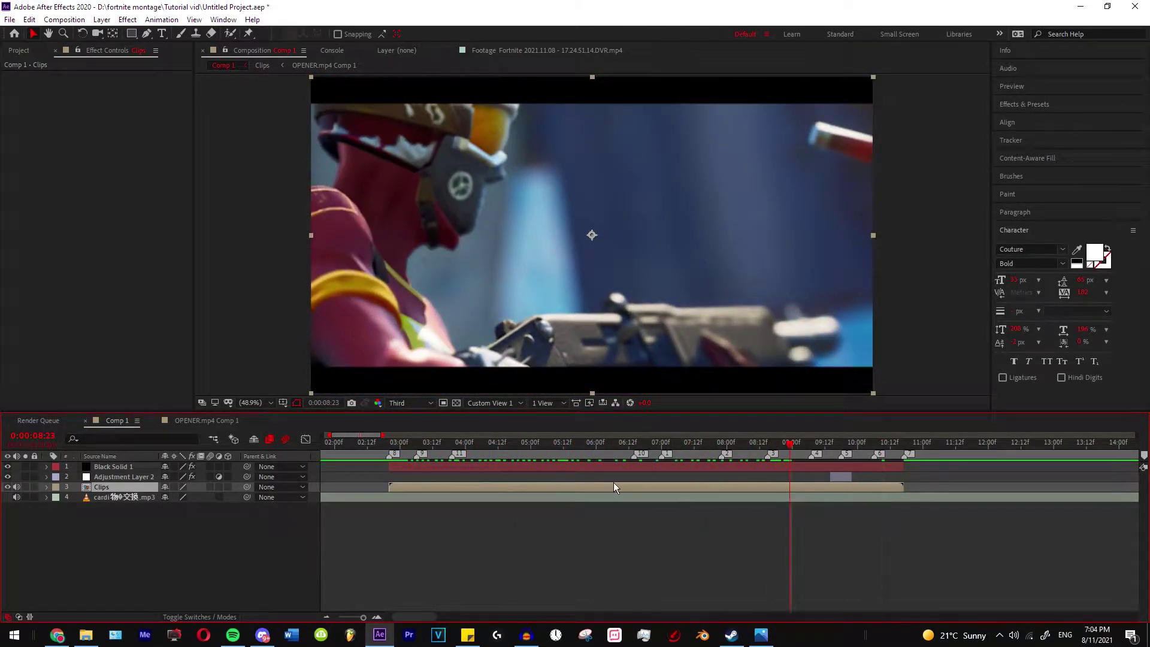
click(580, 484)
click(580, 490)
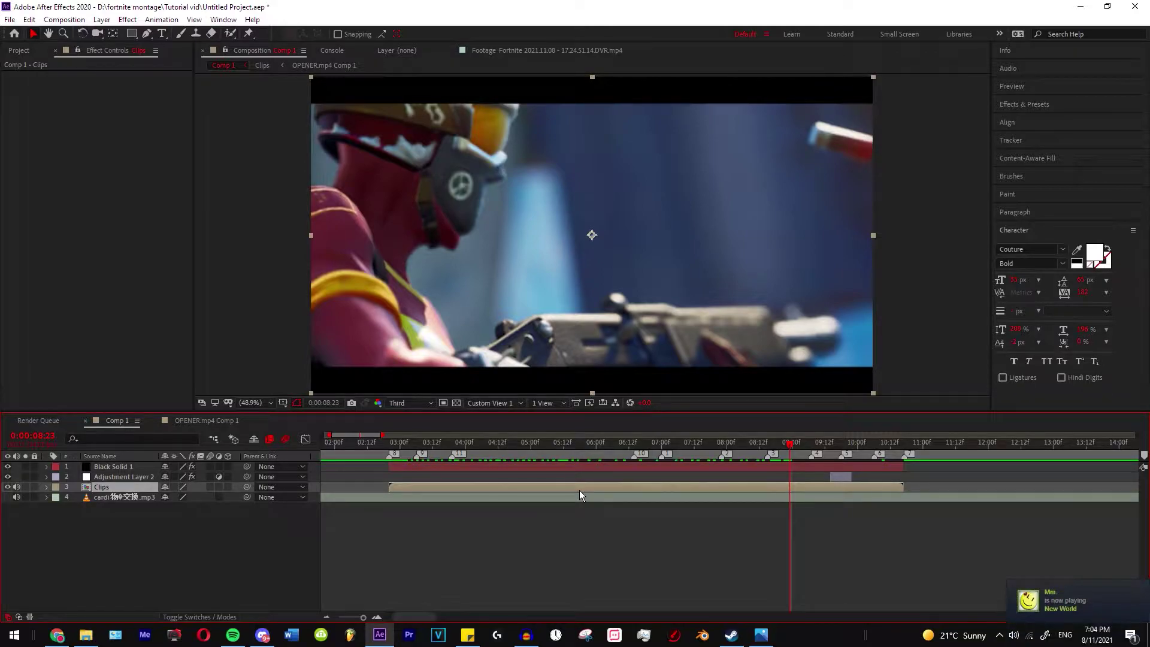
click(446, 487)
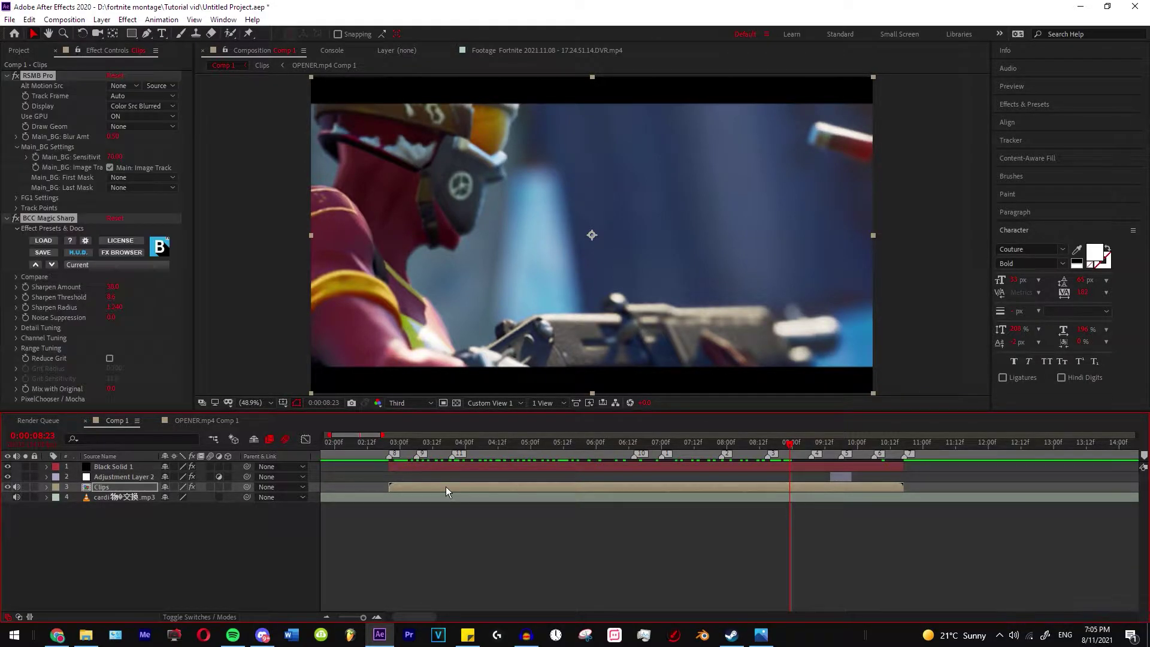
Review the RSMB Pro and BCC Magic Sharp settings on the Clips layer and check their look on different frames.
click(409, 444)
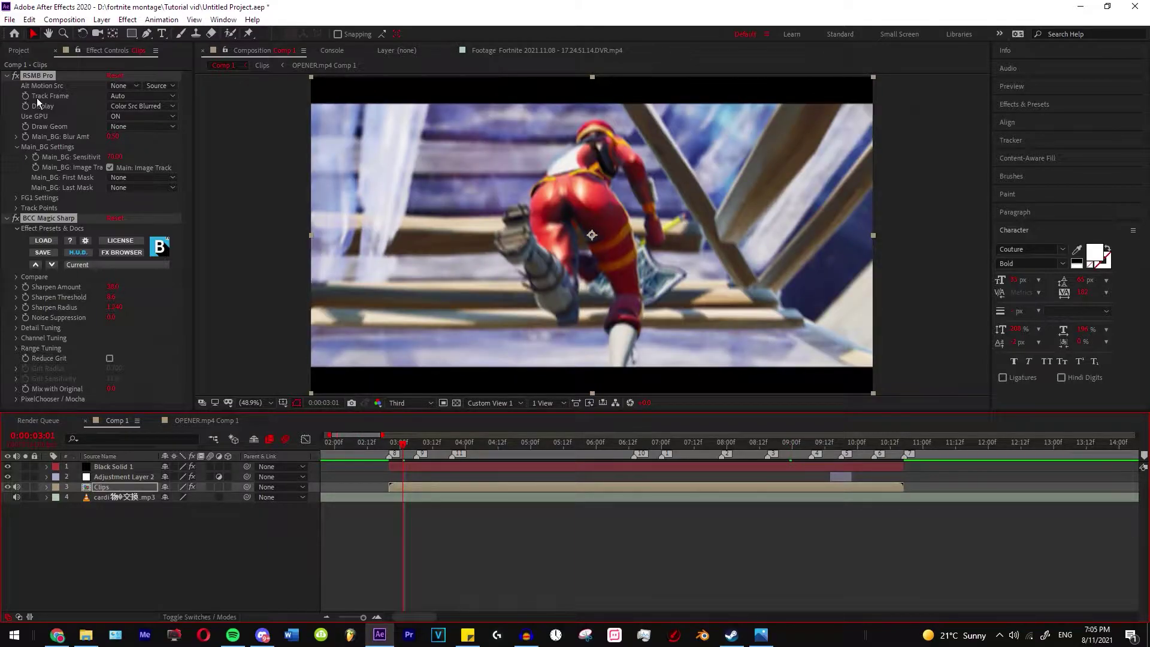
click(16, 219)
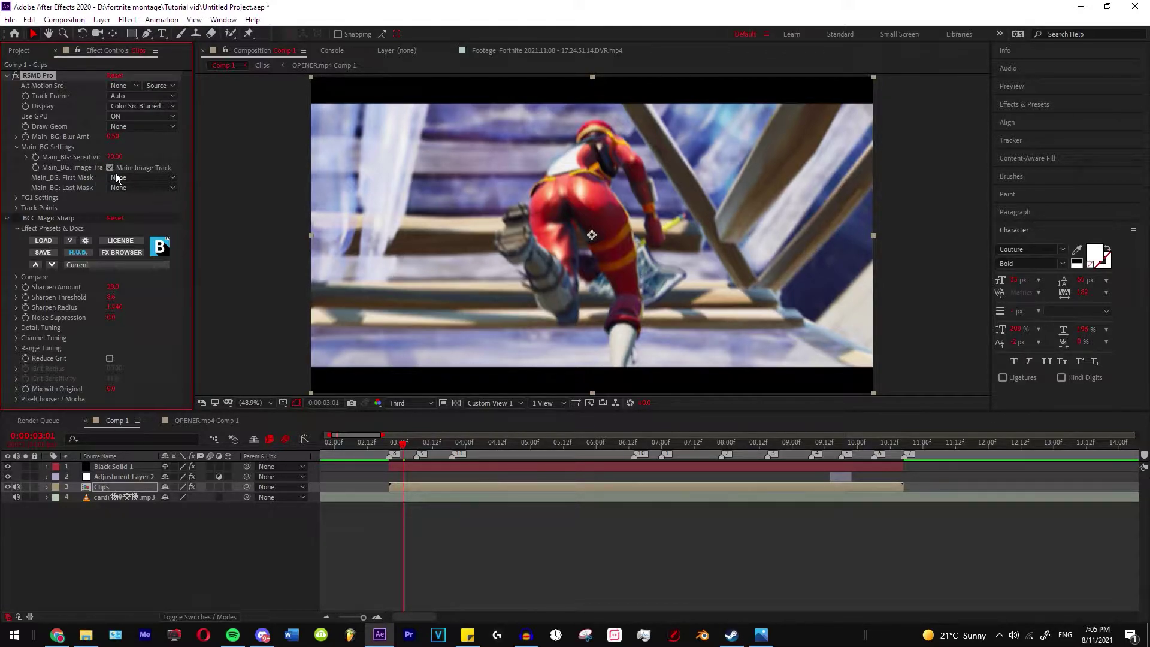
click(8, 76)
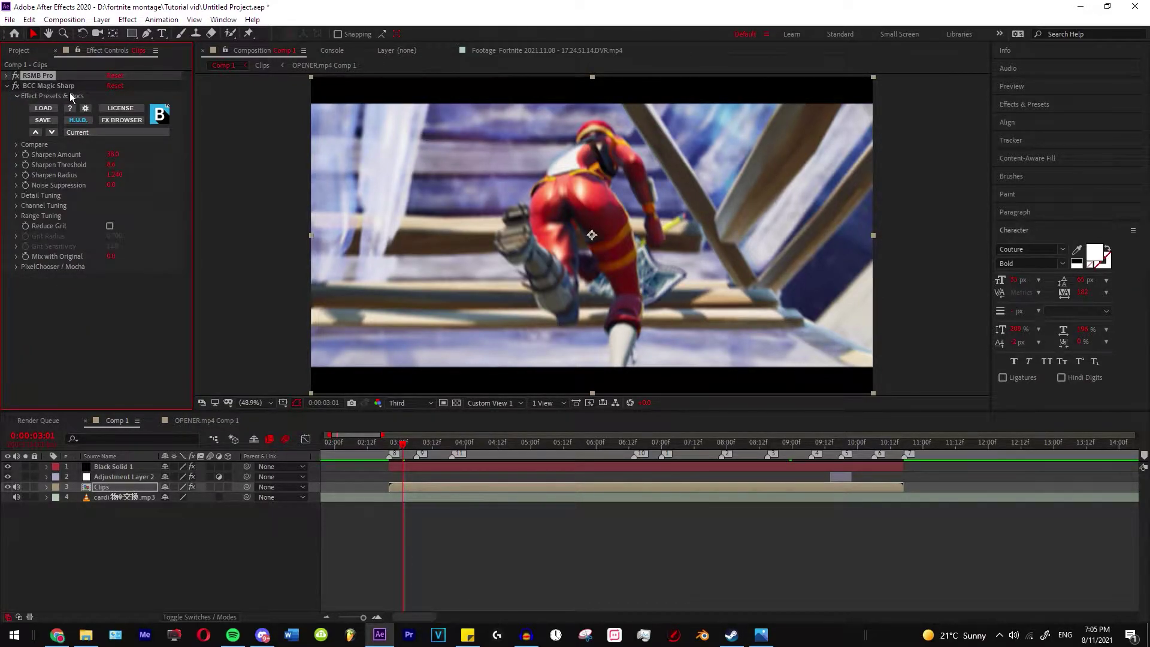
click(155, 291)
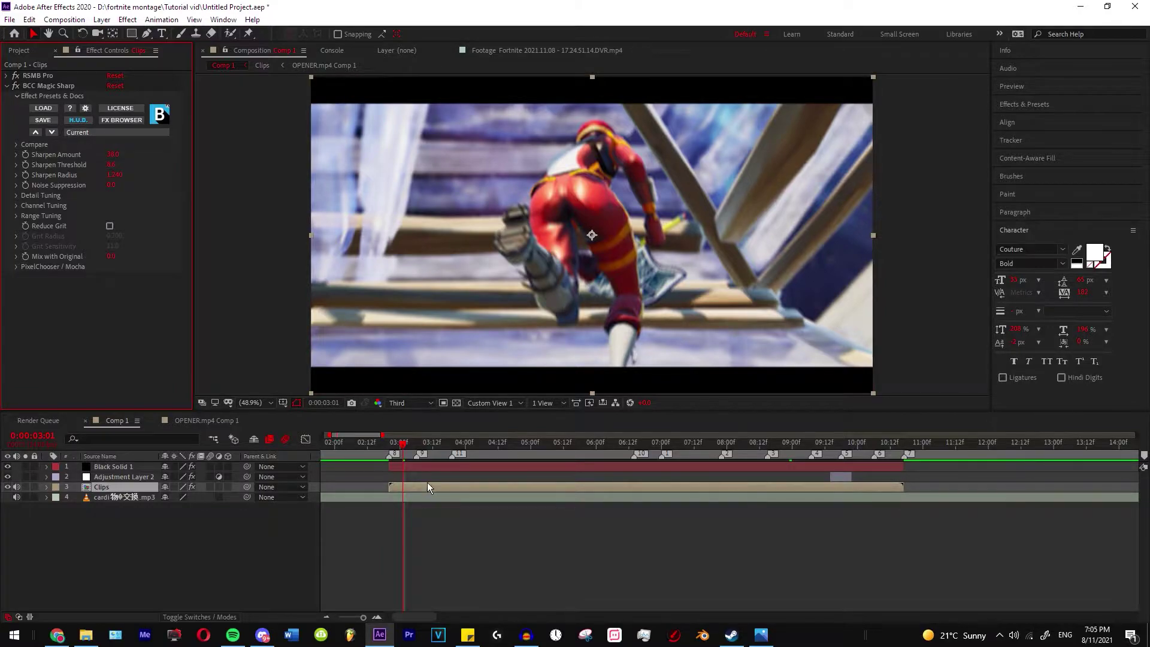
scroll(432, 473, up, 2)
drag(446, 446, 582, 476)
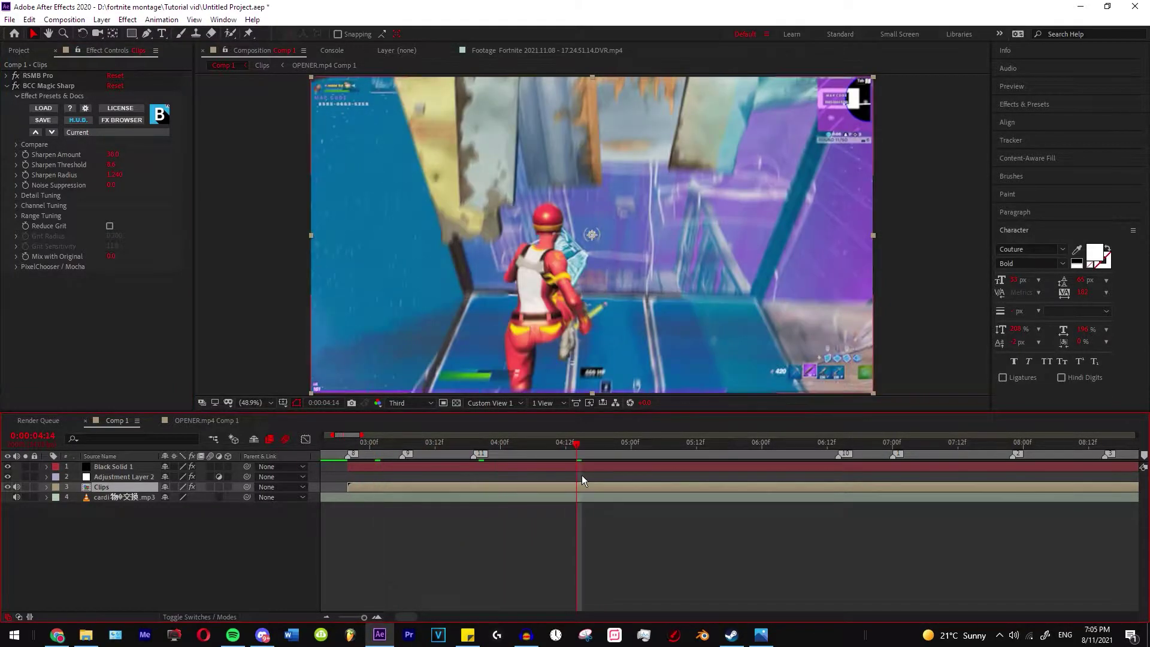
alt+scroll(581, 476, down, 4)
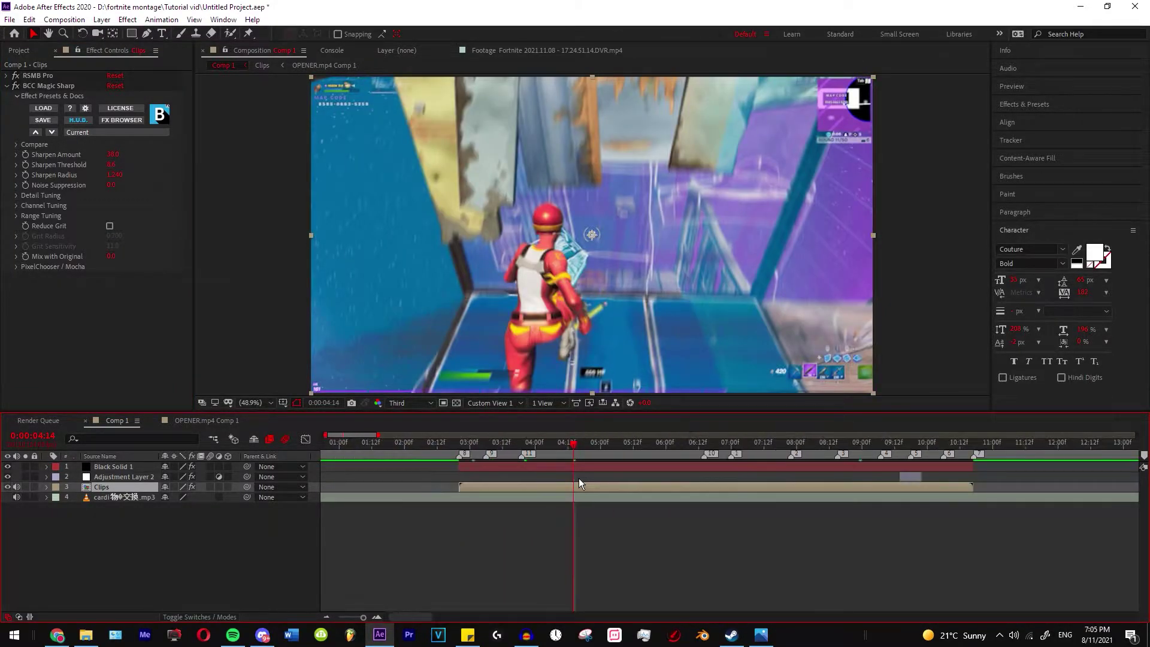
Disable both the RSMB Pro and BCC Magic Sharp effects on the Clips layer.
click(471, 448)
click(37, 88)
key(ctrl+a)
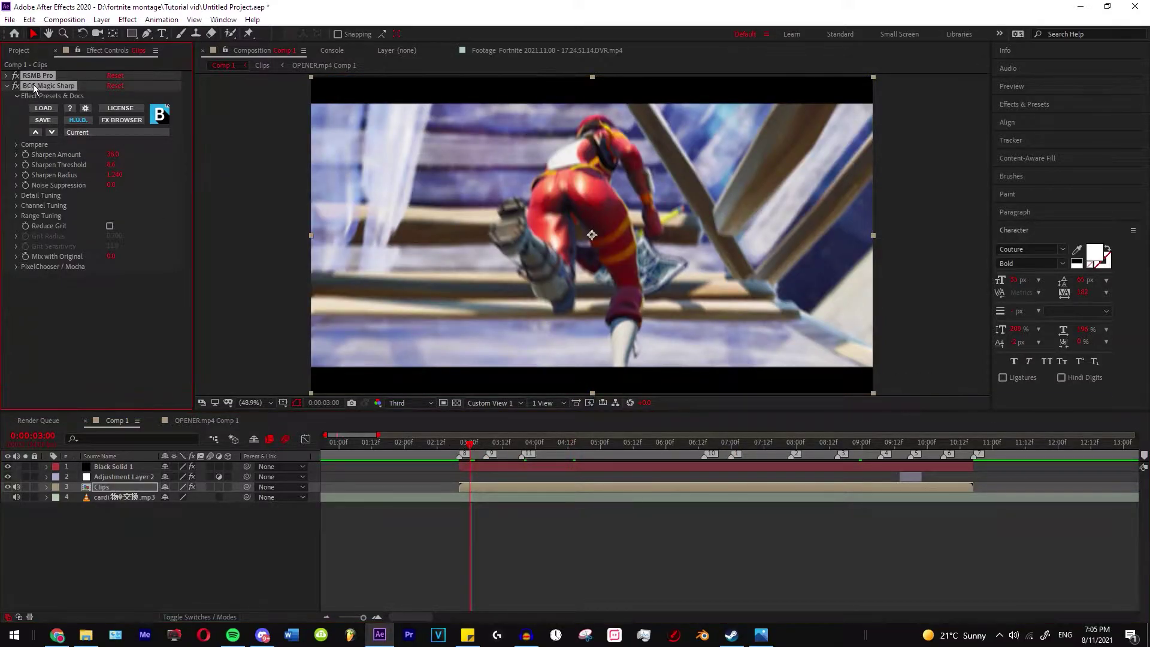
click(506, 541)
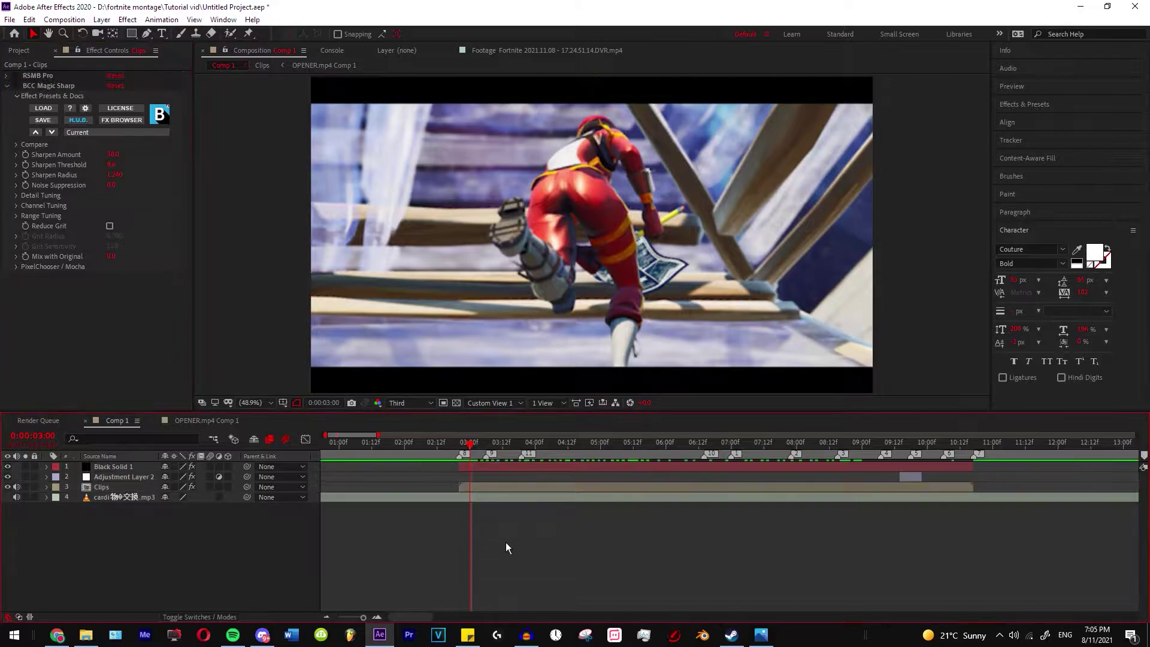
Create a new adjustment layer for the shot around 0:00:07:00 and place it directly below Black Solid 1.
drag(580, 548, 443, 542)
scroll(528, 489, up, 3)
scroll(492, 467, down, 6)
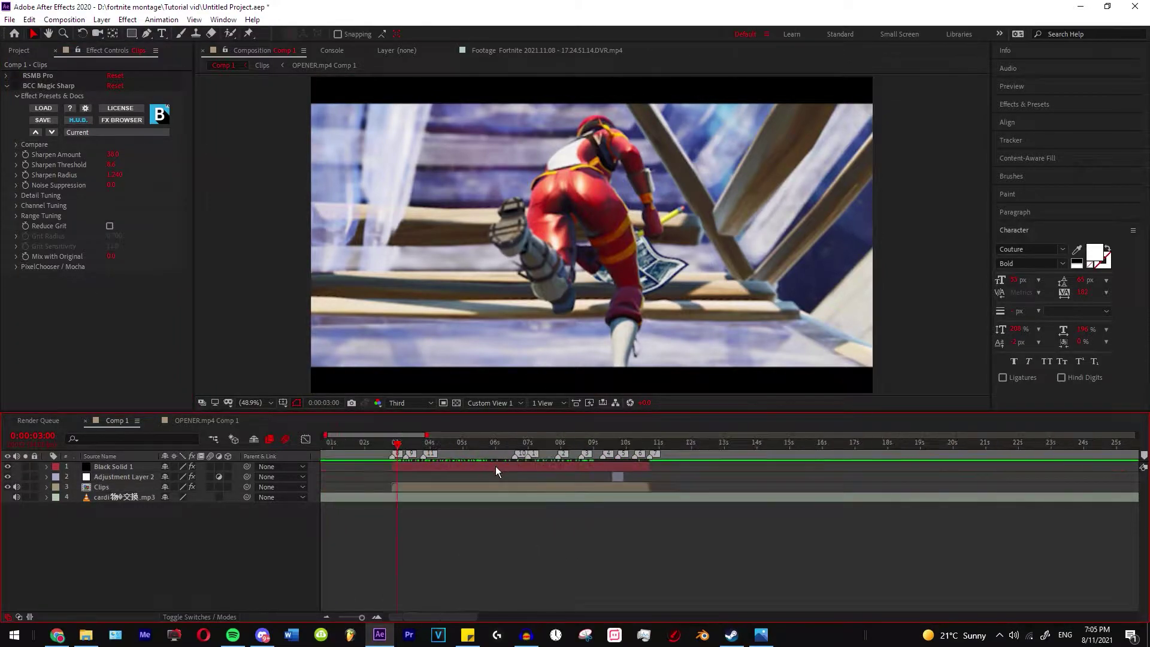
drag(486, 446, 519, 465)
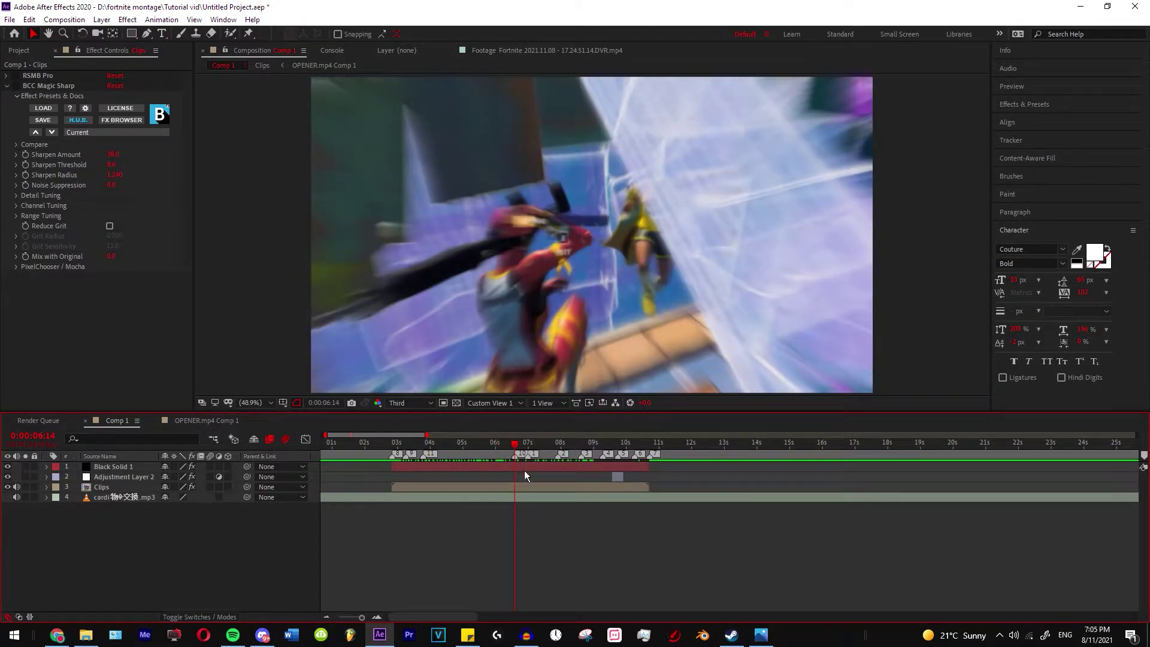
scroll(526, 473, up, 4)
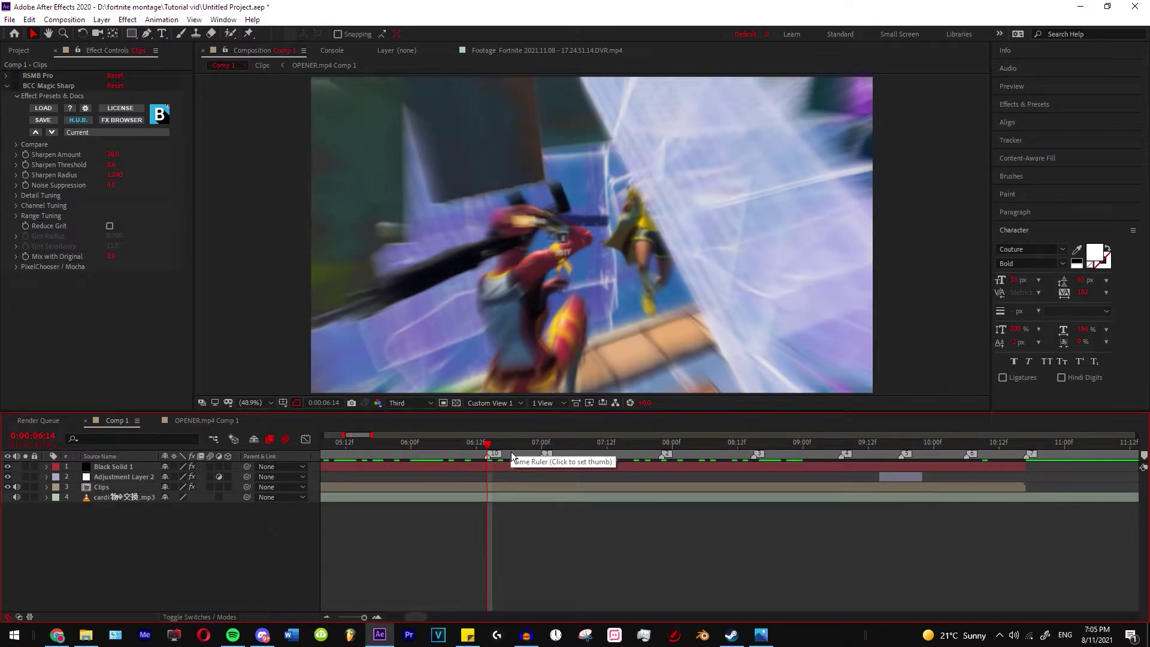
mouse_move(511, 452)
mouse_down()
mouse_move(545, 473)
mouse_move(494, 452)
mouse_move(682, 487)
mouse_move(513, 456)
mouse_move(531, 461)
mouse_up()
scroll(509, 473, down, 1)
scroll(521, 491, up, 1)
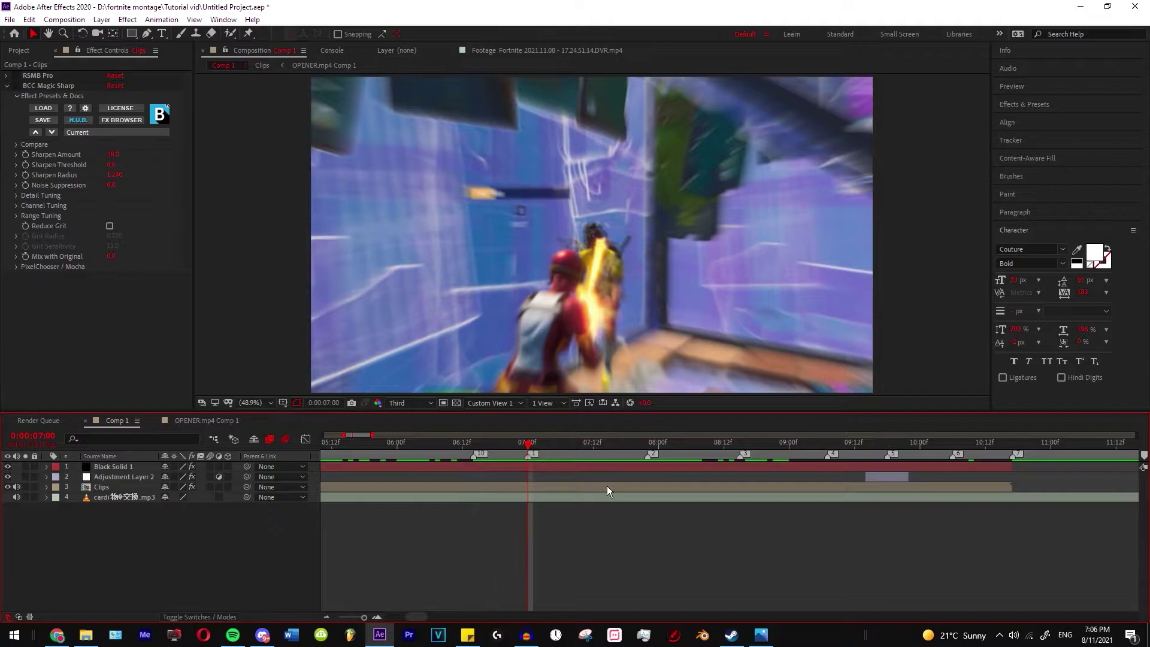
key(ctrl+alt+y)
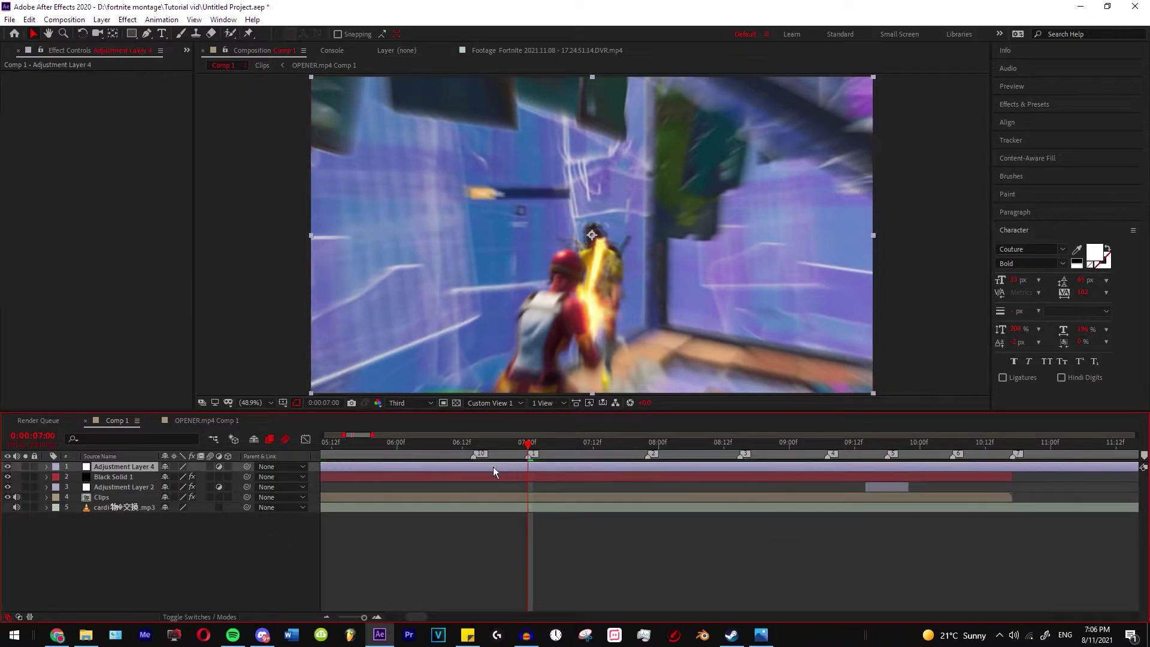
drag(136, 471, 128, 480)
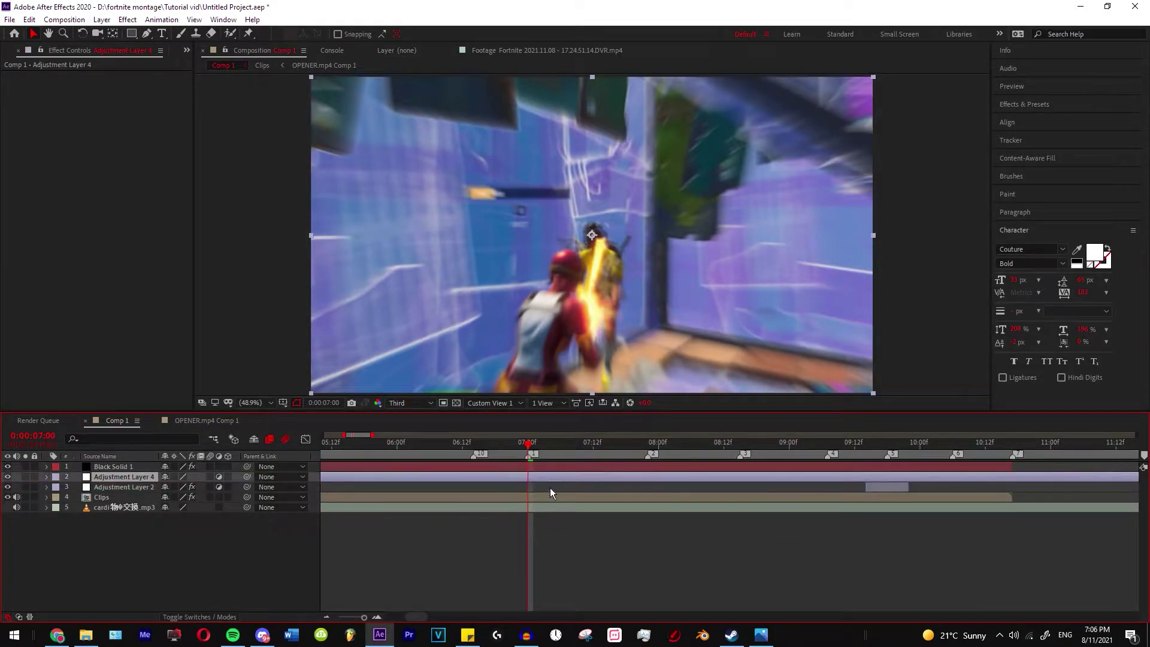
Trim the start of the new adjustment layer to 0:00:06:20, just before the gunshot.
key(equal)
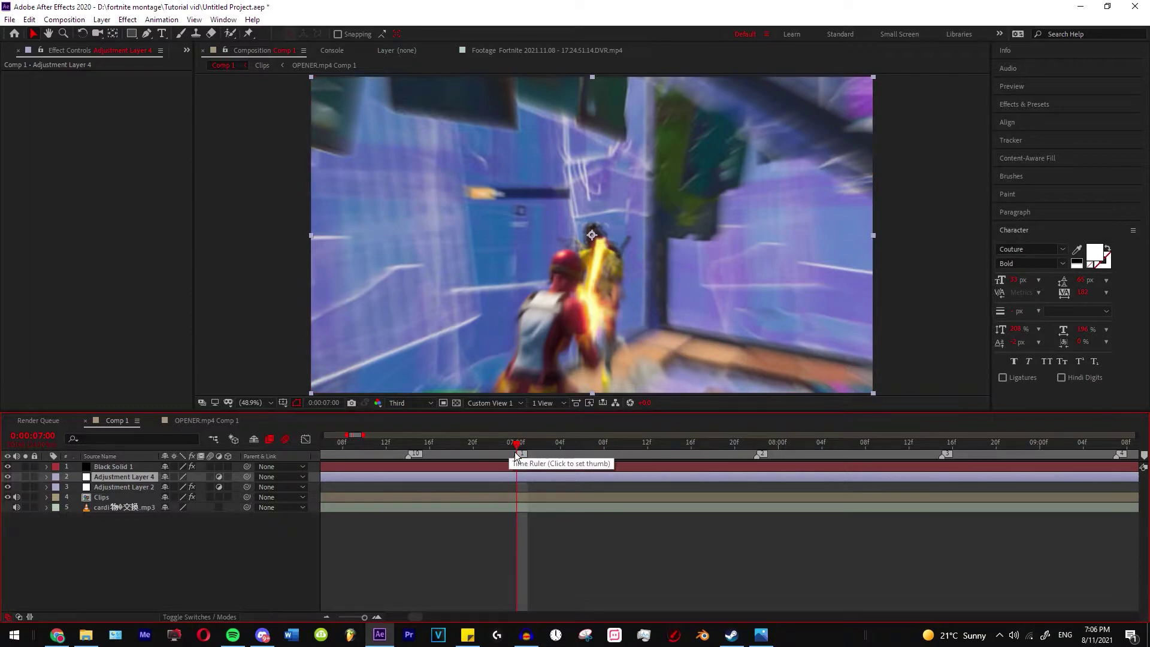
drag(516, 456, 484, 459)
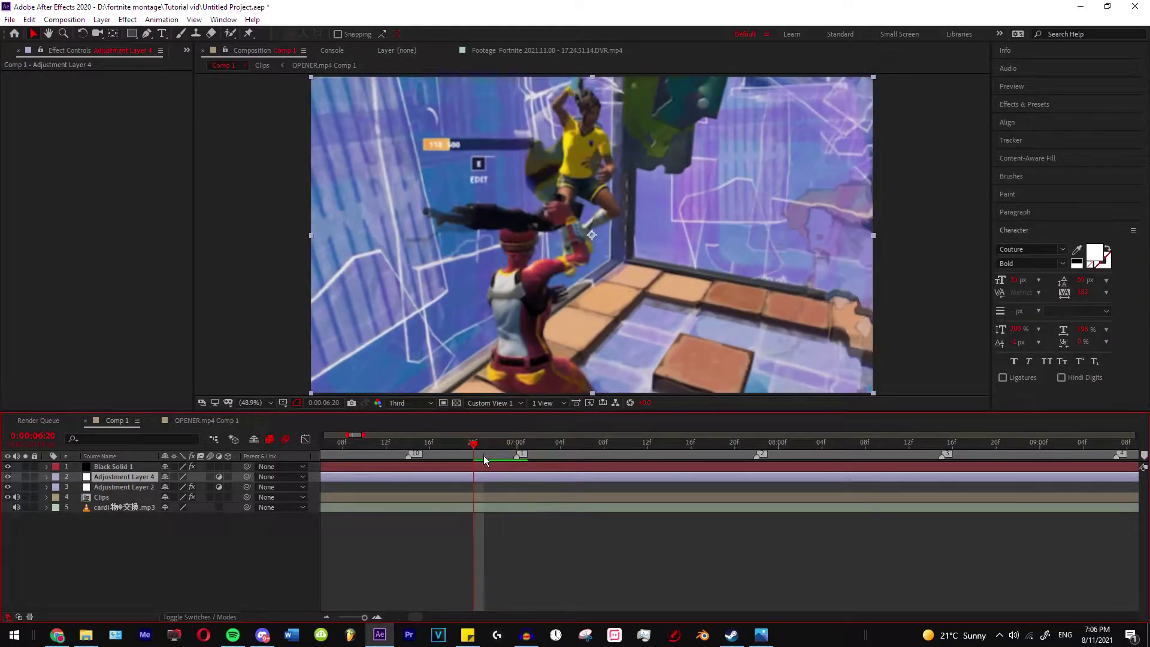
key(alt+bracketleft)
click(466, 487)
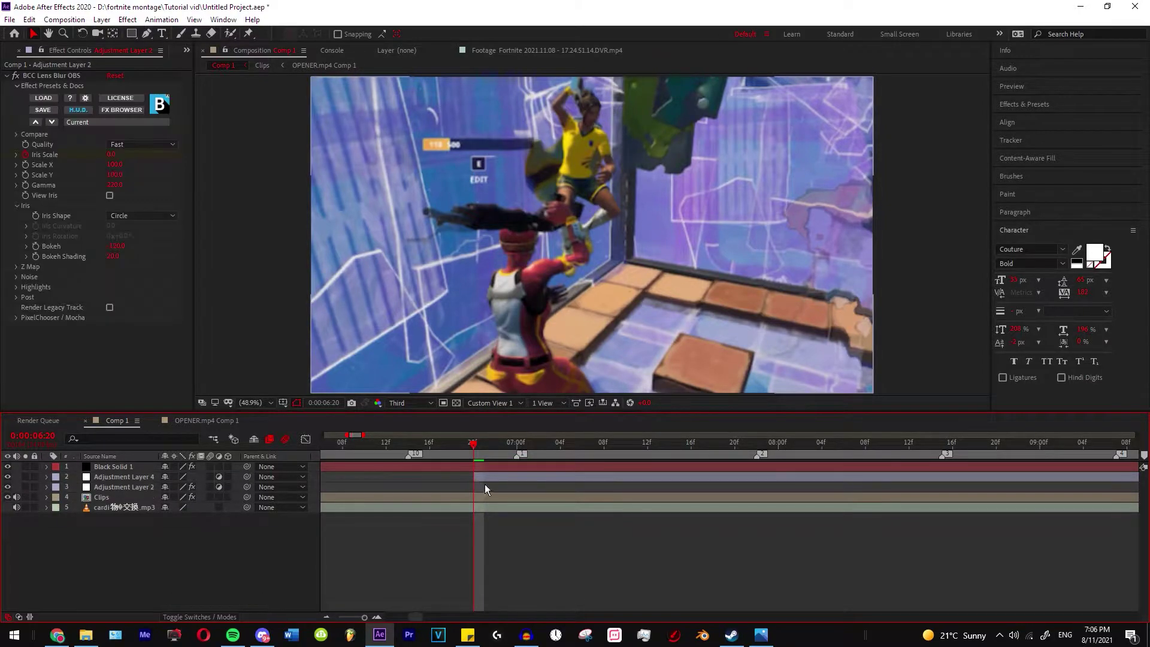
click(487, 481)
scroll(456, 486, right, 3)
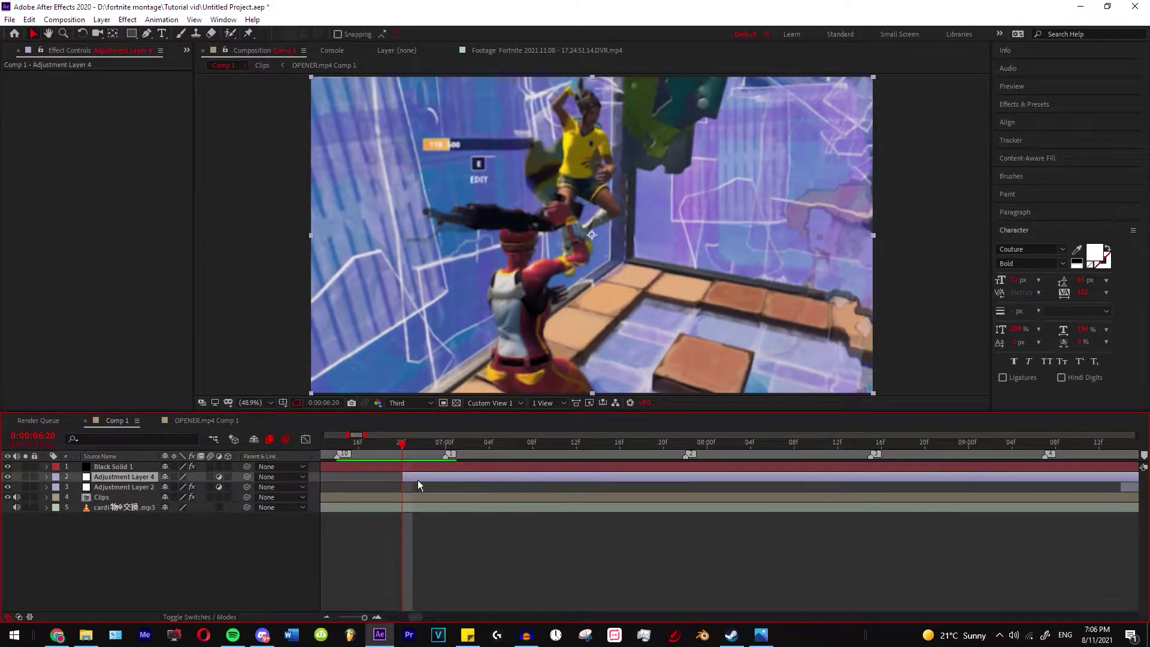
Split the new adjustment layer at 0:00:07:22 and delete the part after it.
scroll(419, 478, down, 3)
key(space)
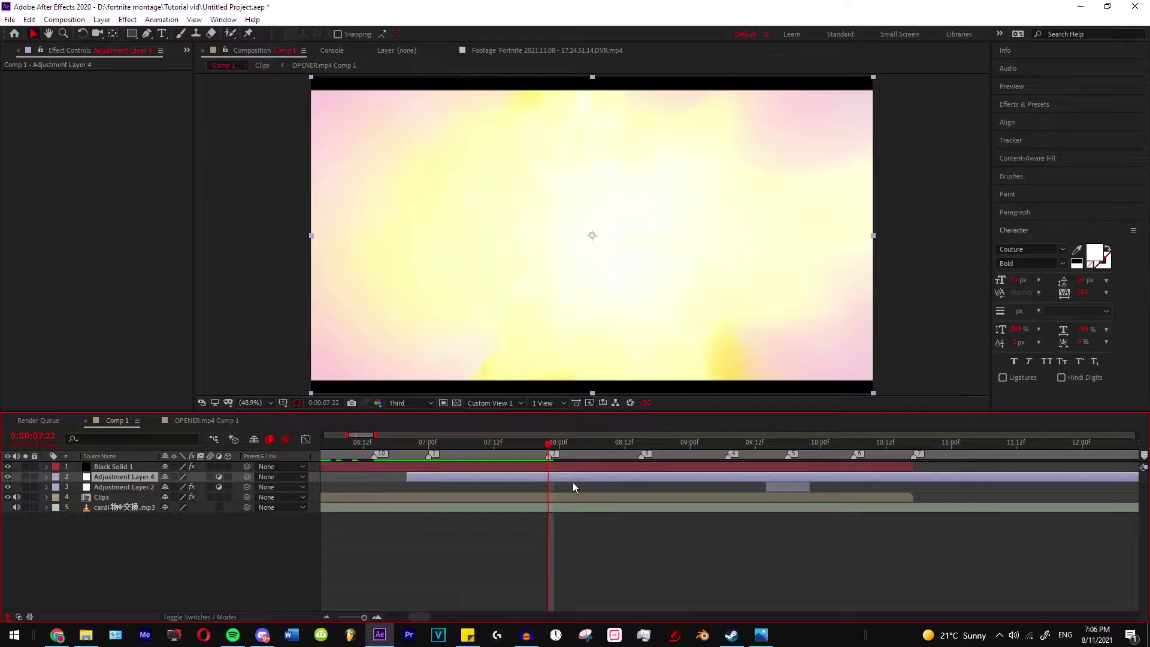
key(ctrl+shift+d)
key(Delete)
Paste the copied S_Shake 2, S_Shake, Exposure, S_Flicker and Transform effects onto the trimmed adjustment layer at 0:00:06:20, collapse them and select S_Shake 2.
drag(485, 496, 745, 512)
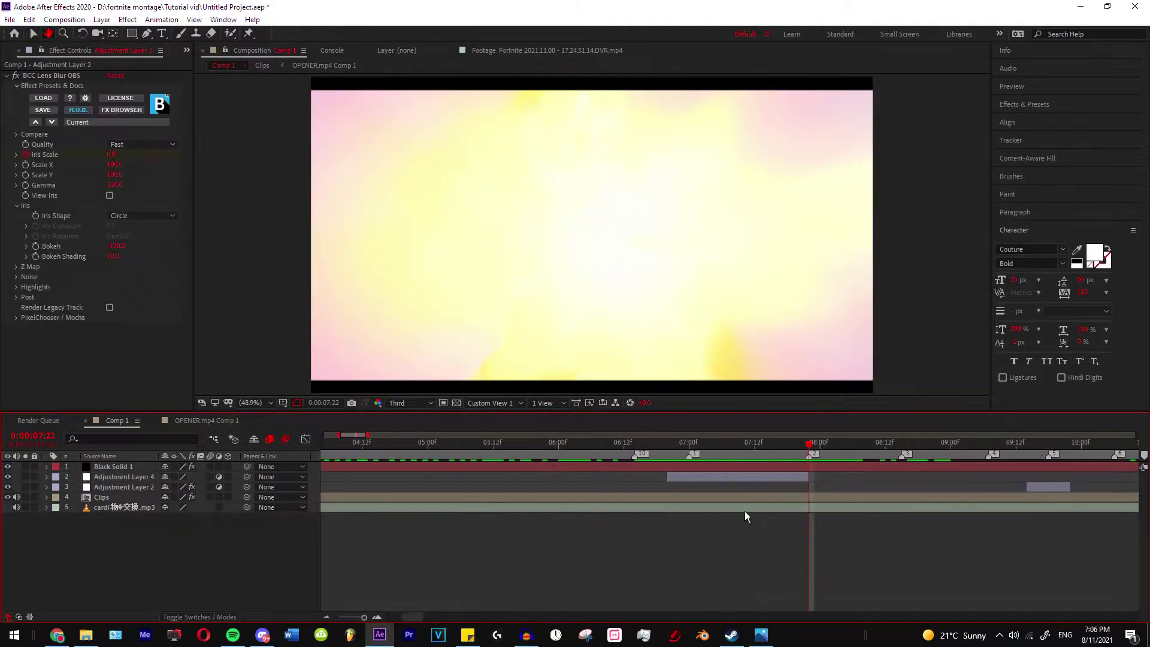
drag(672, 507, 535, 457)
key(space)
scroll(547, 487, up, 2)
click(558, 480)
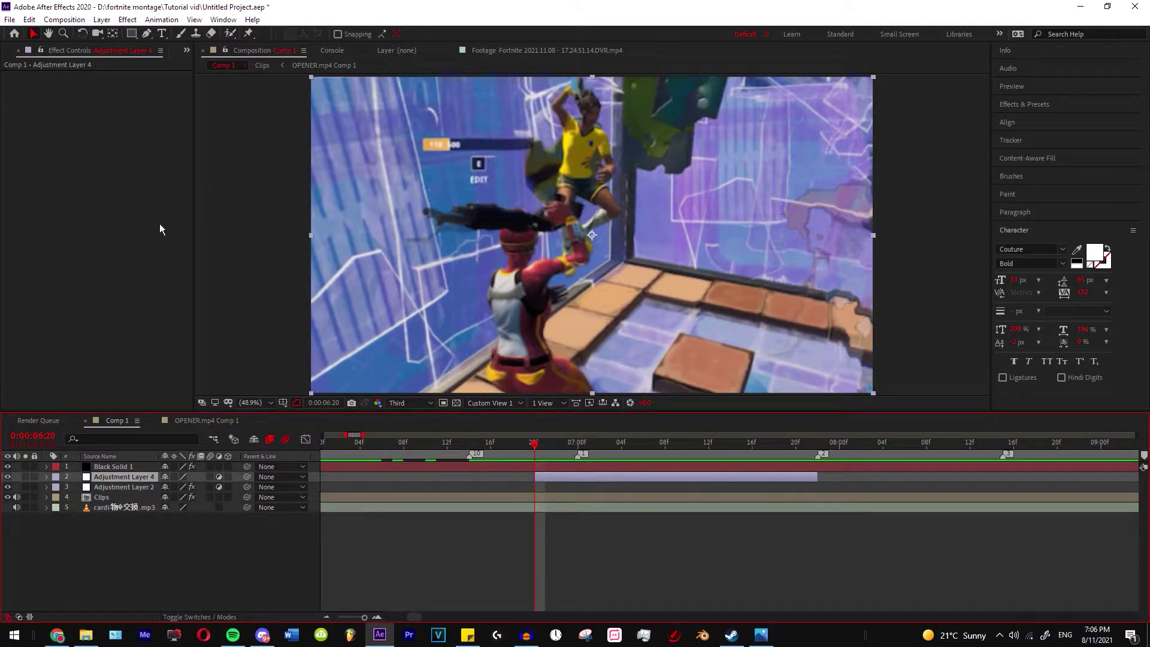
key(ctrl+v)
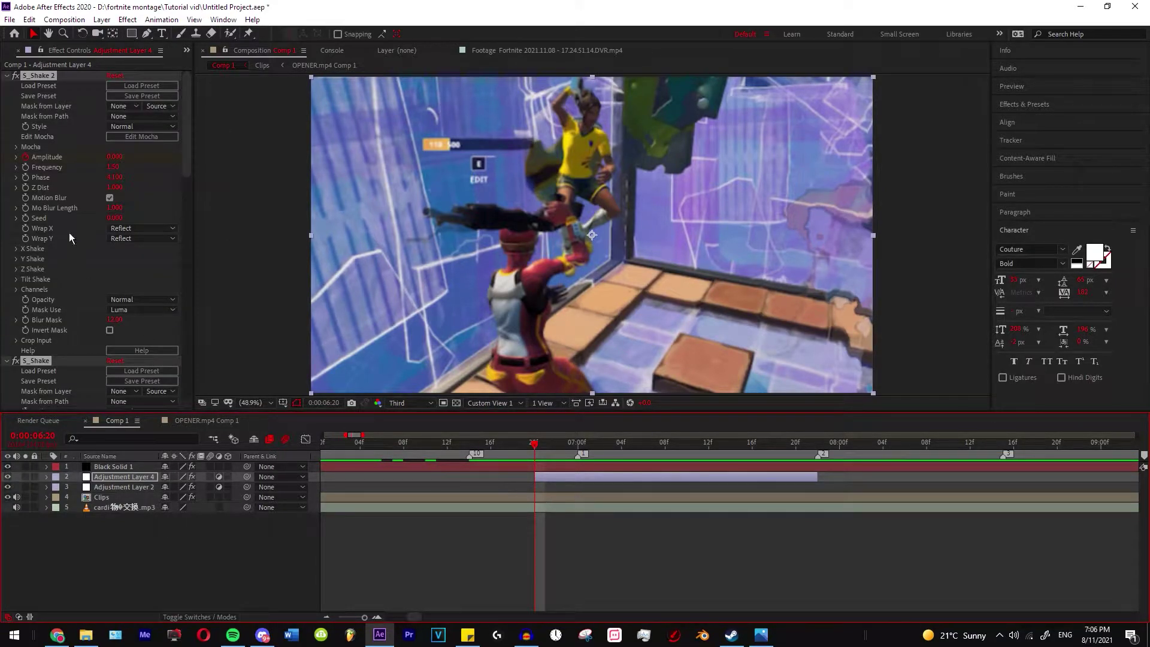
click(7, 76)
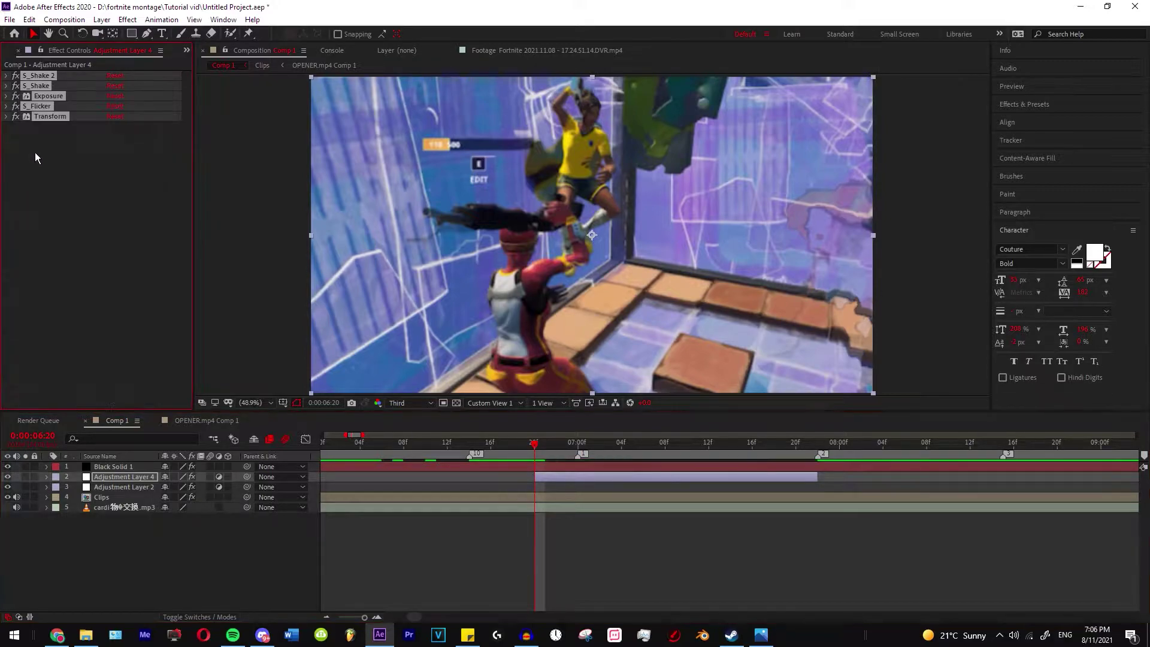
click(34, 153)
click(39, 79)
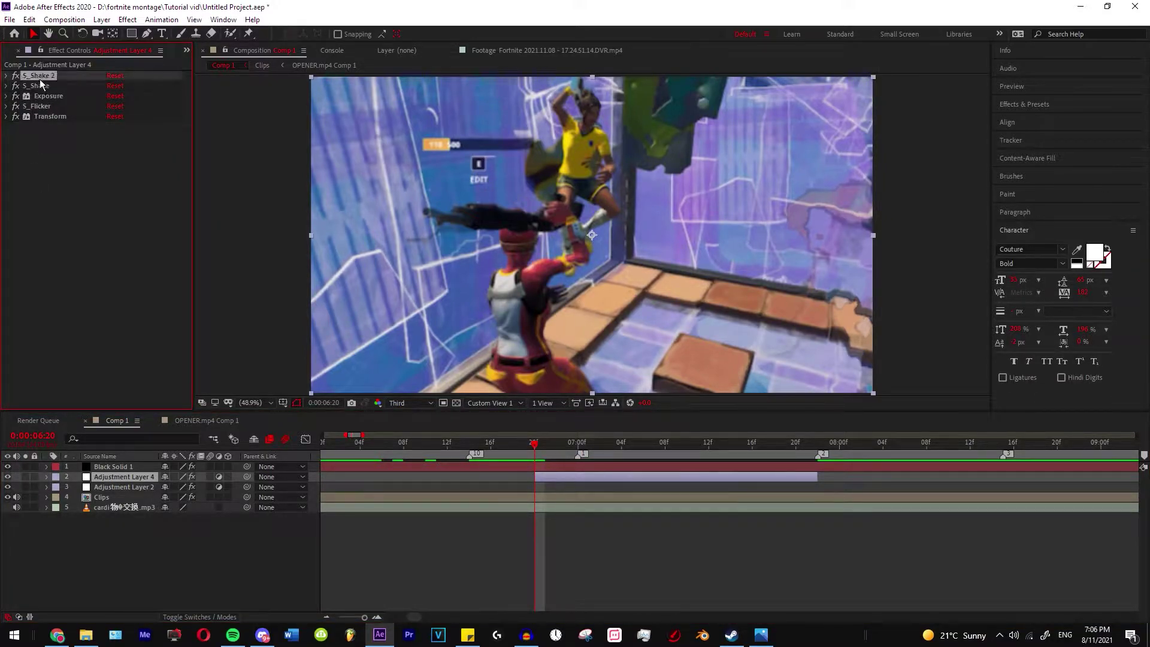
Go through the pasted S_Flicker, Exposure and Transform effects and expand the adjustment layer in the timeline to show its keyframes.
click(40, 107)
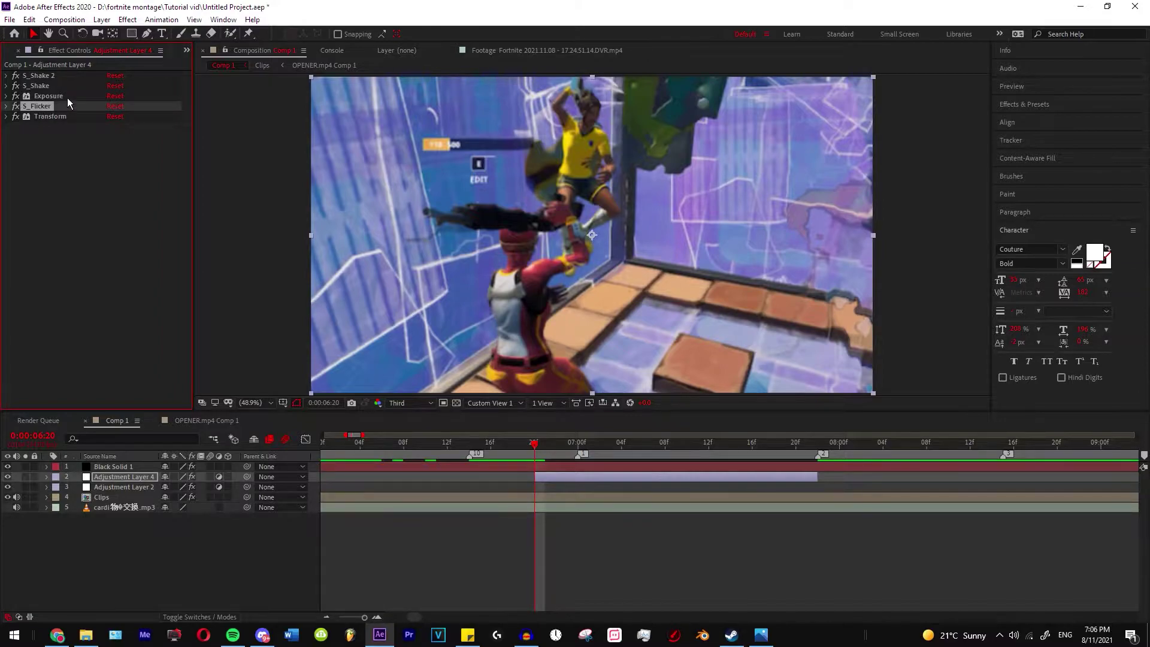
click(66, 97)
click(55, 118)
click(59, 160)
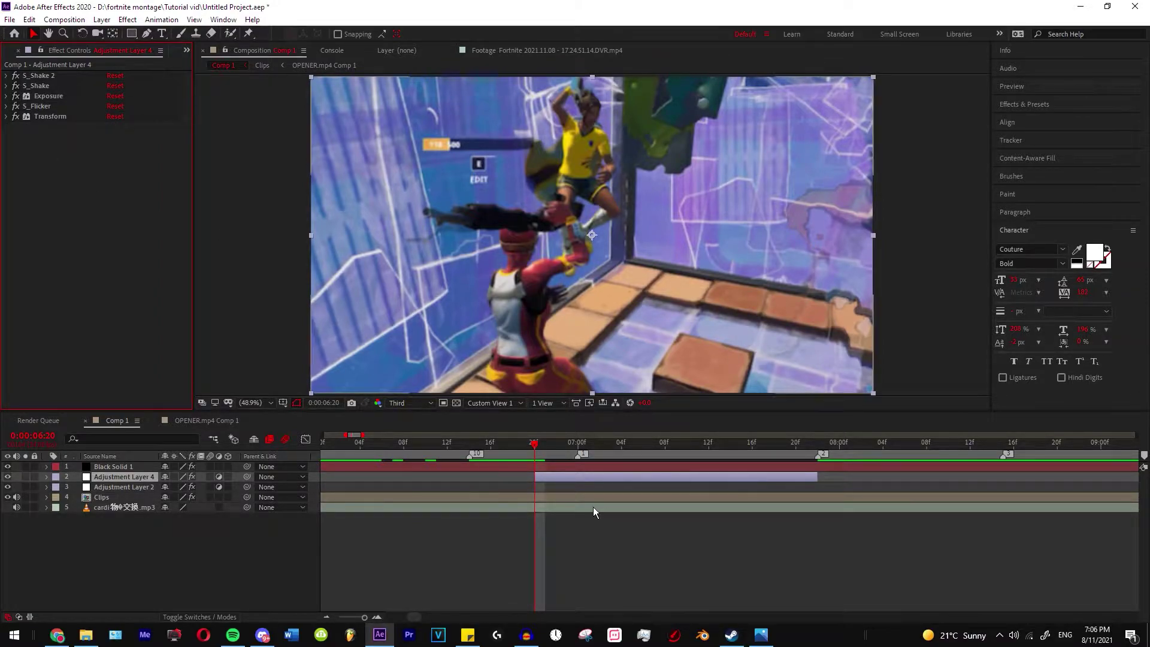
scroll(593, 507, up, 2)
click(47, 477)
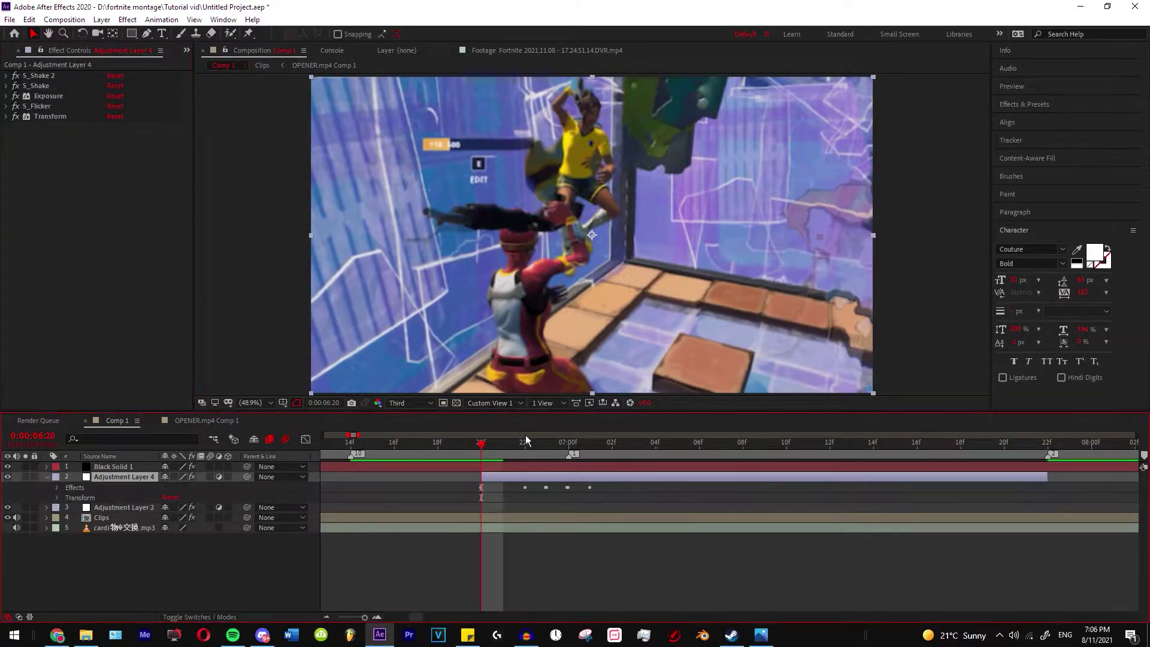
Open the S_Shake 2 and S_Shake settings and examine the S_Shake Amplitude between 0:00:06:20 and 0:00:07:00.
click(7, 75)
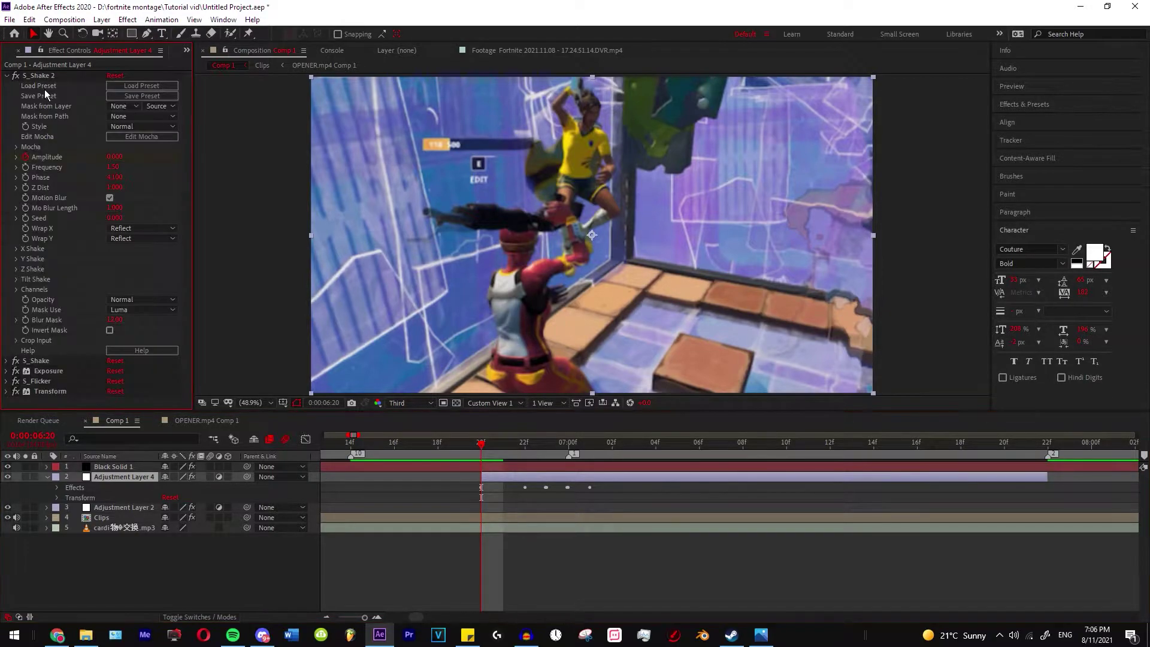
click(7, 76)
click(7, 85)
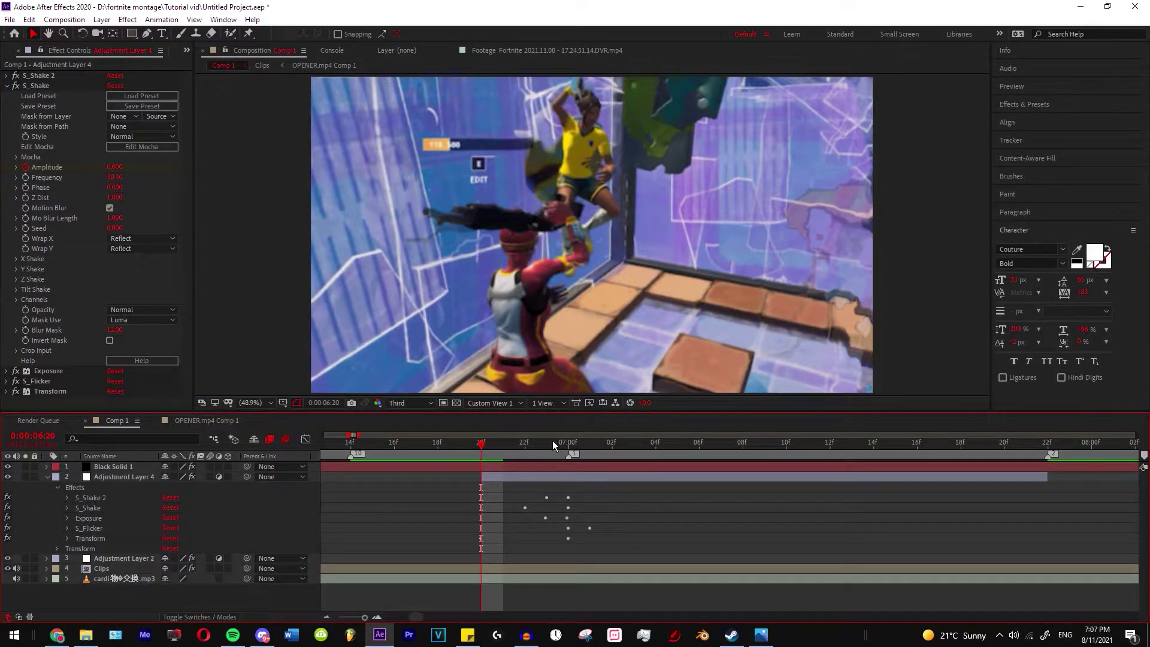
click(572, 448)
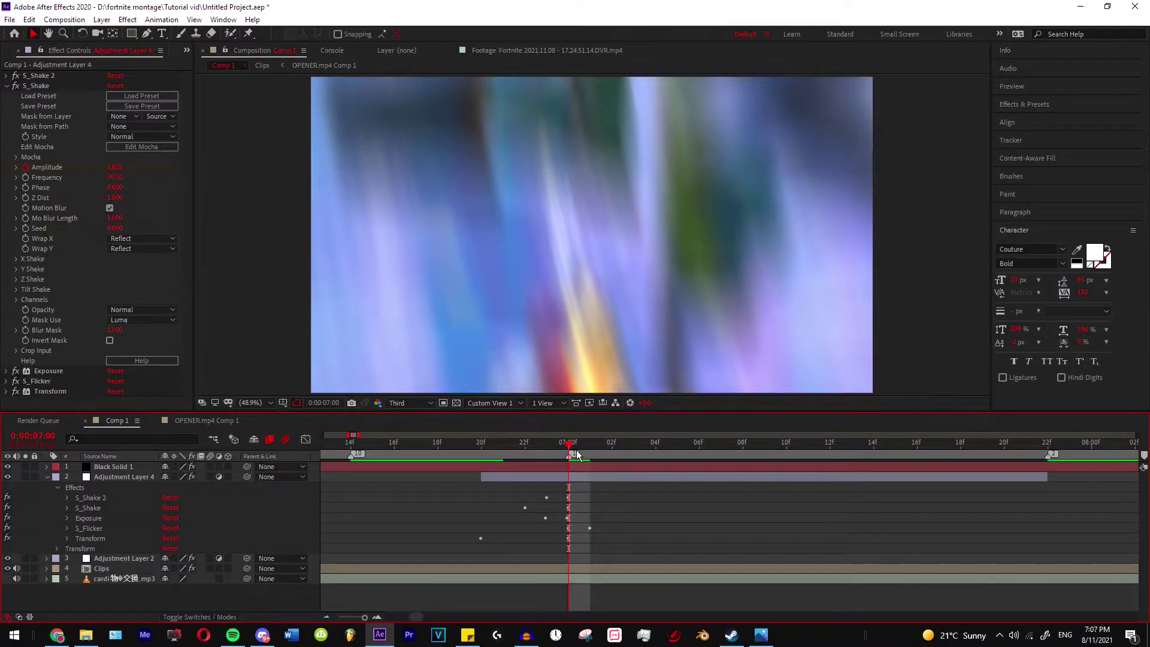
drag(573, 450, 482, 459)
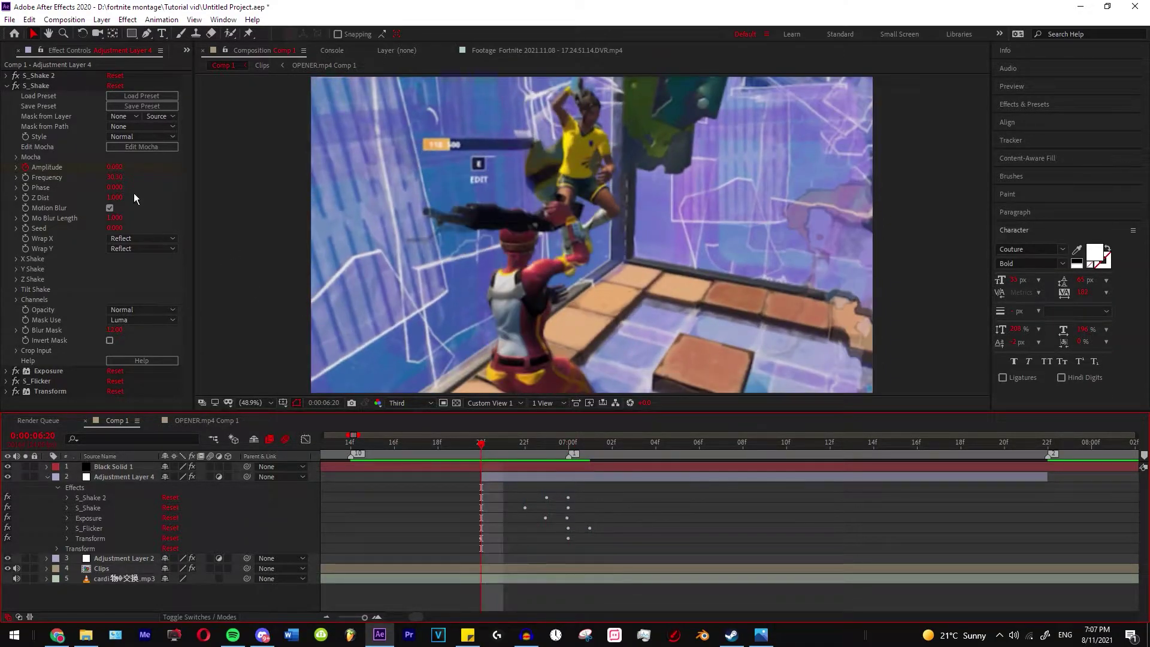
key(space)
key(space)
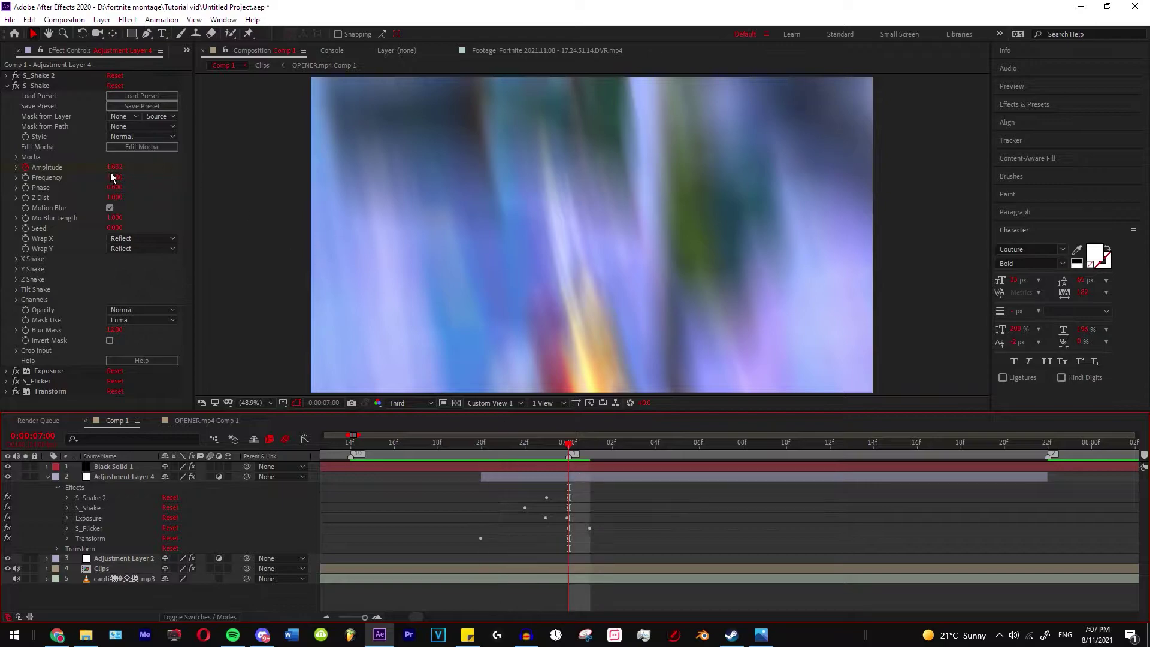
Examine the S_Shake Amplitude after the 0:00:07:00 keyframe and return to the layer's start at 0:00:06:20.
click(595, 455)
key(minus)
key(minus)
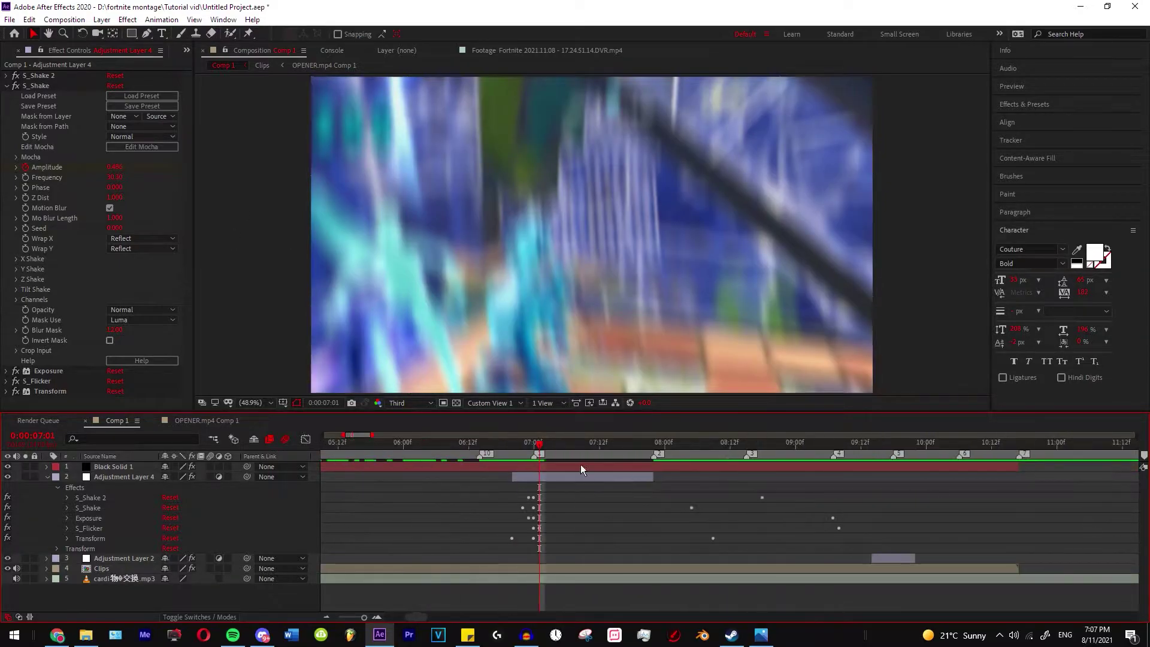
drag(626, 457, 513, 450)
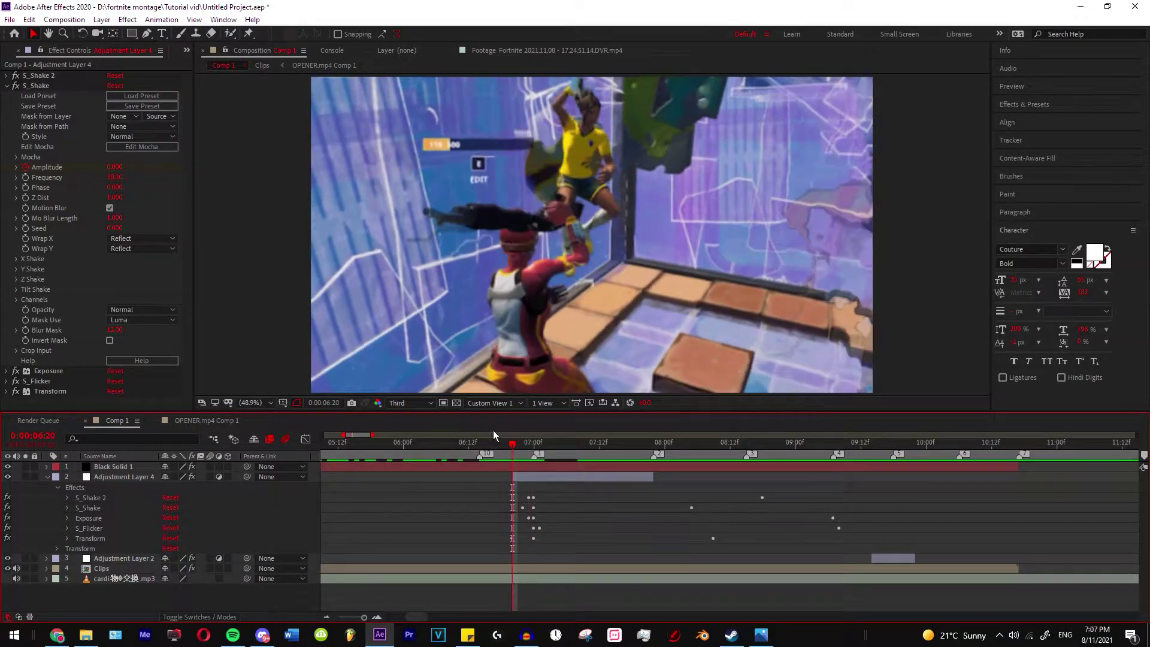
Expand the S_Shake 2 settings and check its Amplitude keyframes leading up to 0:00:07:00.
click(12, 86)
click(6, 76)
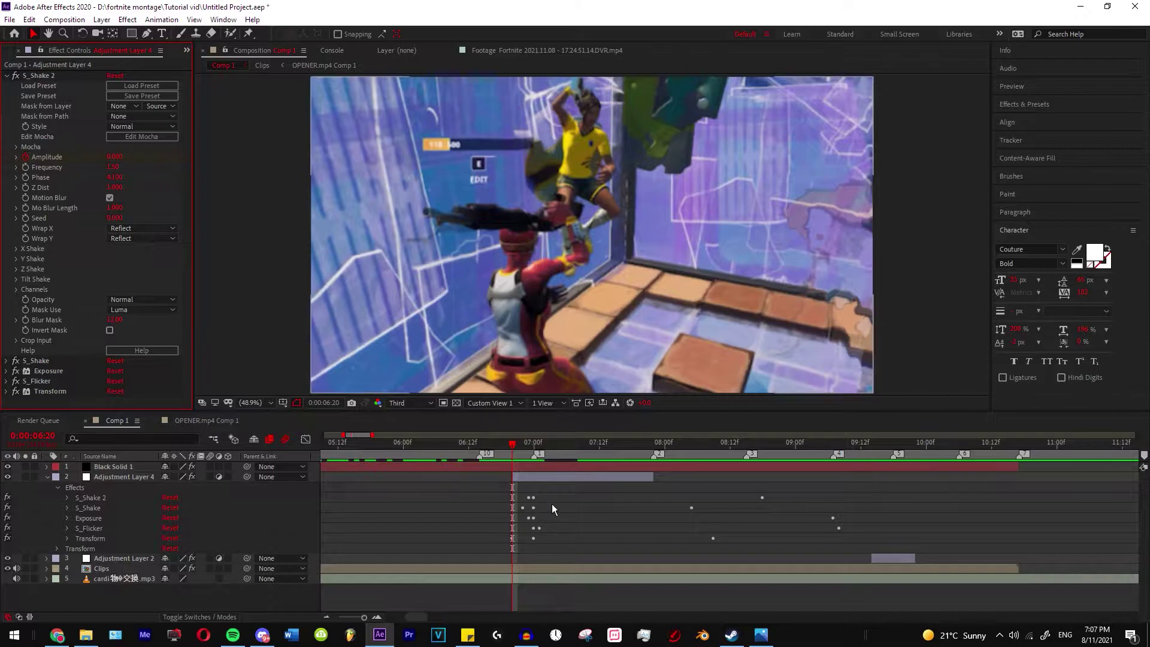
scroll(551, 504, up, 4)
click(461, 455)
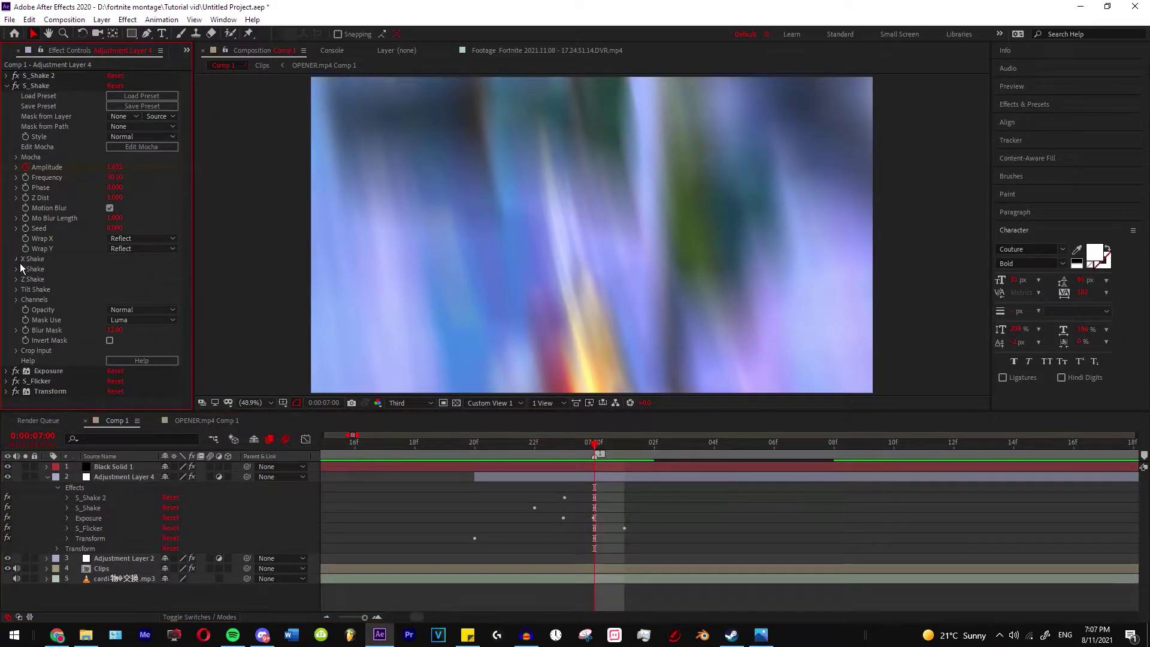
Examine the X Shake, Y Shake, Z Shake and Tilt Shake values of S_Shake at 0:00:07:00 and collapse the effect.
click(20, 261)
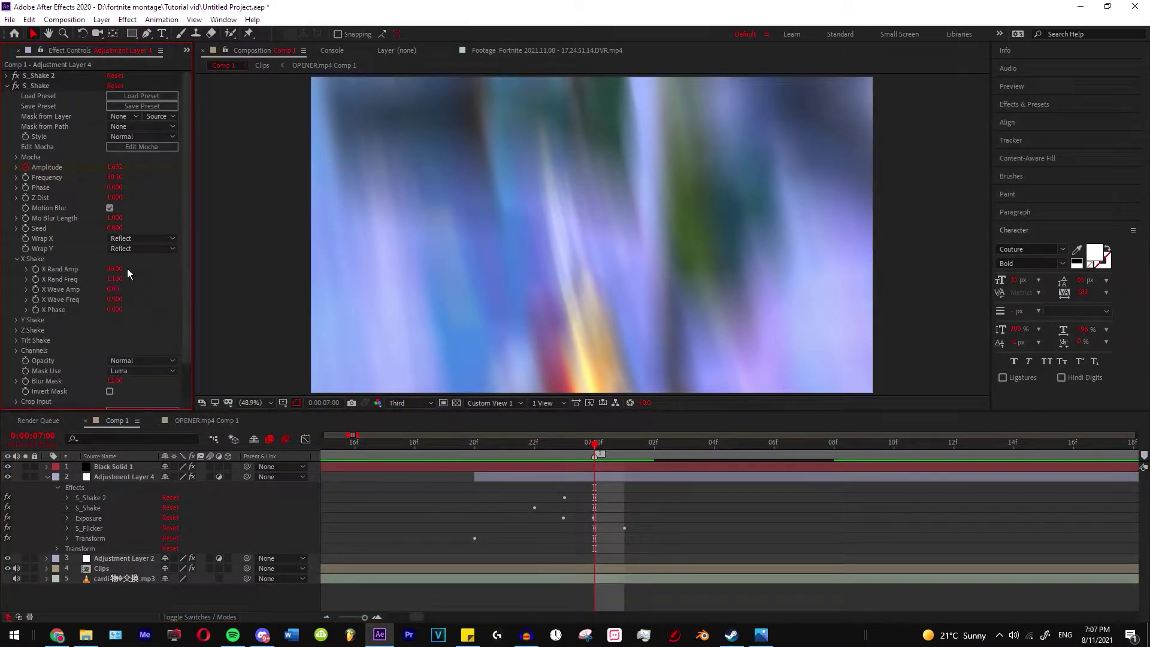
click(20, 259)
click(20, 269)
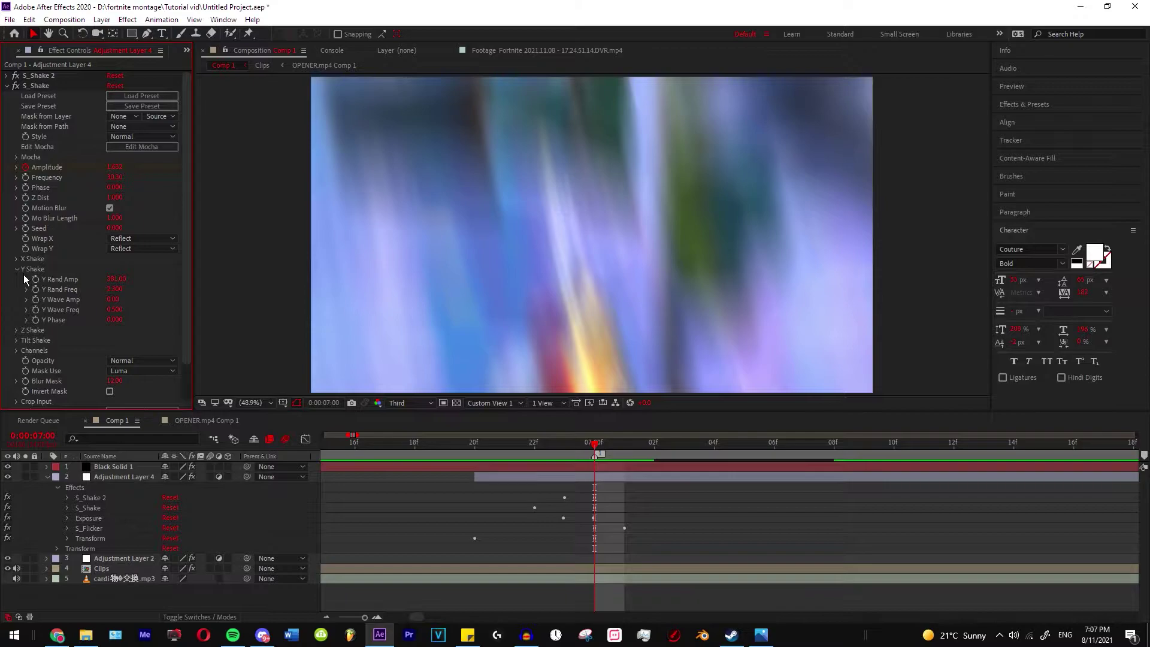
click(23, 271)
click(22, 280)
click(20, 279)
click(22, 290)
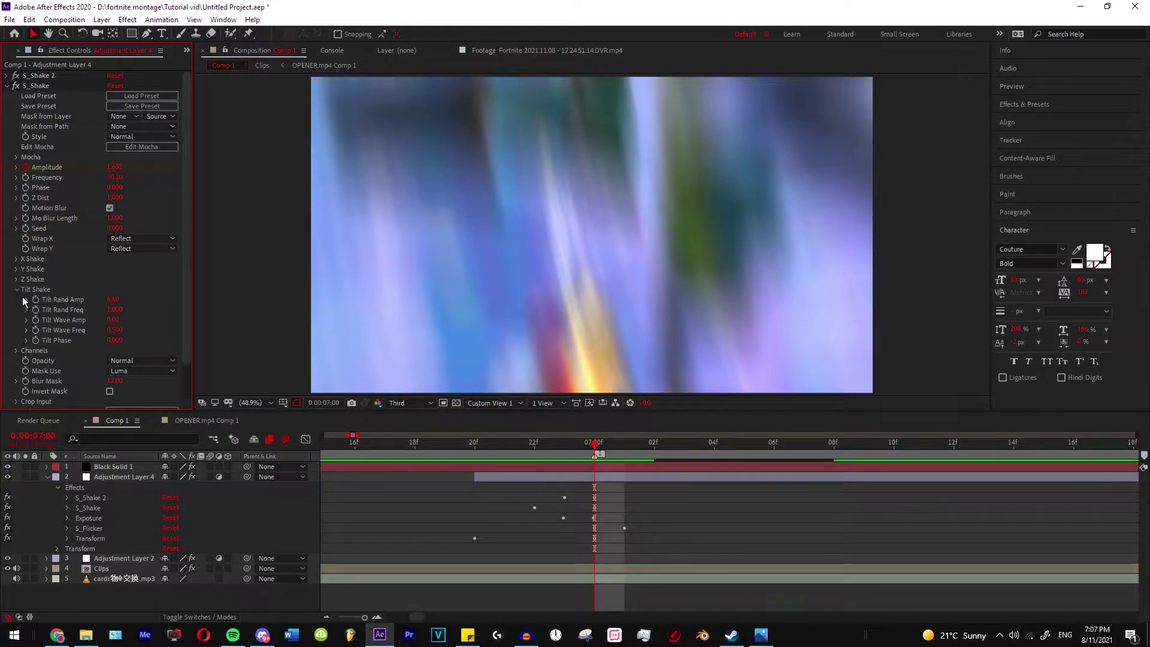
click(21, 291)
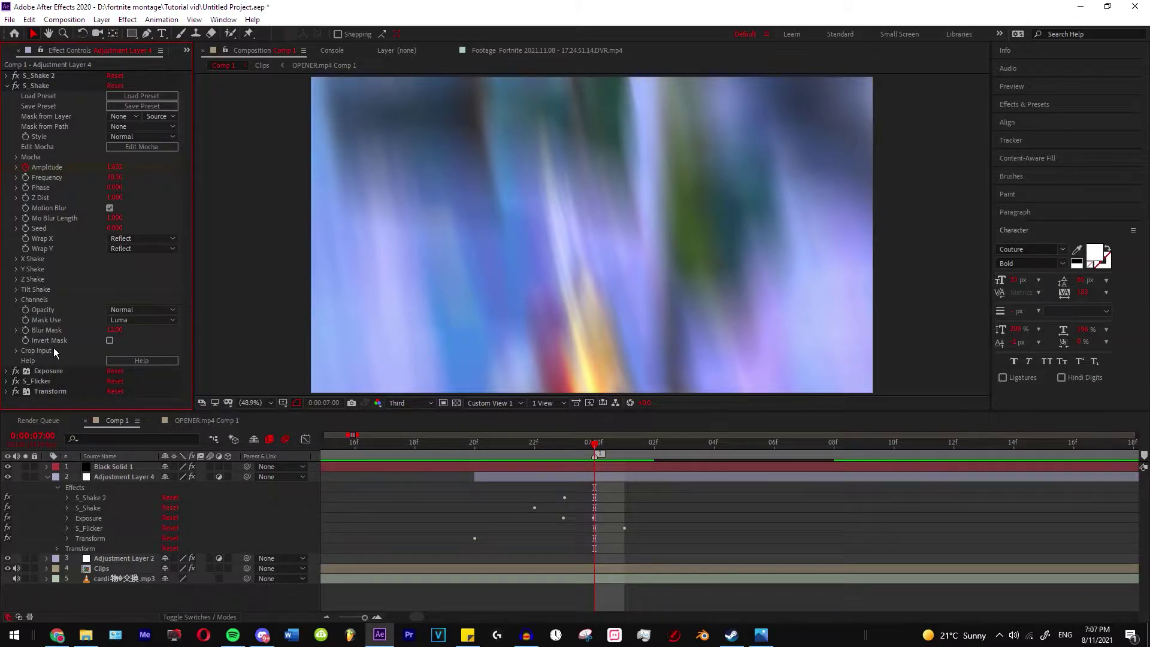
click(8, 86)
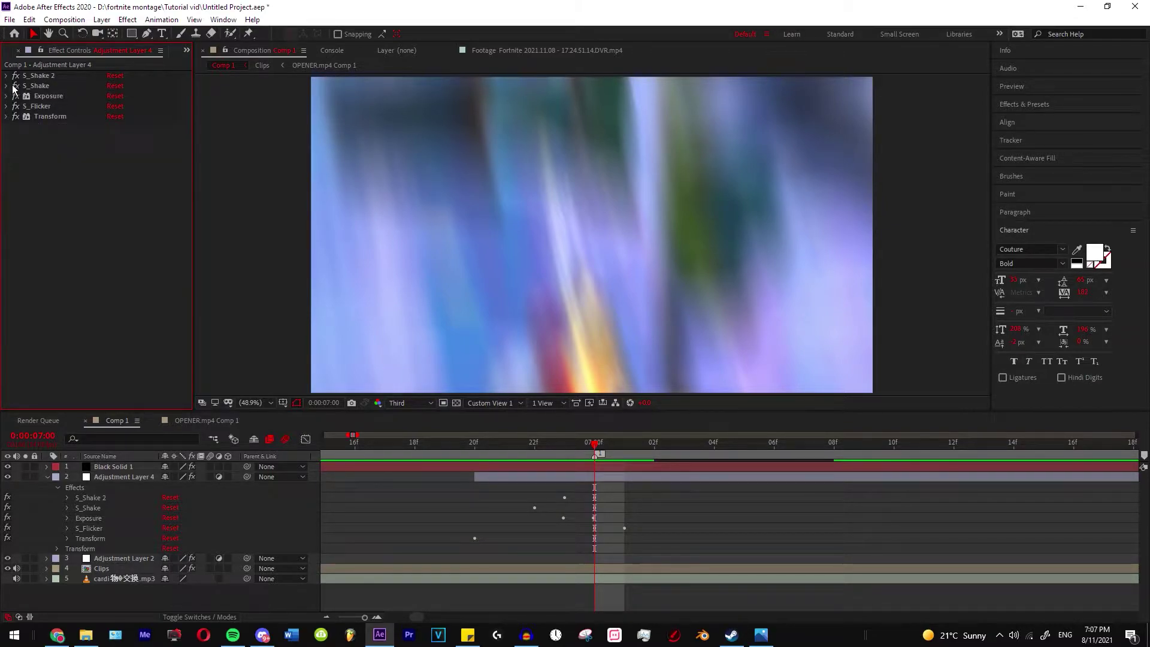
Examine the X Shake, Y Shake, Z Shake and Tilt Shake values of S_Shake 2 and collapse the effect.
click(7, 76)
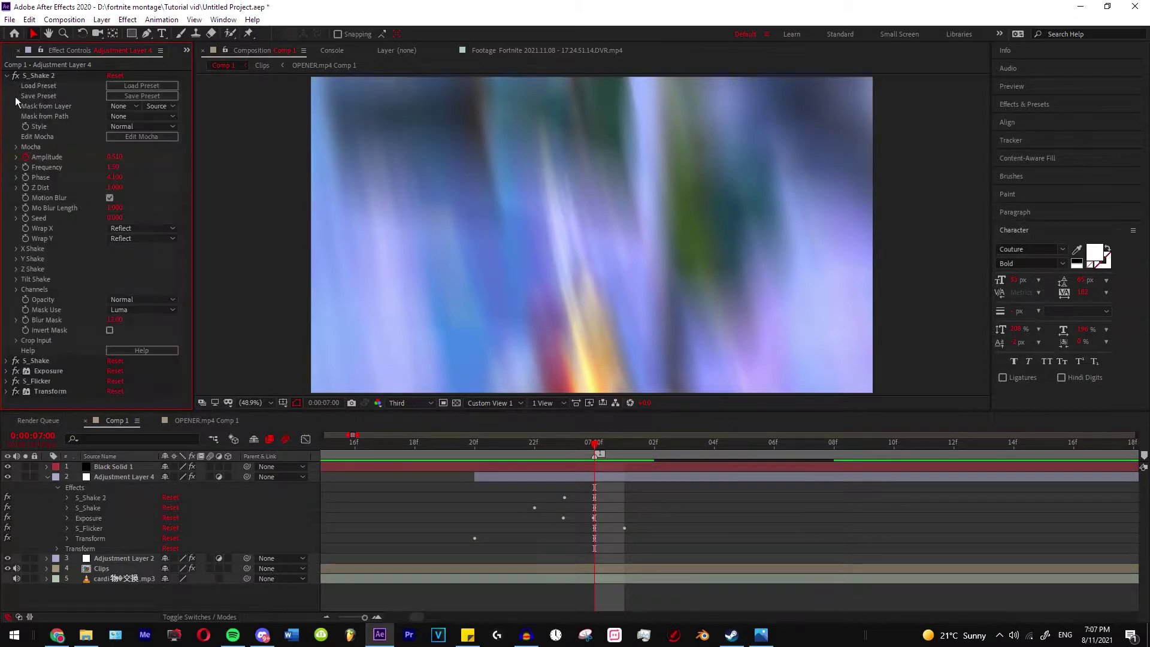
click(18, 251)
click(18, 249)
click(19, 259)
click(18, 259)
click(18, 269)
click(18, 269)
click(18, 280)
click(18, 279)
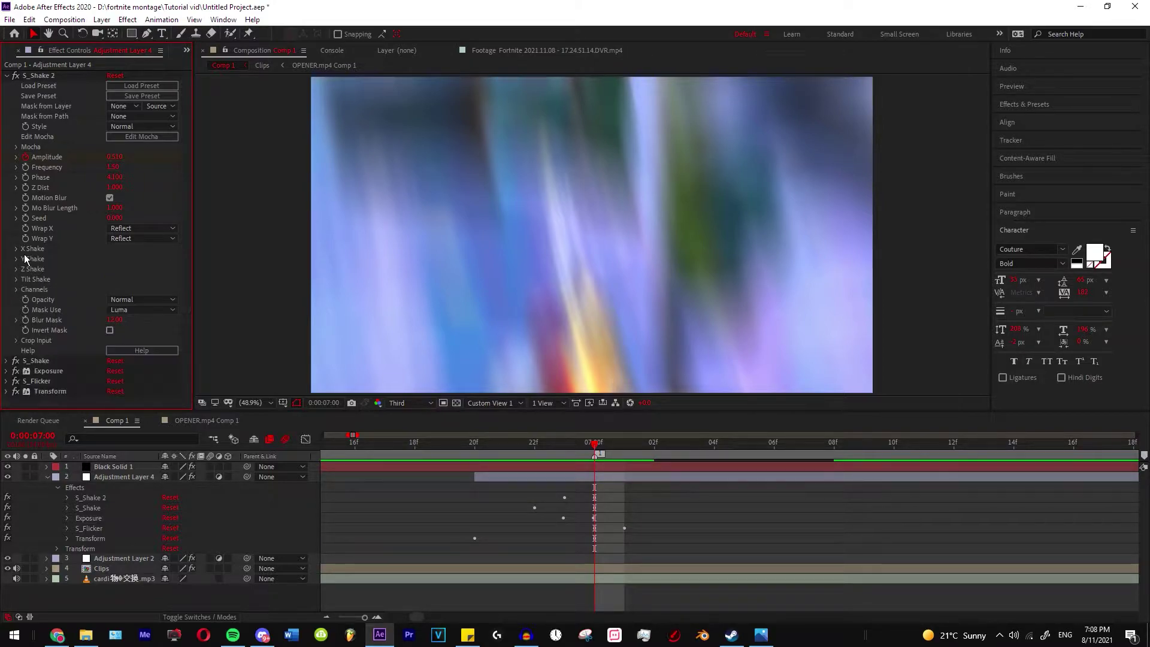
click(7, 76)
Expand the Exposure effect and examine its keyframed Exposure value from 0:00:06:22 to 0:00:07:00.
click(7, 96)
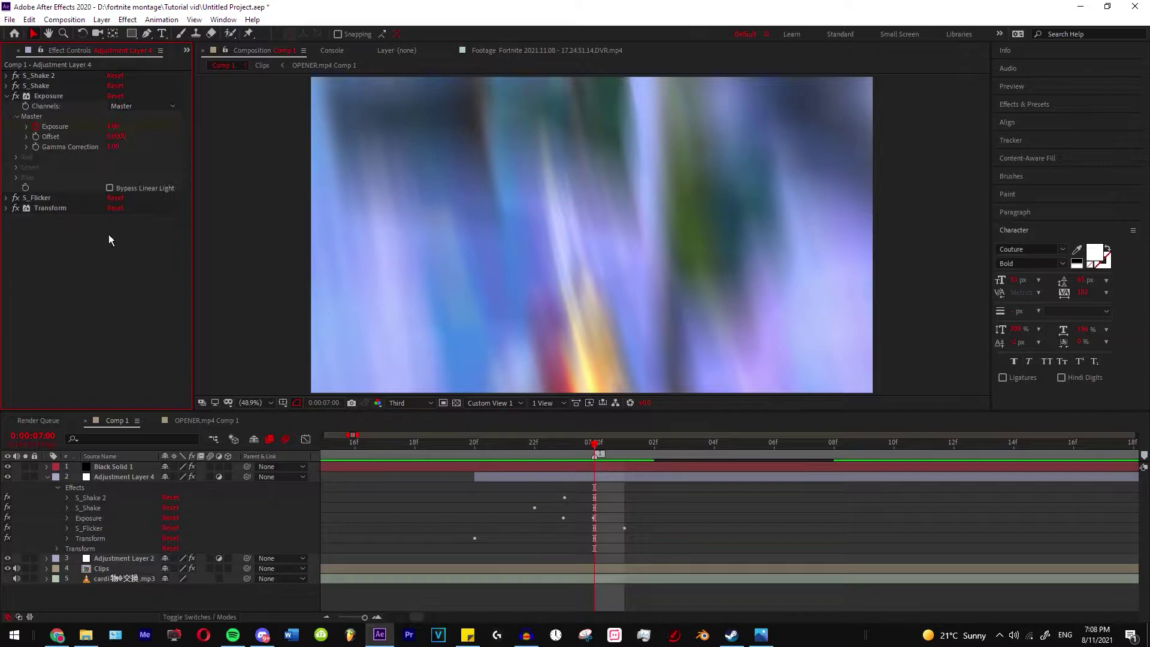
scroll(613, 526, up, 1)
drag(476, 448, 535, 475)
key(space)
scroll(550, 480, down, 2)
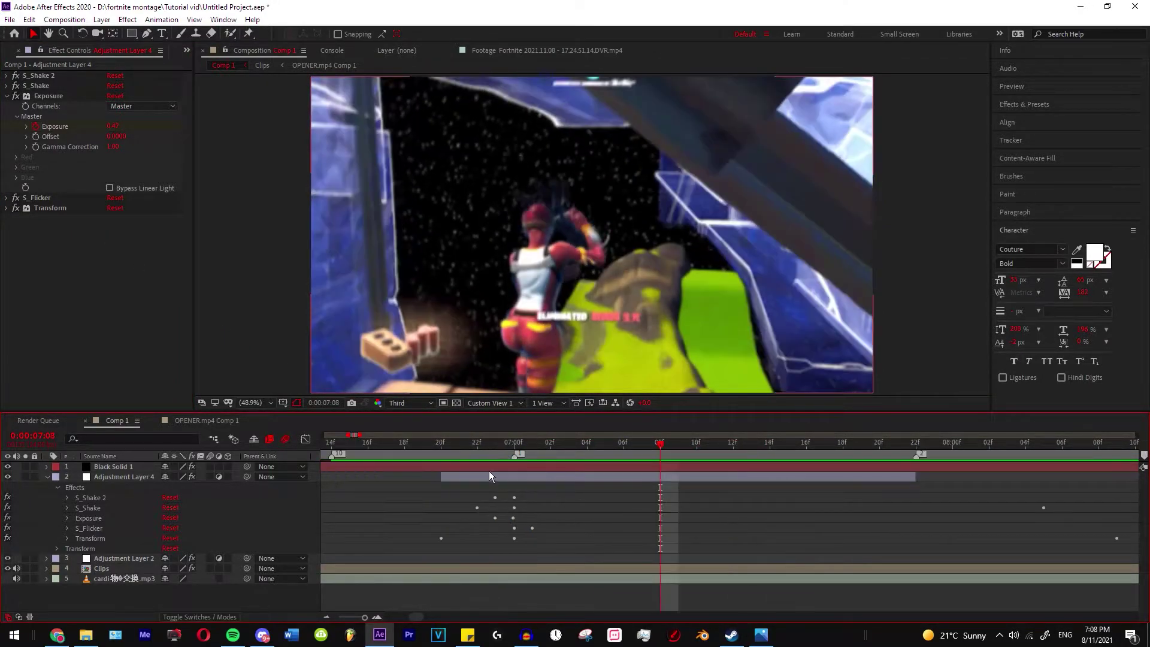
scroll(505, 461, up, 1)
click(460, 443)
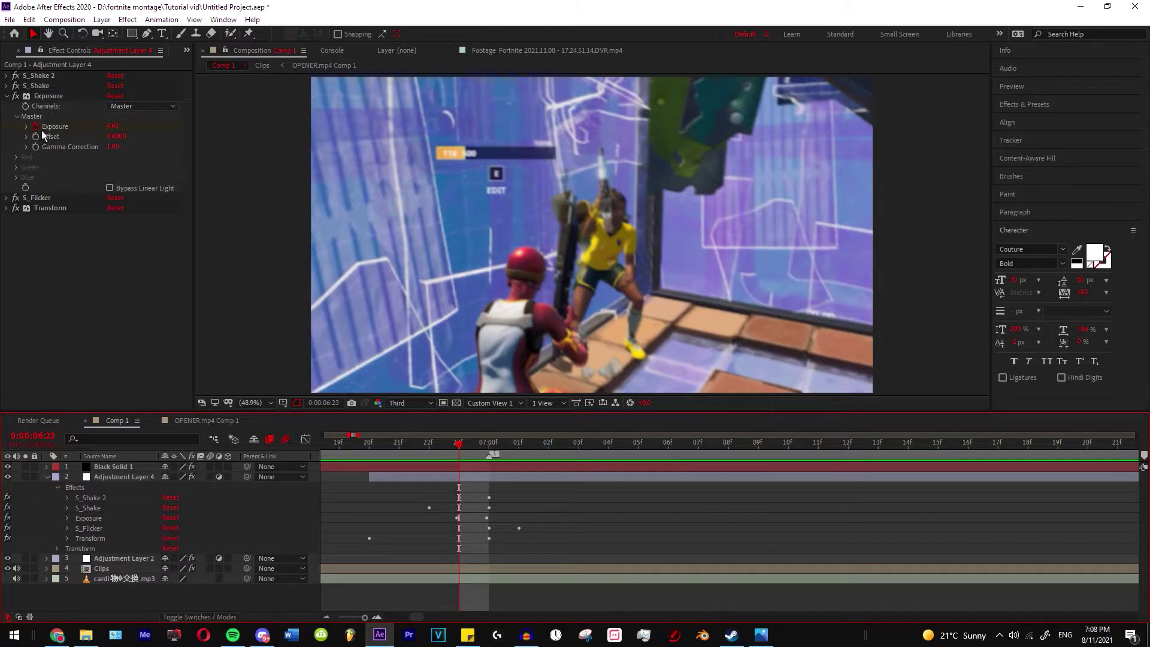
click(36, 106)
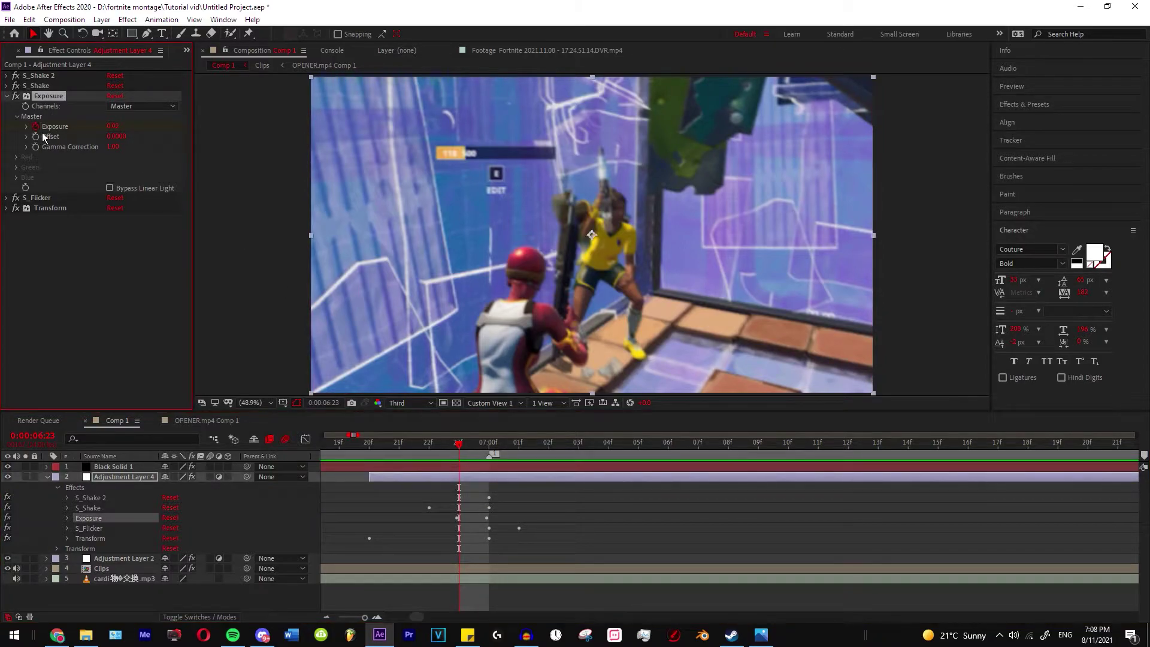
click(430, 445)
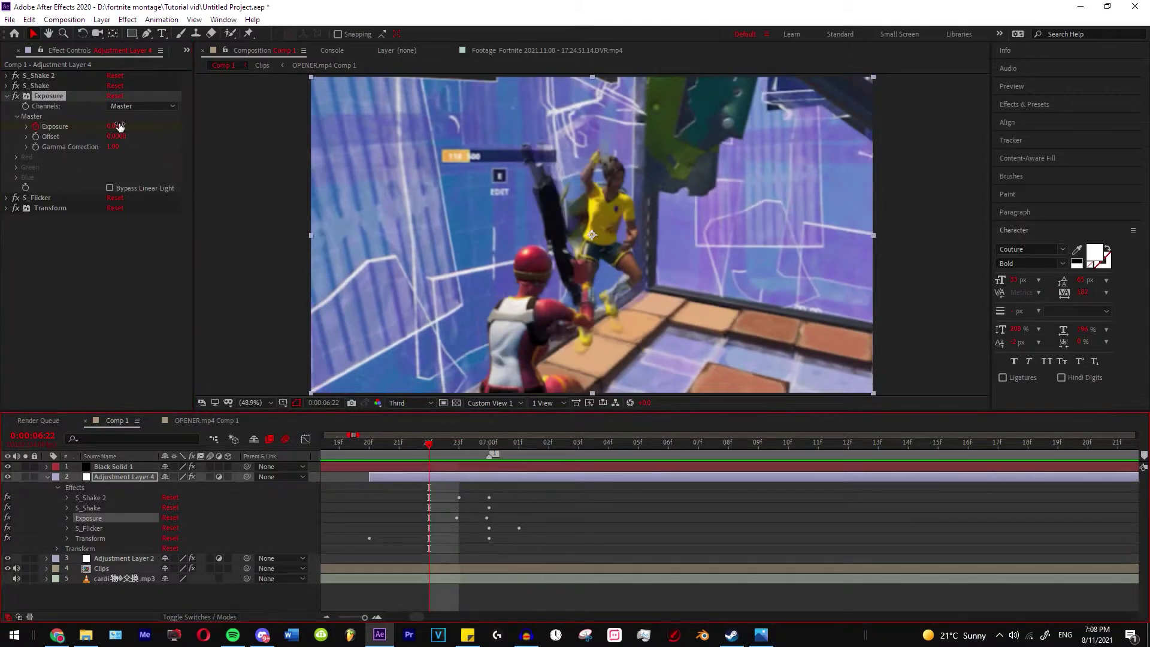
click(492, 447)
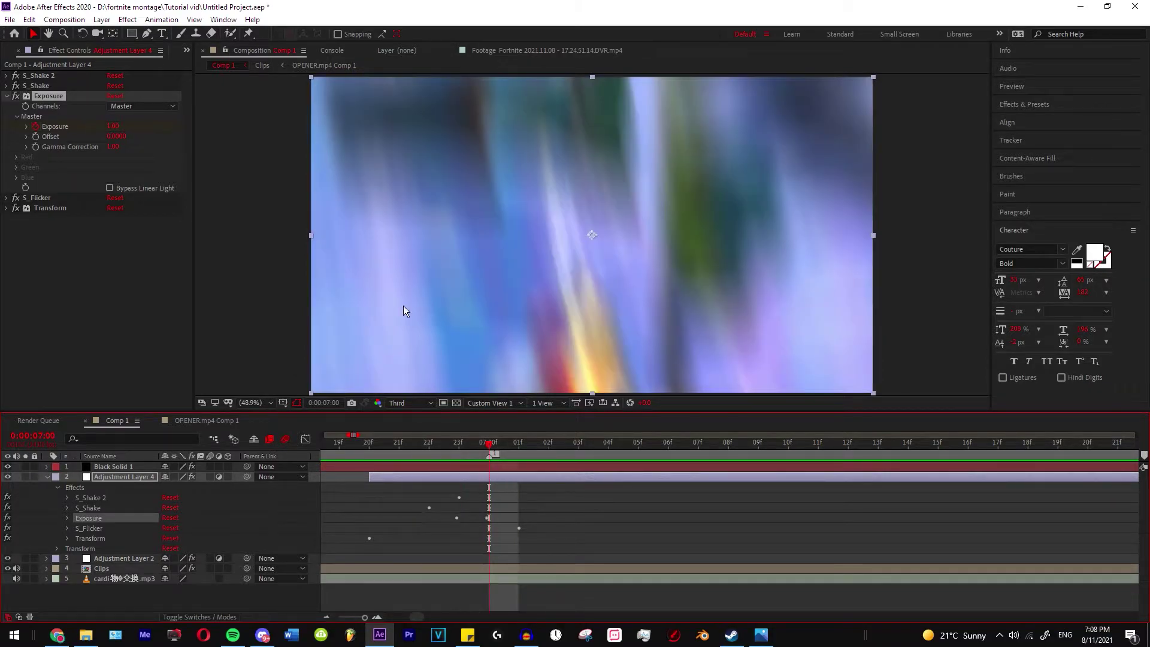
Examine the Exposure value through to the layer's end at 0:00:07:22, return to 0:00:06:21 and collapse the effect.
scroll(574, 543, down, 2)
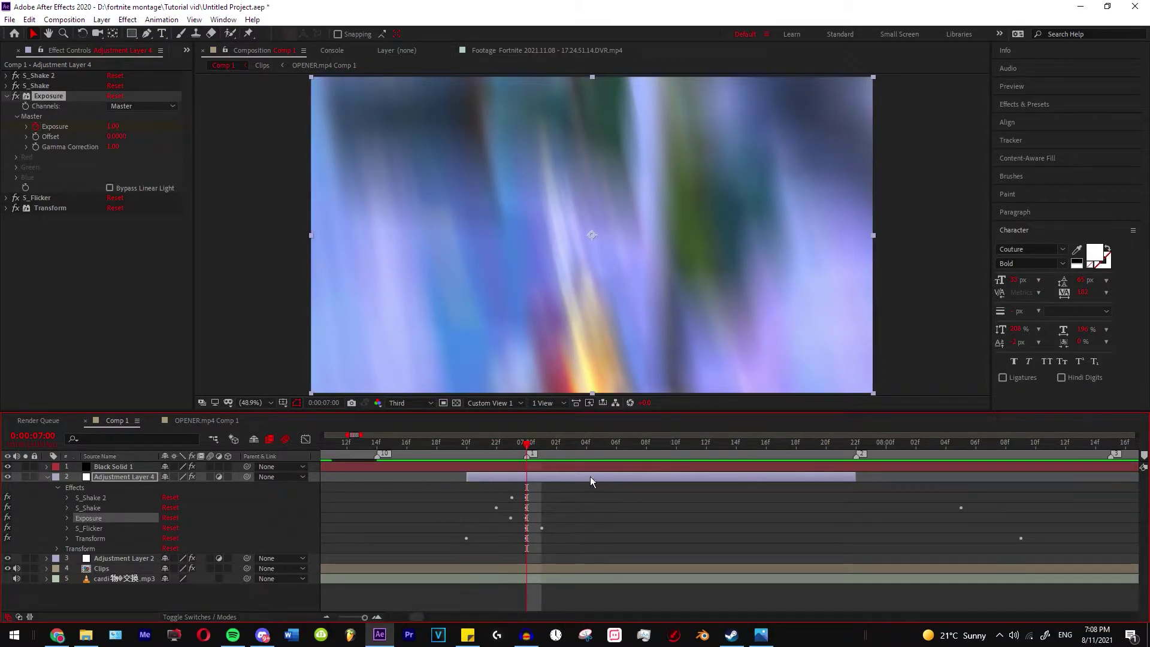
drag(593, 450, 861, 471)
key(ctrl+v)
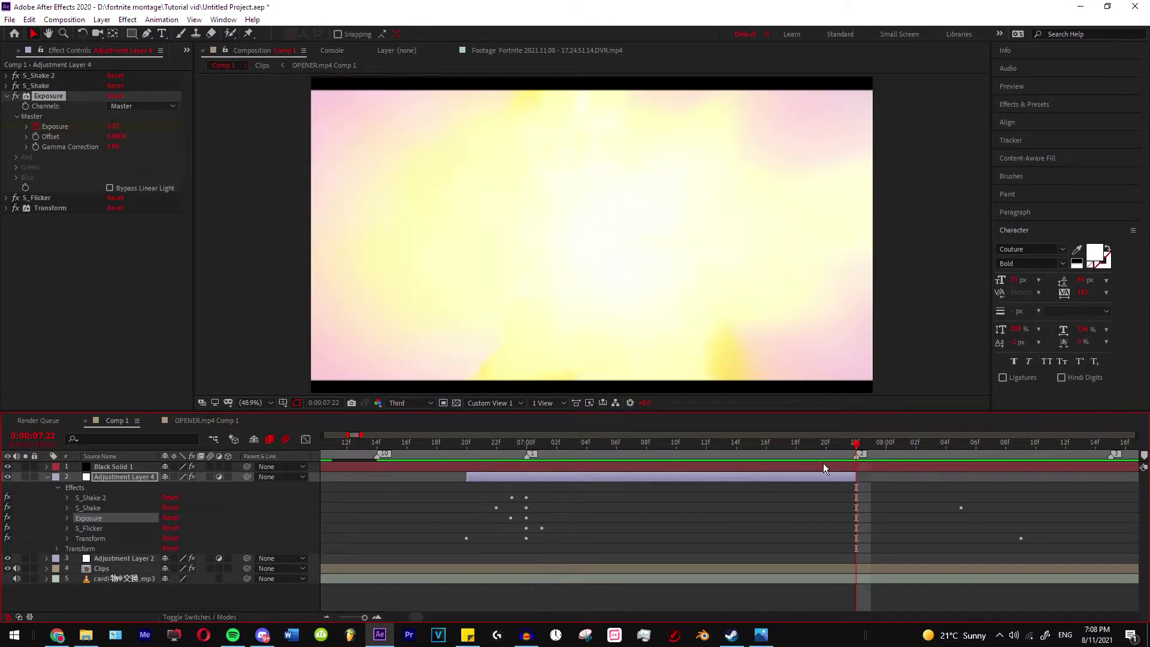
click(534, 451)
drag(609, 464, 751, 512)
scroll(523, 479, up, 1)
drag(479, 451, 441, 464)
click(7, 96)
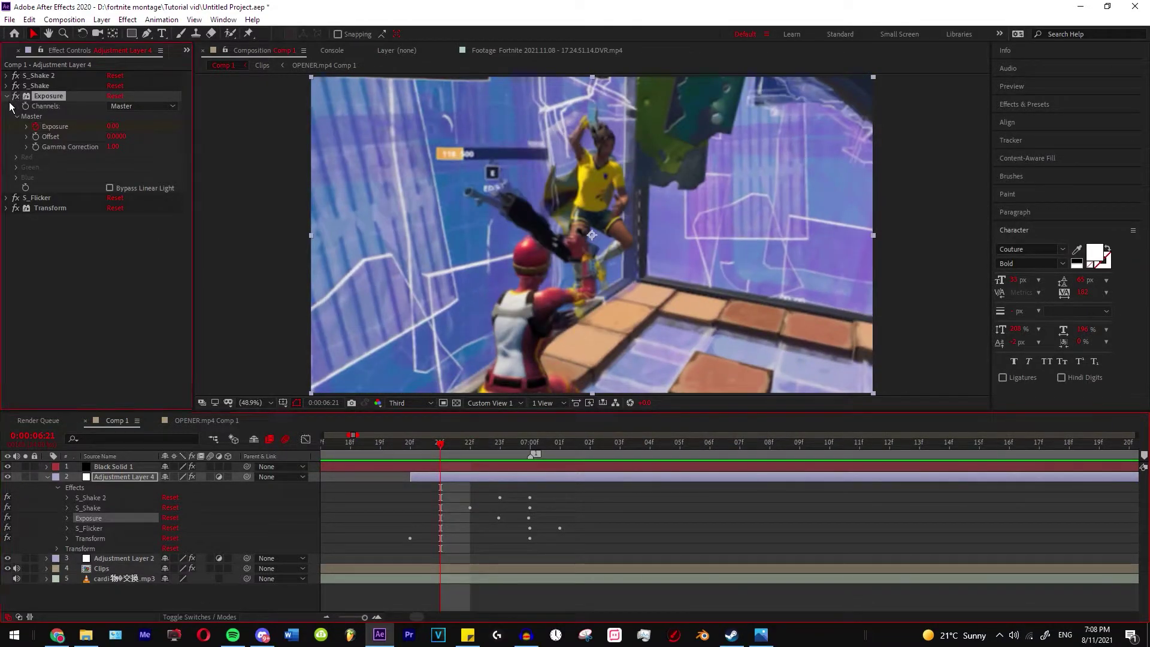
Expand S_Flicker, examine its Amplitude at 0:00:07:00, 0:00:07:01 and along the rest of the layer, and collapse it.
click(7, 106)
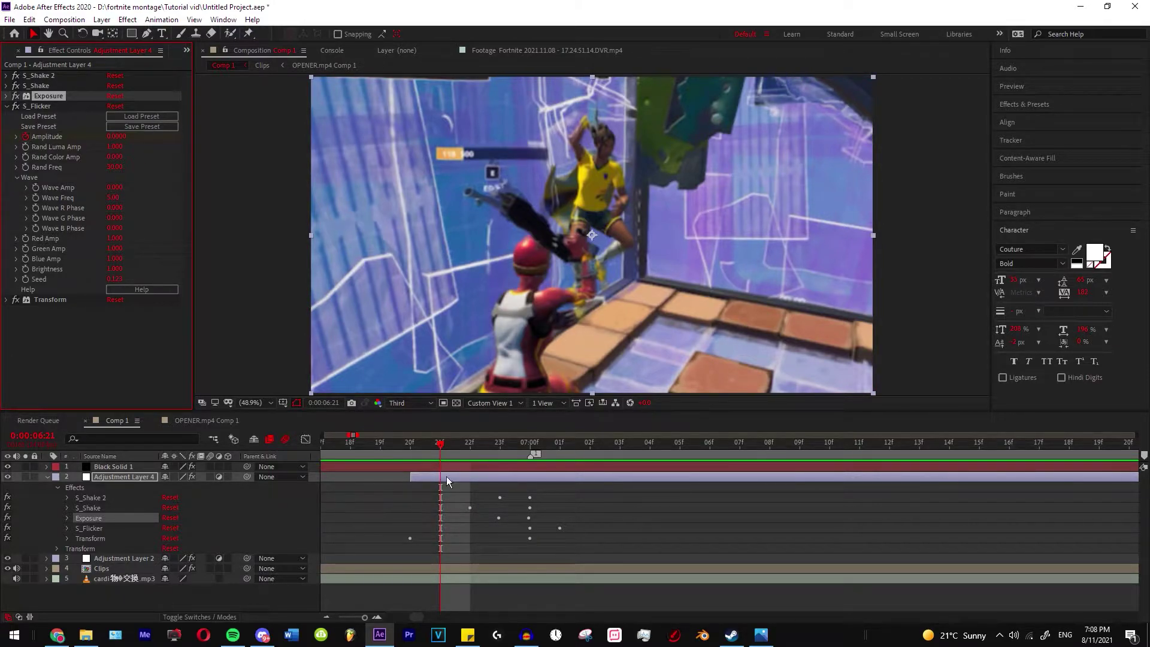
drag(479, 454, 531, 454)
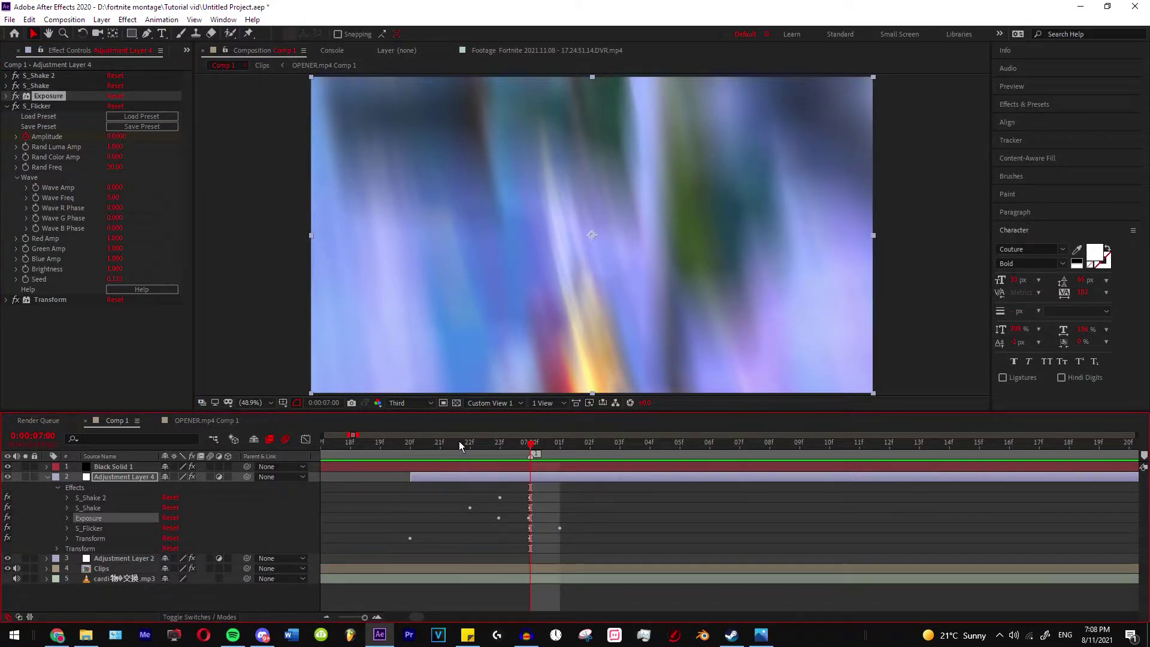
drag(532, 501, 495, 501)
click(527, 451)
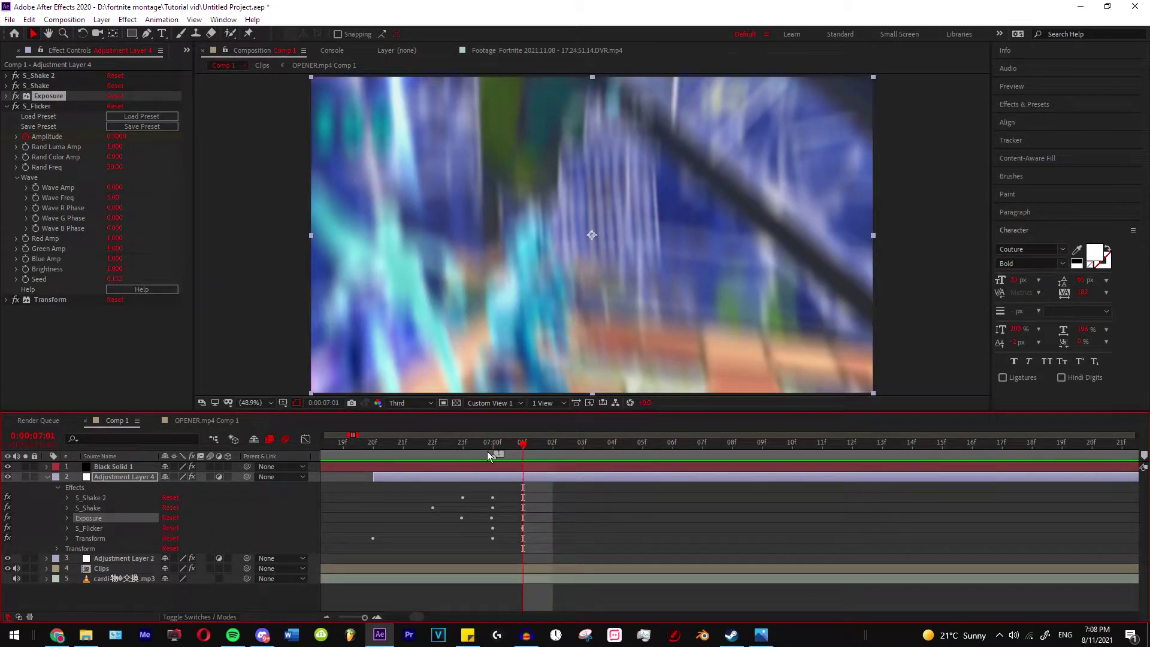
drag(487, 451, 861, 502)
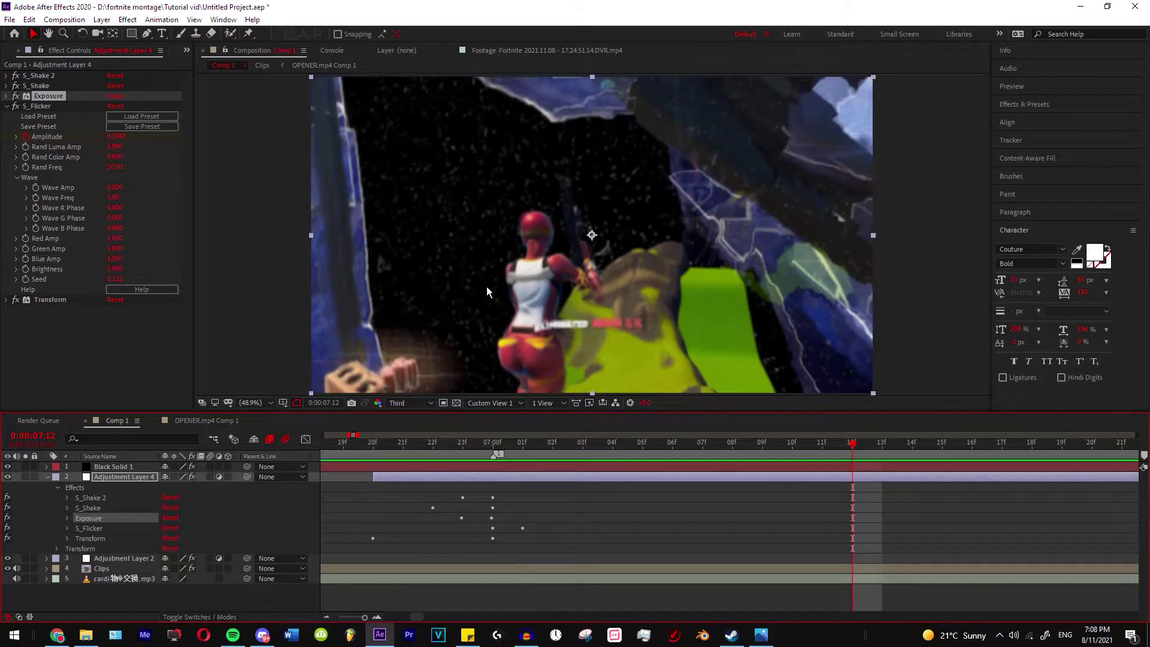
scroll(604, 540, down, 3)
drag(649, 460, 417, 456)
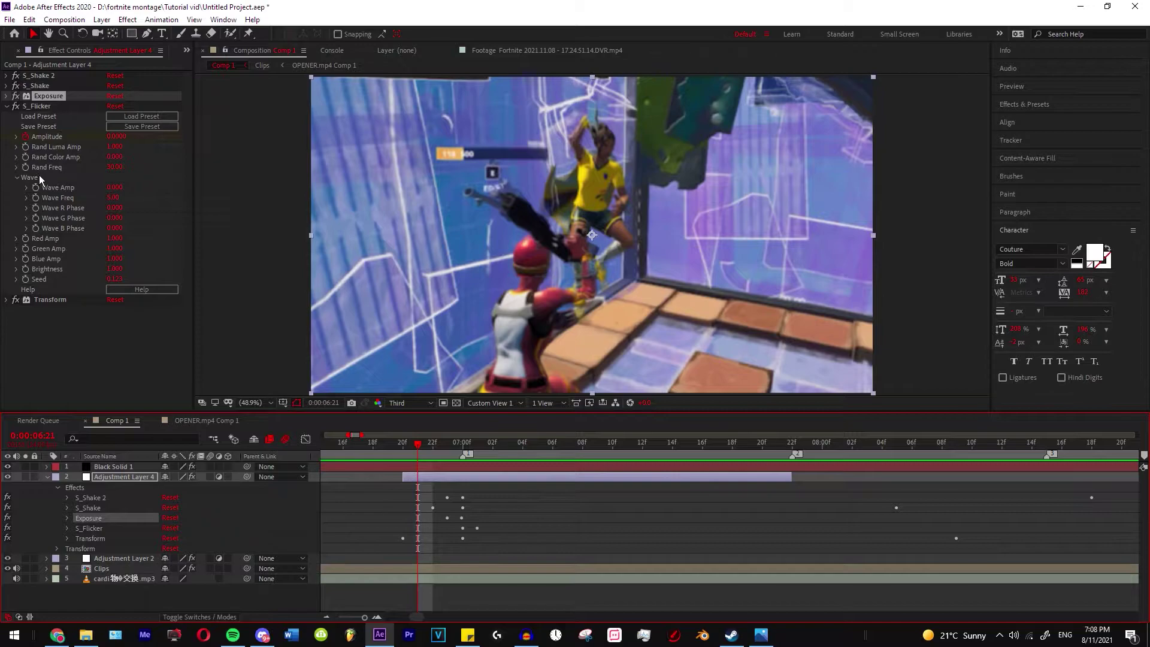
click(7, 106)
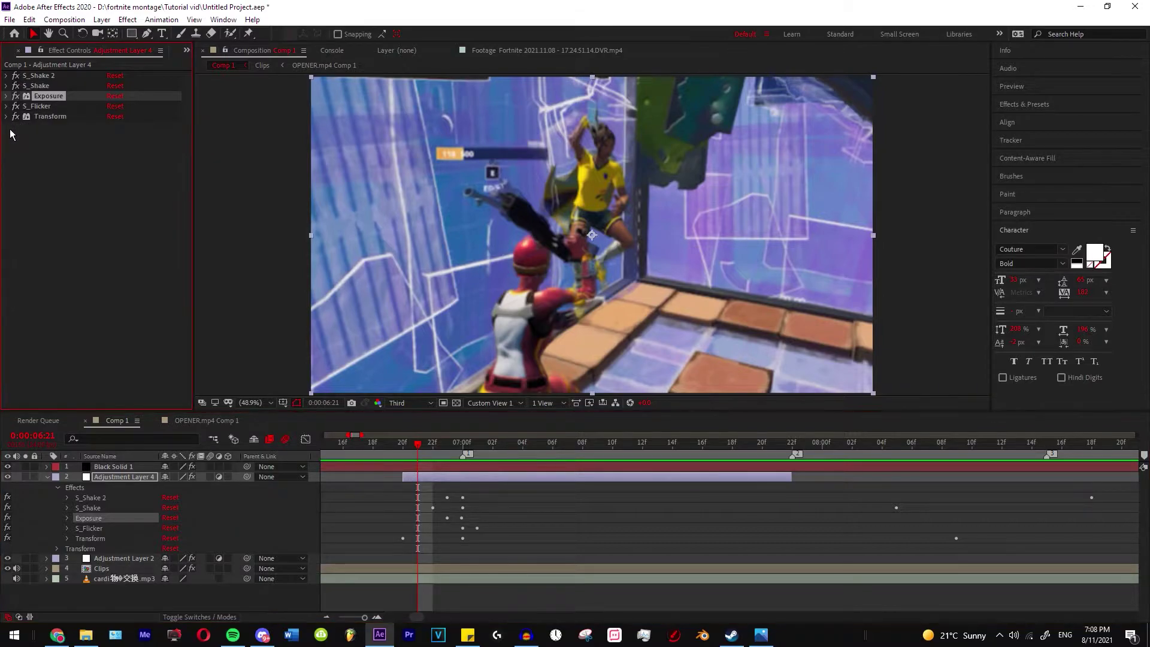
Expand the Transform effect on Adjustment Layer 4 and examine its Scale at 0:00:06:20, 0:00:07:00 and 0:00:07:22.
click(7, 116)
scroll(427, 485, up, 1)
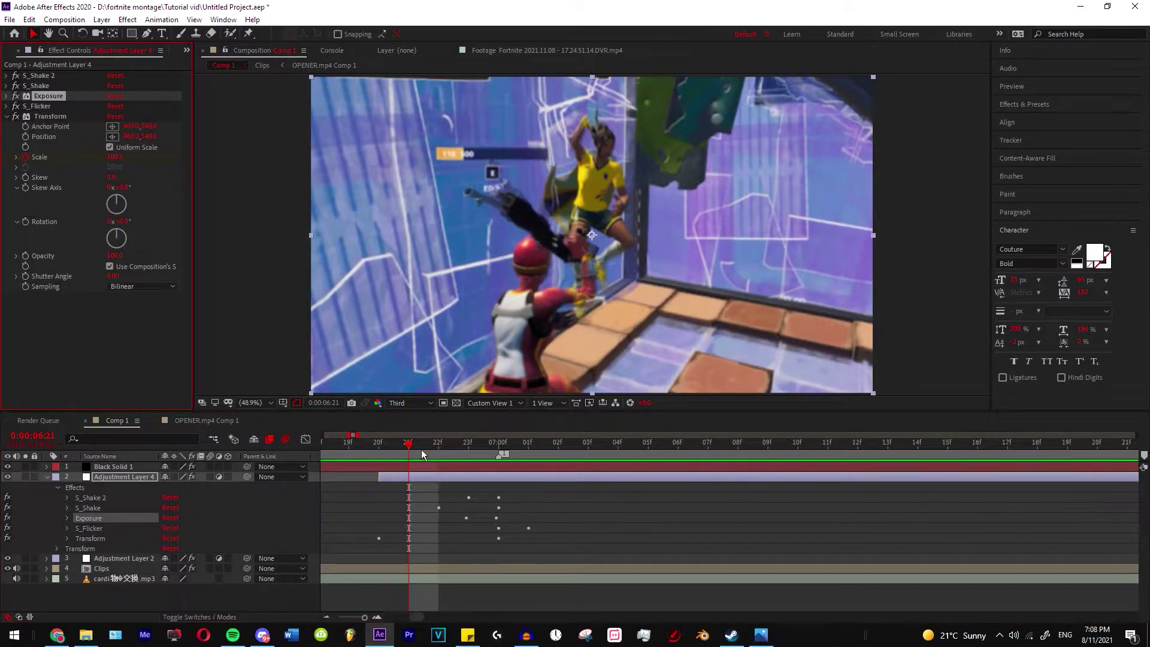
drag(422, 450, 390, 450)
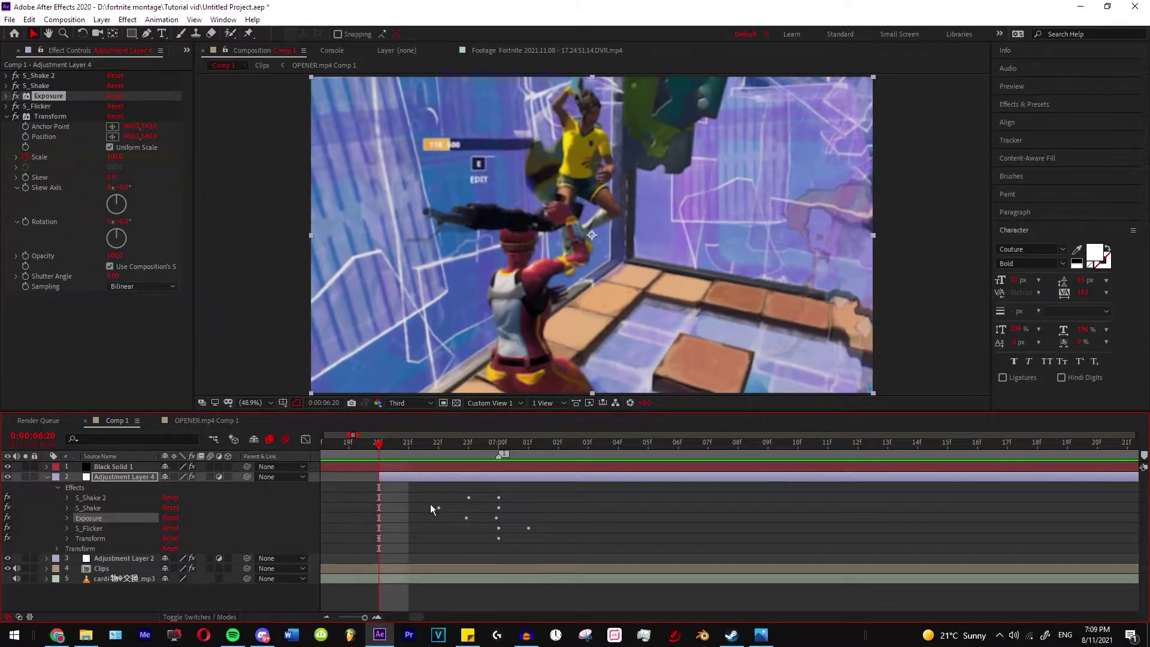
scroll(418, 491, left, 1)
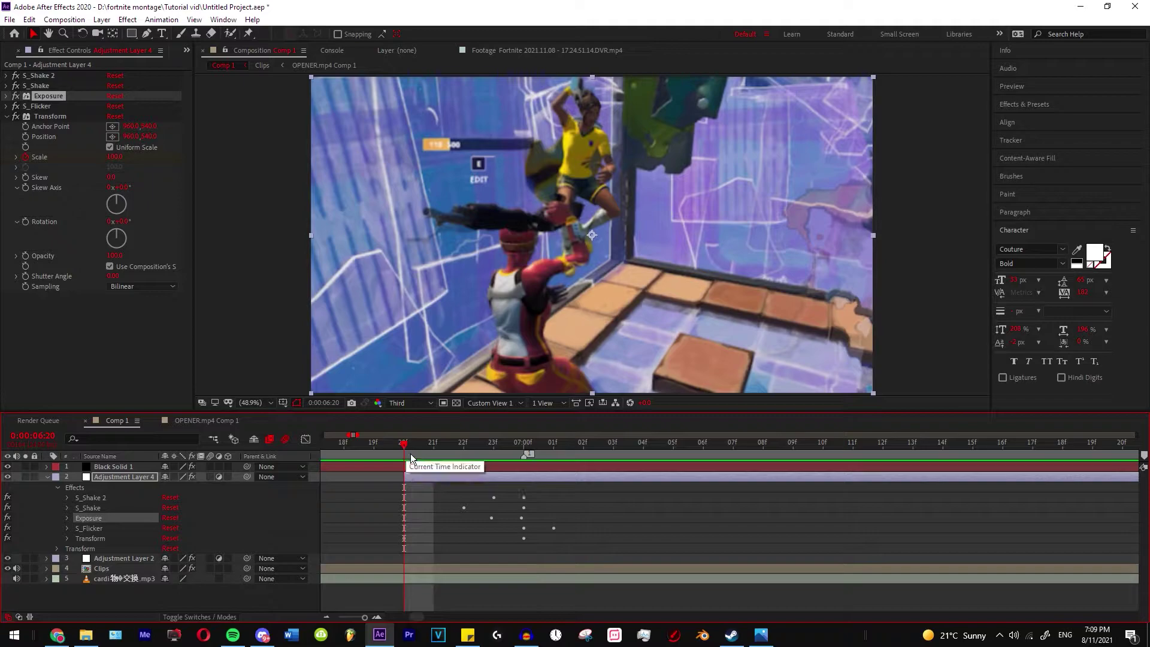
key(space)
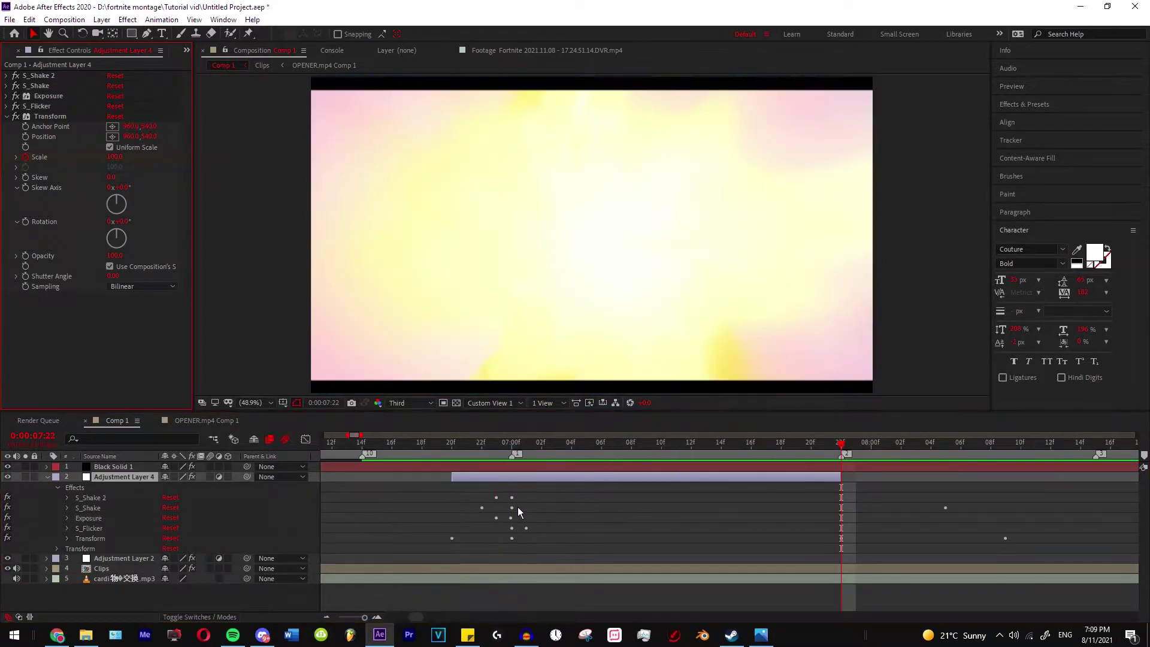
key(space)
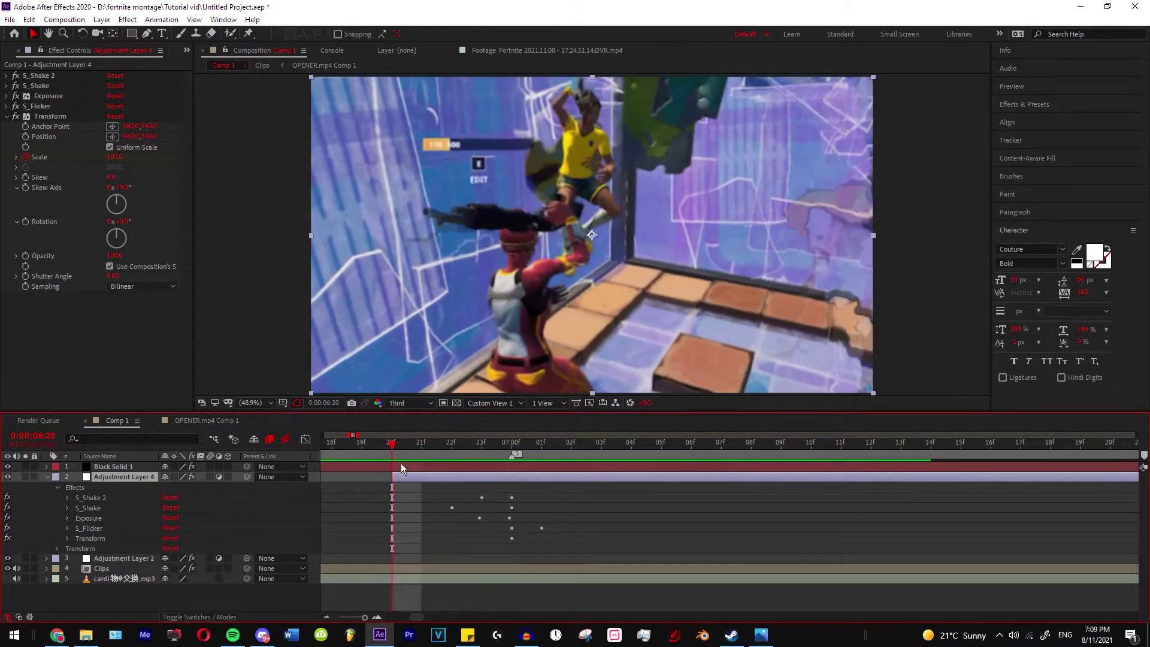
drag(401, 468, 520, 472)
scroll(563, 502, down, 2)
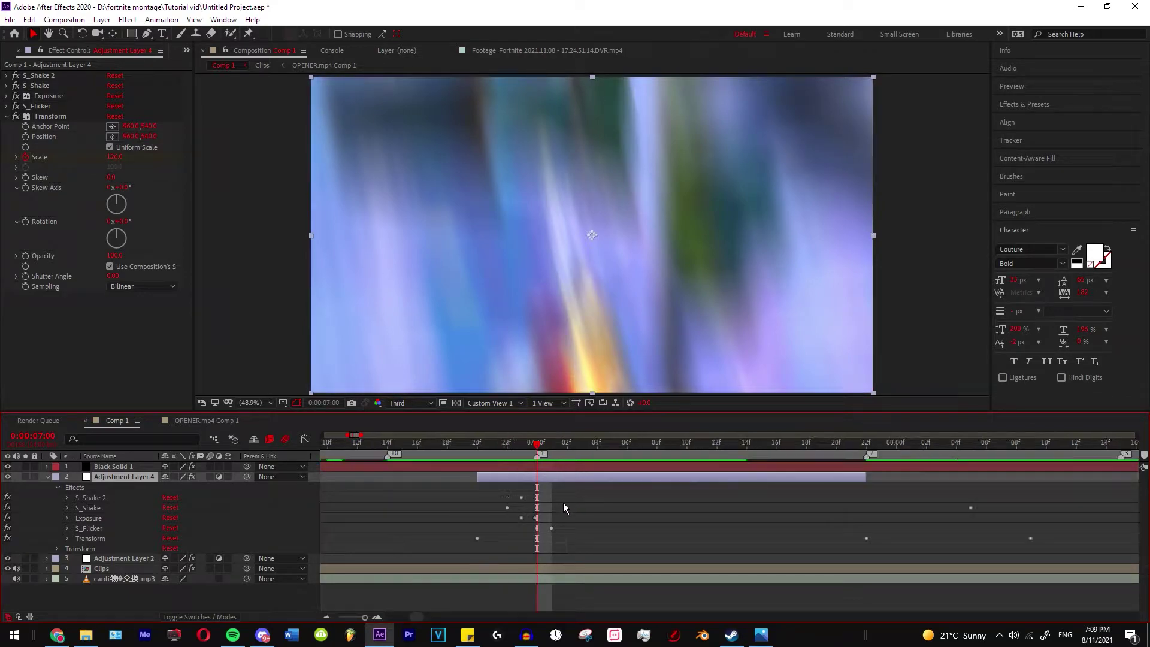
drag(652, 455, 714, 469)
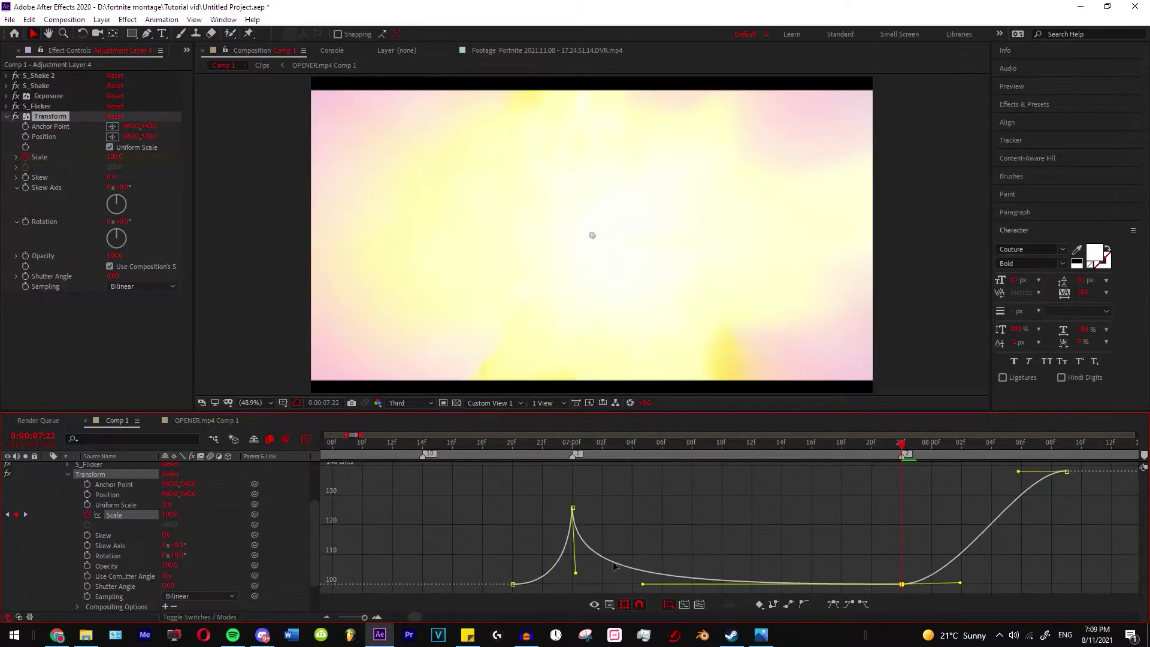
Examine the Transform Scale curve in the Graph Editor around 0:00:07:00, preview the zoom, and return to the keyframe view.
key(shift+F3)
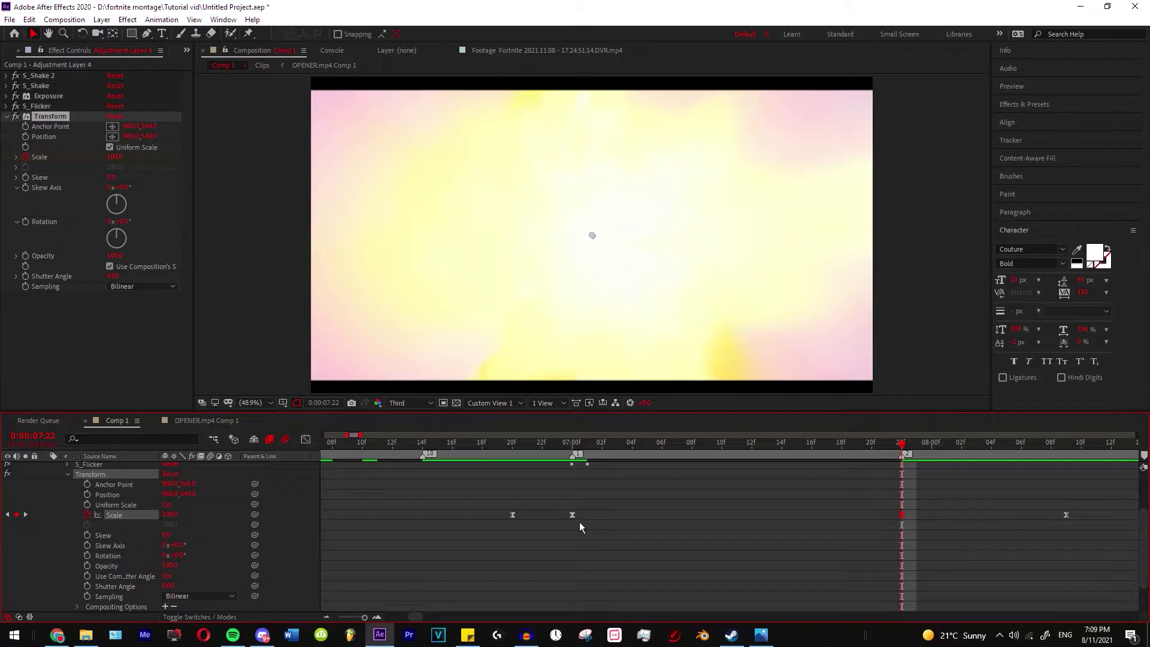
click(307, 441)
scroll(592, 518, up, 2)
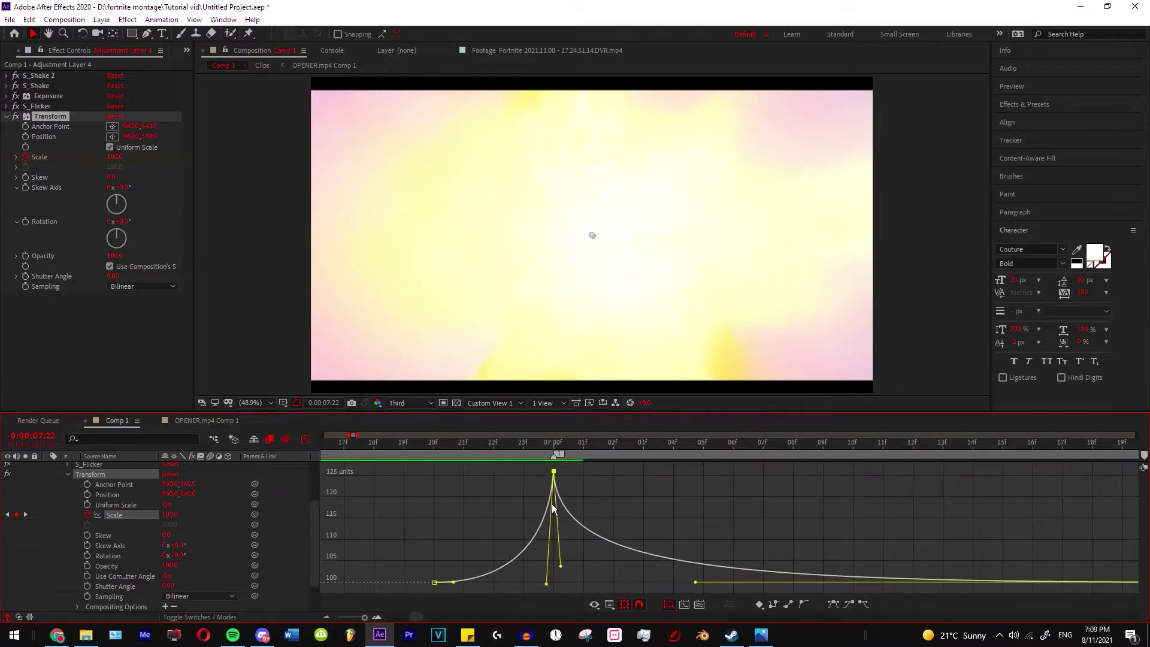
drag(437, 453, 794, 517)
key(space)
key(shift+F3)
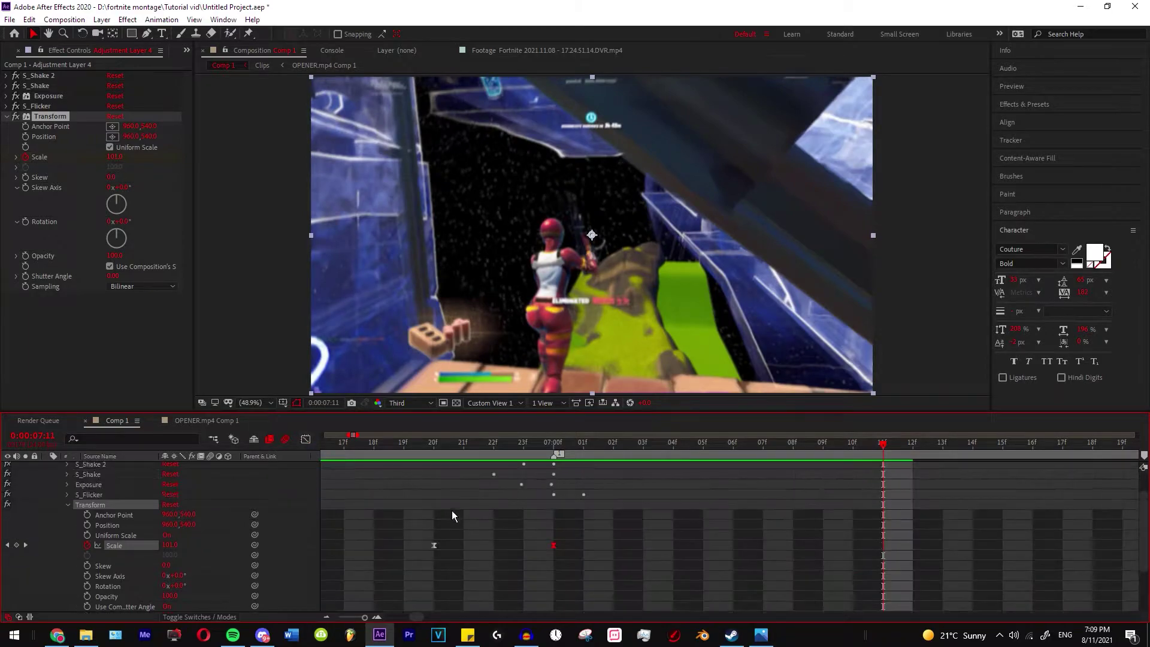
Collapse the Transform effect and Adjustment Layer 4 in the timeline, and preview the composition from 0:00:07:11.
scroll(352, 534, up, 2)
click(51, 544)
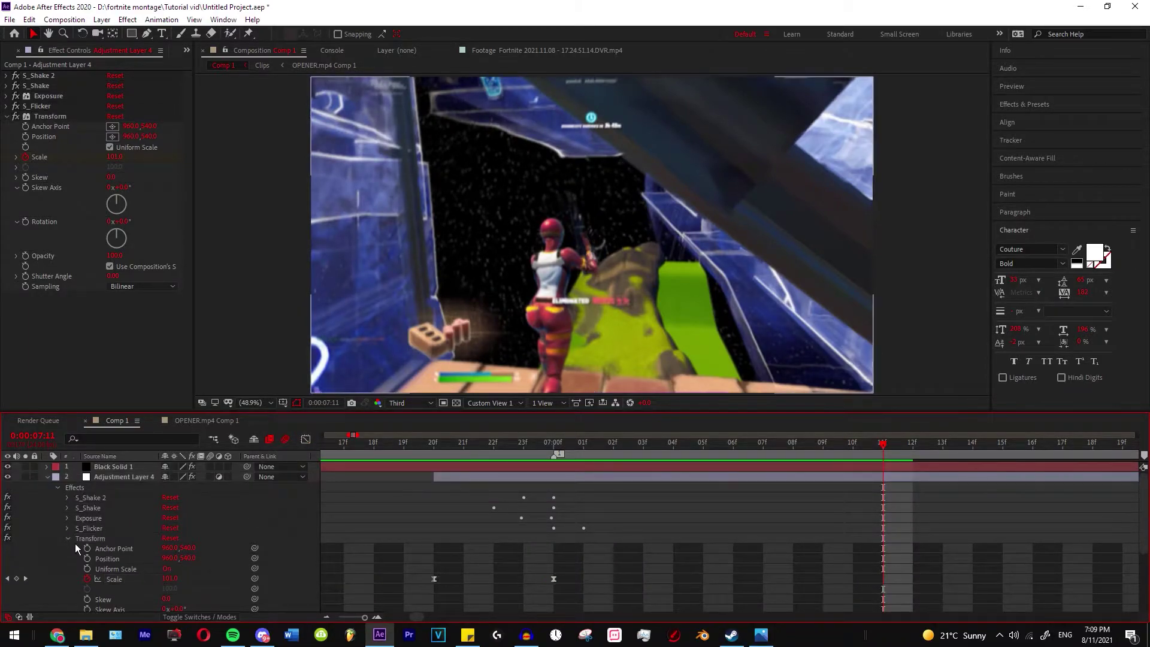
click(69, 538)
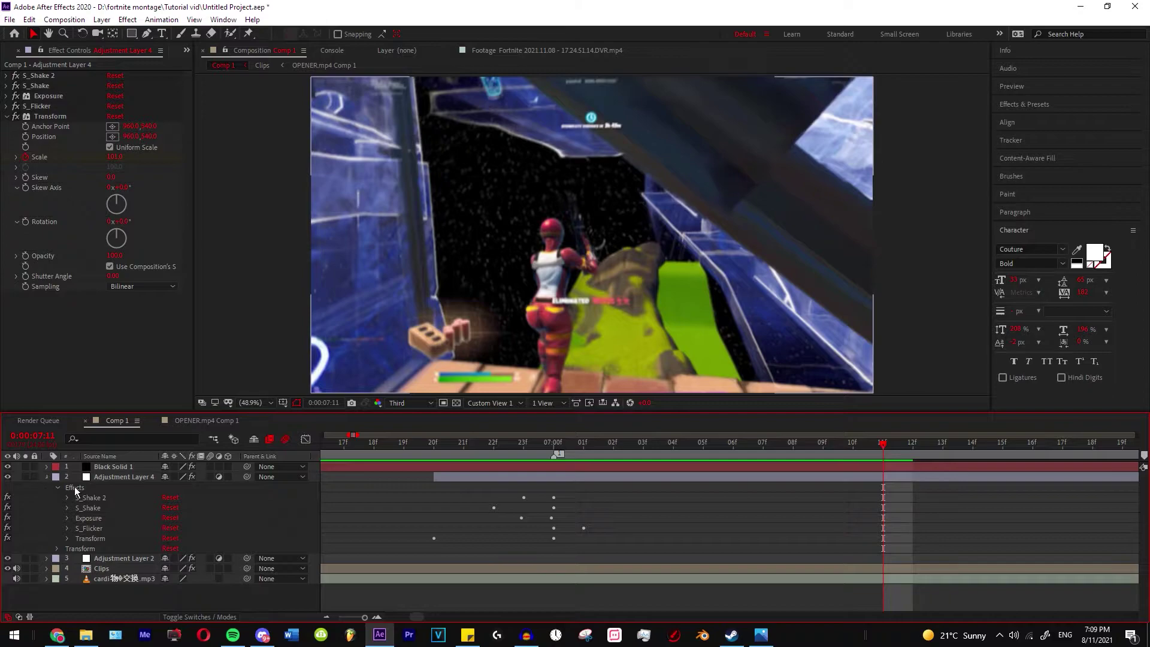
click(46, 477)
scroll(406, 531, down, 2)
key(space)
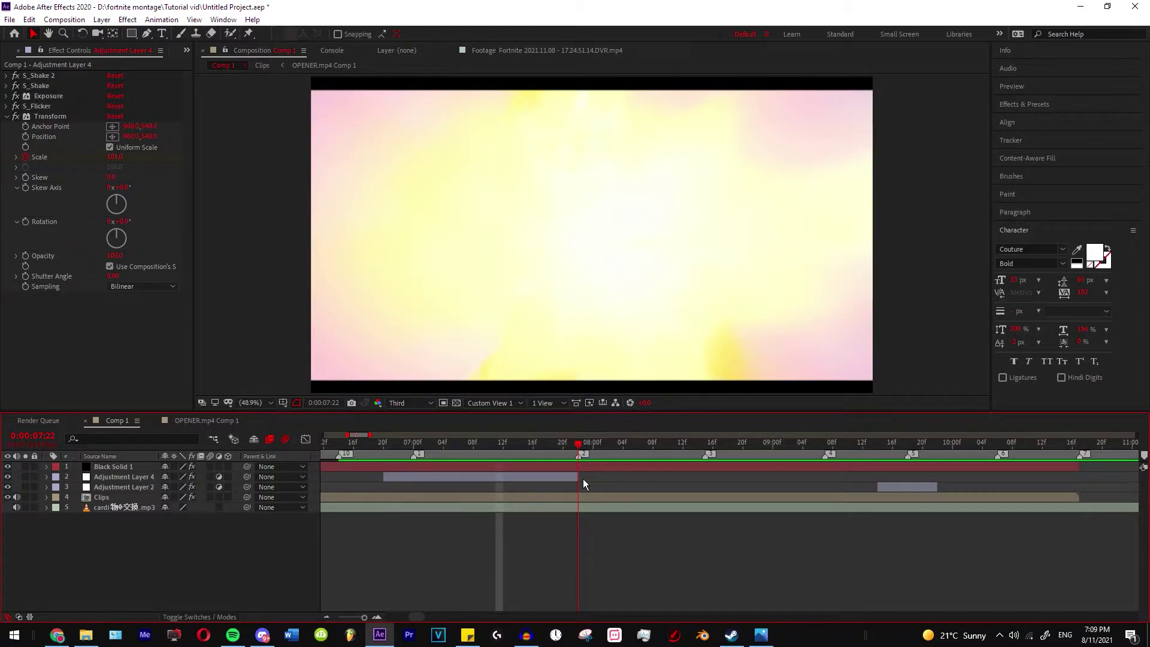
Preview the montage from 0:00:05:06, scrub from 0:00:06:20 to 0:00:07:06, and play on to 0:00:10:14.
scroll(580, 486, down, 4)
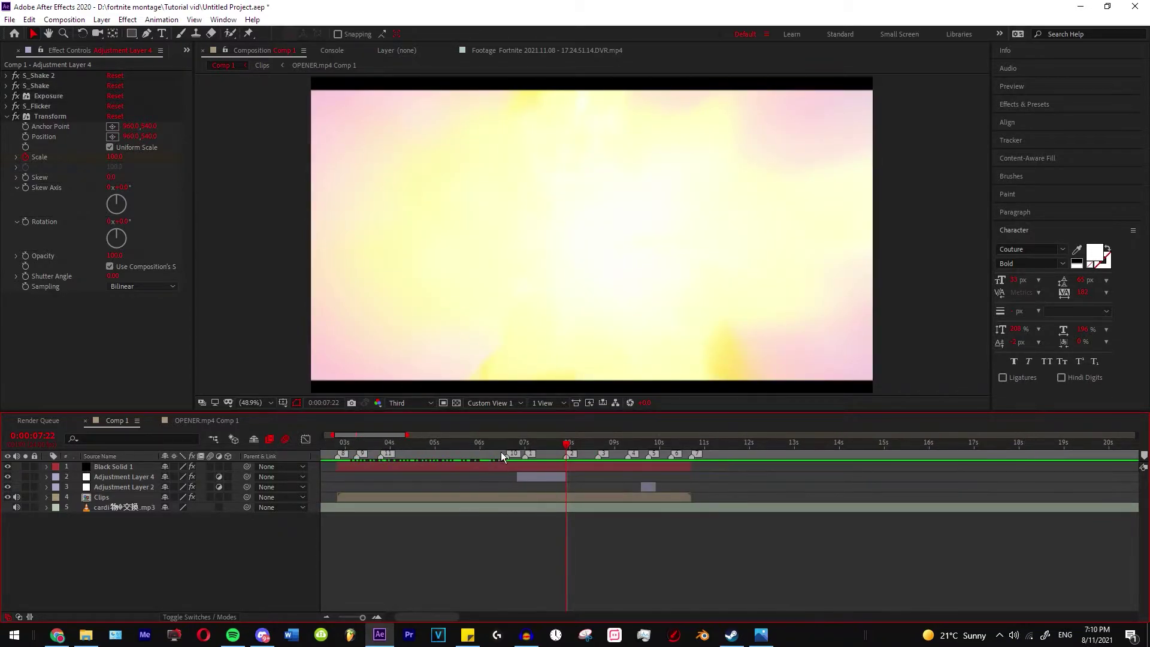
drag(501, 454, 445, 455)
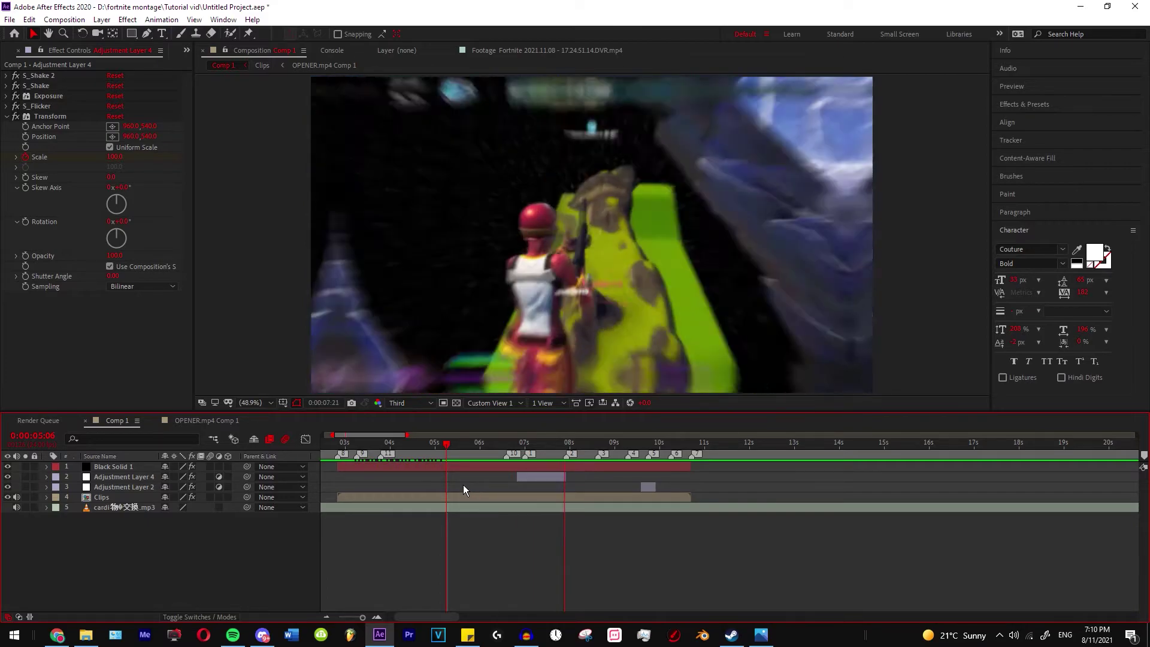
scroll(527, 498, up, 4)
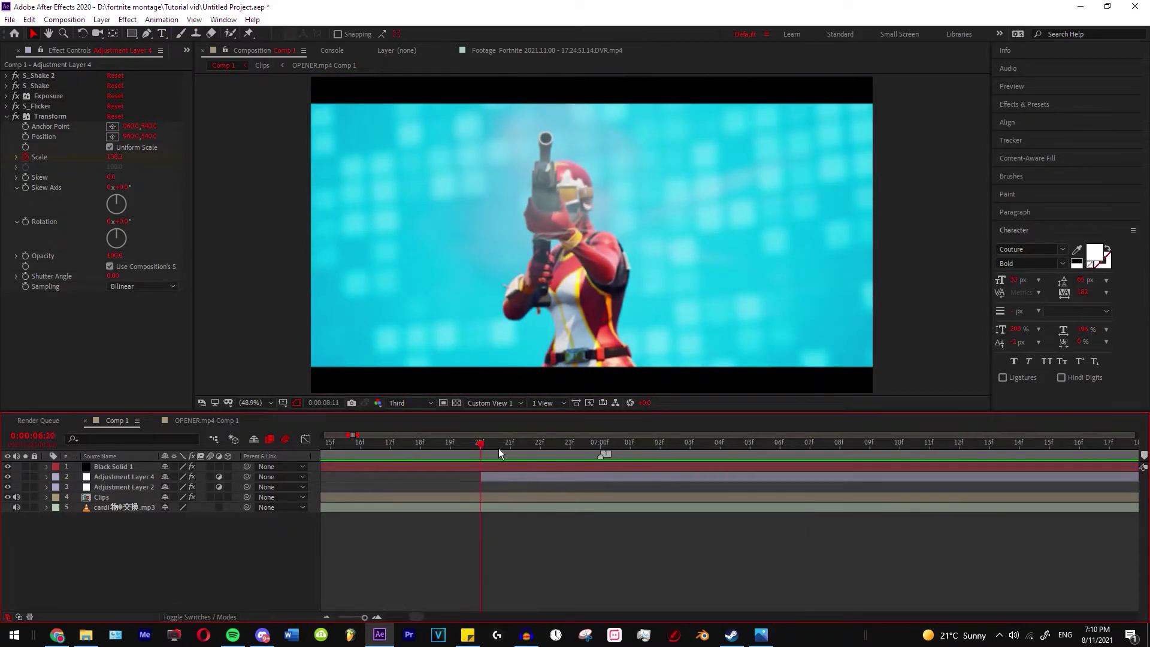
drag(498, 453, 782, 509)
drag(766, 526, 565, 529)
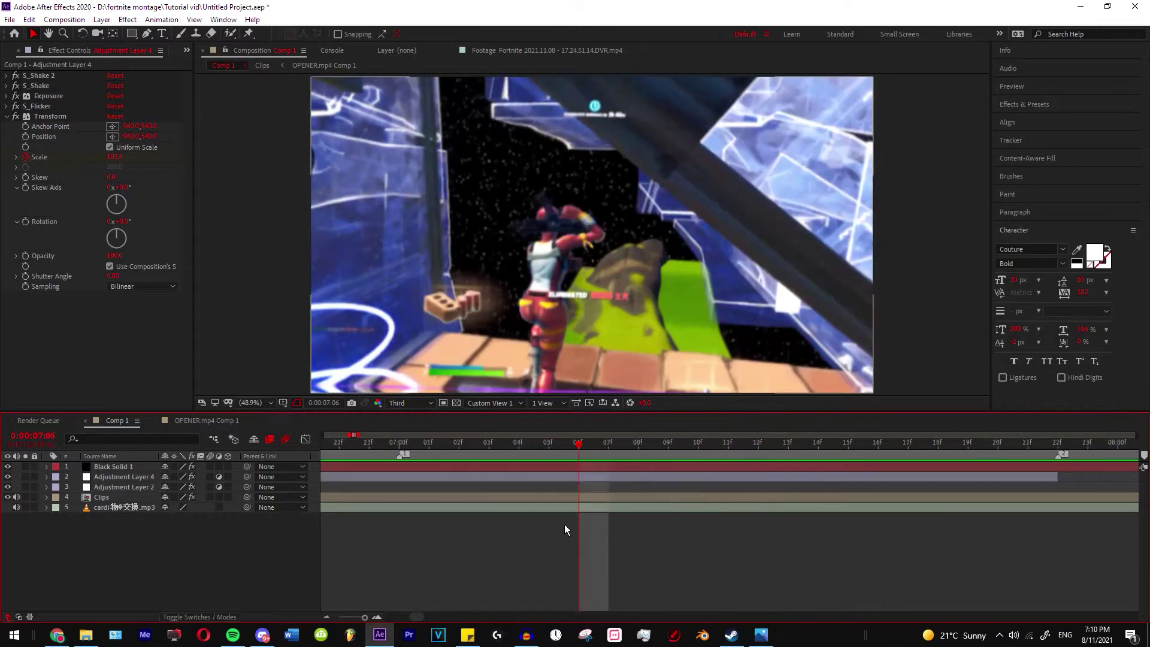
scroll(565, 524, down, 6)
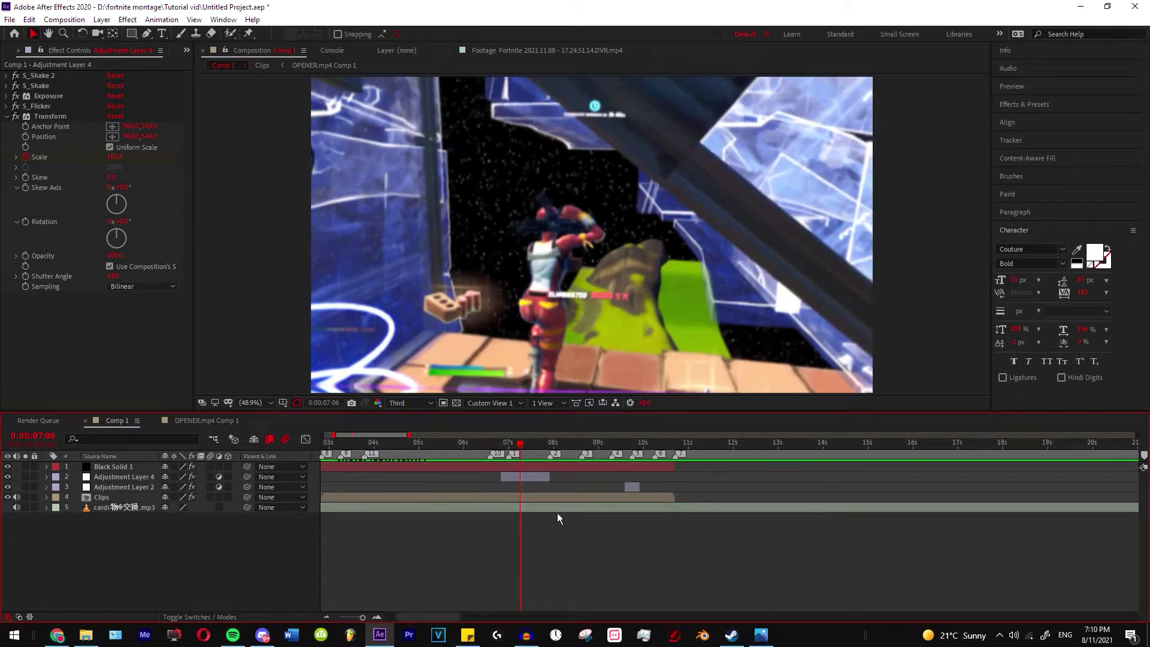
scroll(516, 457, up, 2)
key(space)
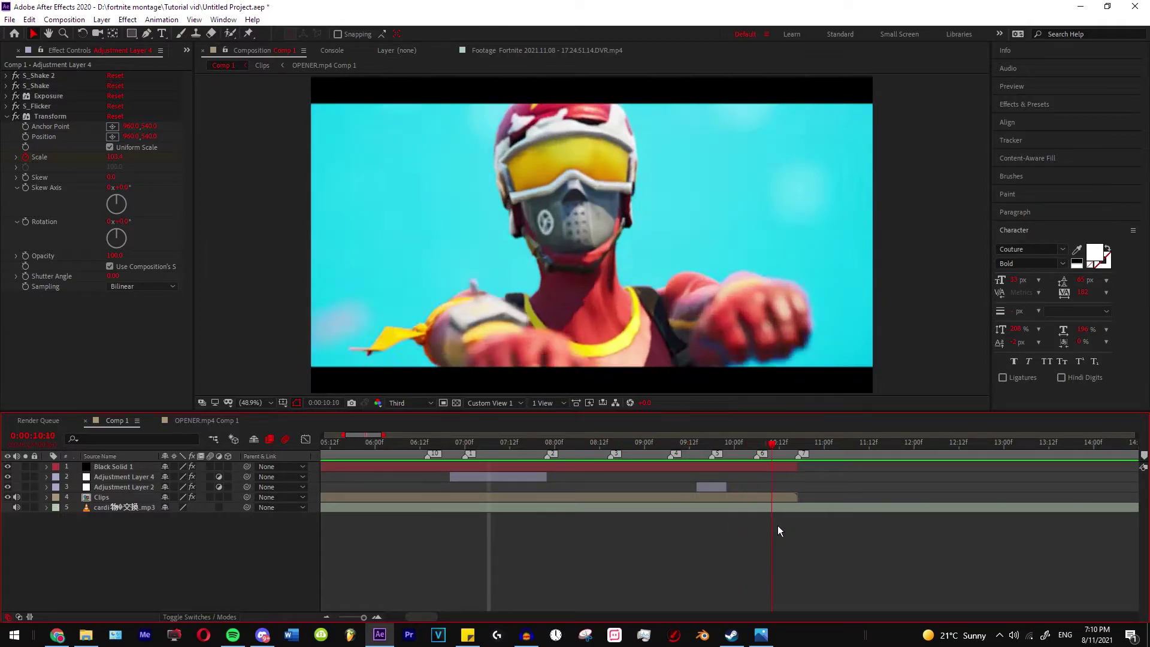
key(space)
Go to 0:00:03:13 and turn on the RSMB Pro and BCC Magic Sharp effects of the Clips layer.
scroll(609, 517, down, 3)
scroll(441, 484, up, 4)
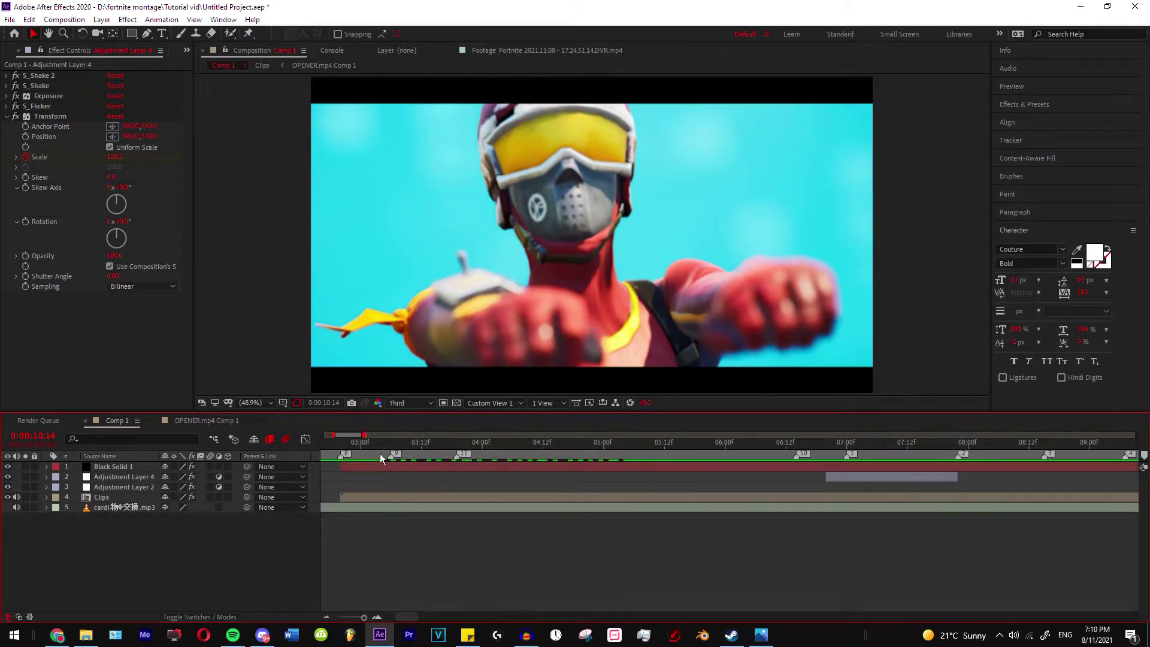
drag(380, 454, 427, 471)
click(441, 499)
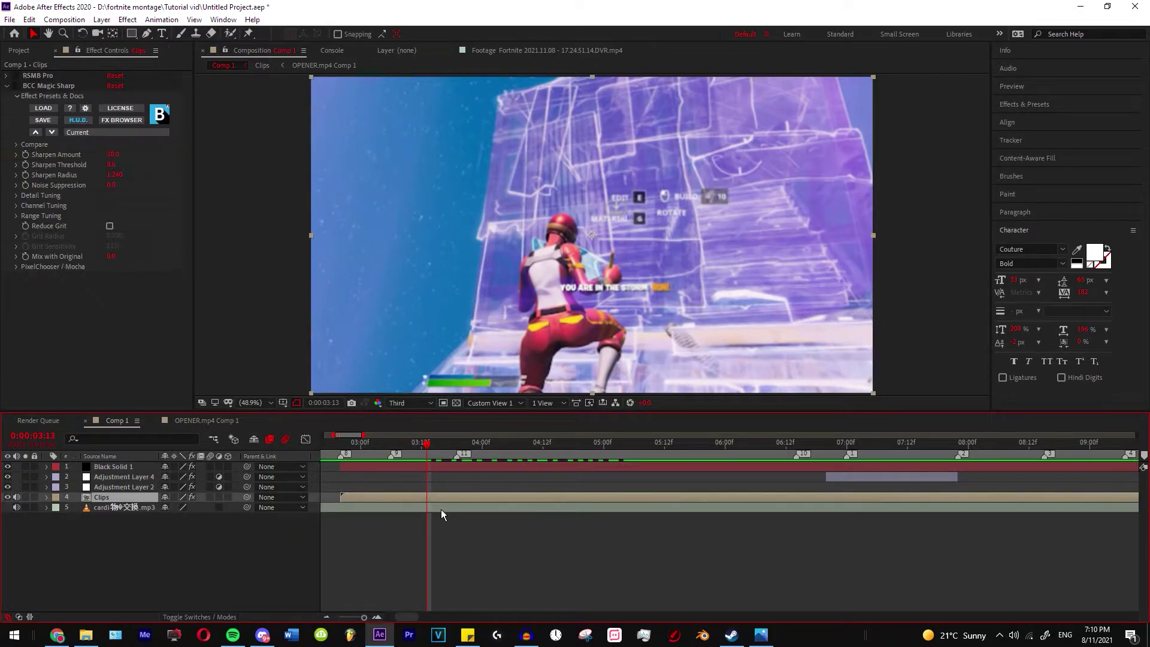
click(24, 88)
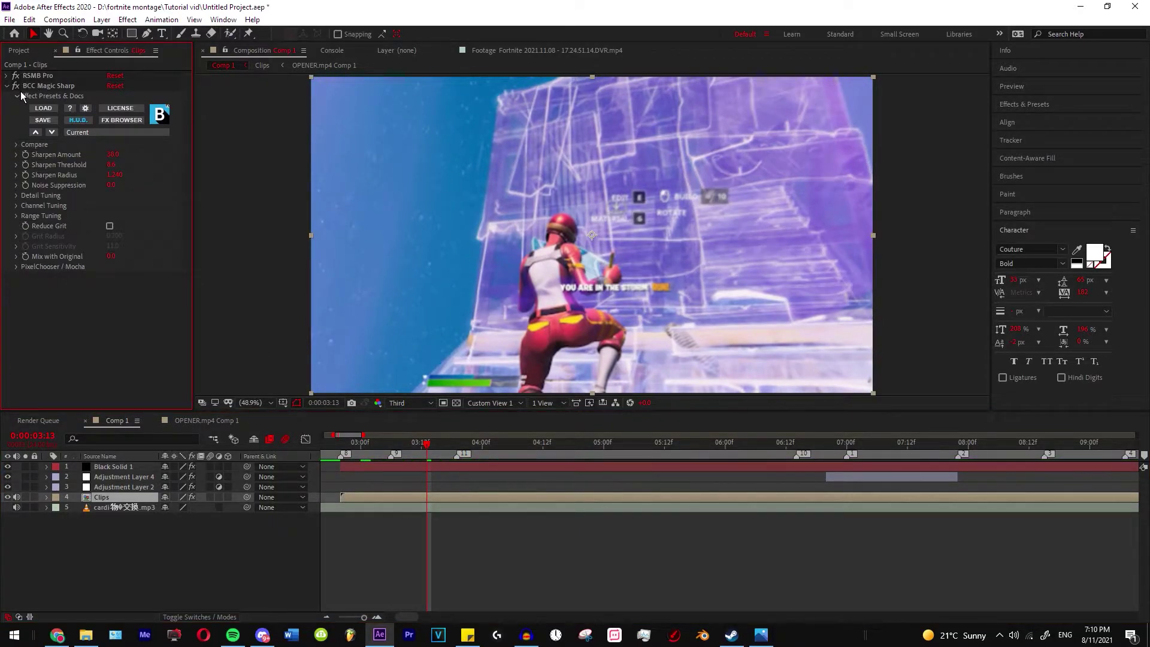
Preview the montage with motion blur and sharpening from 0:00:02:17, and again from 0:00:02:04 to the end of the clips.
drag(417, 505, 469, 519)
scroll(460, 497, down, 2)
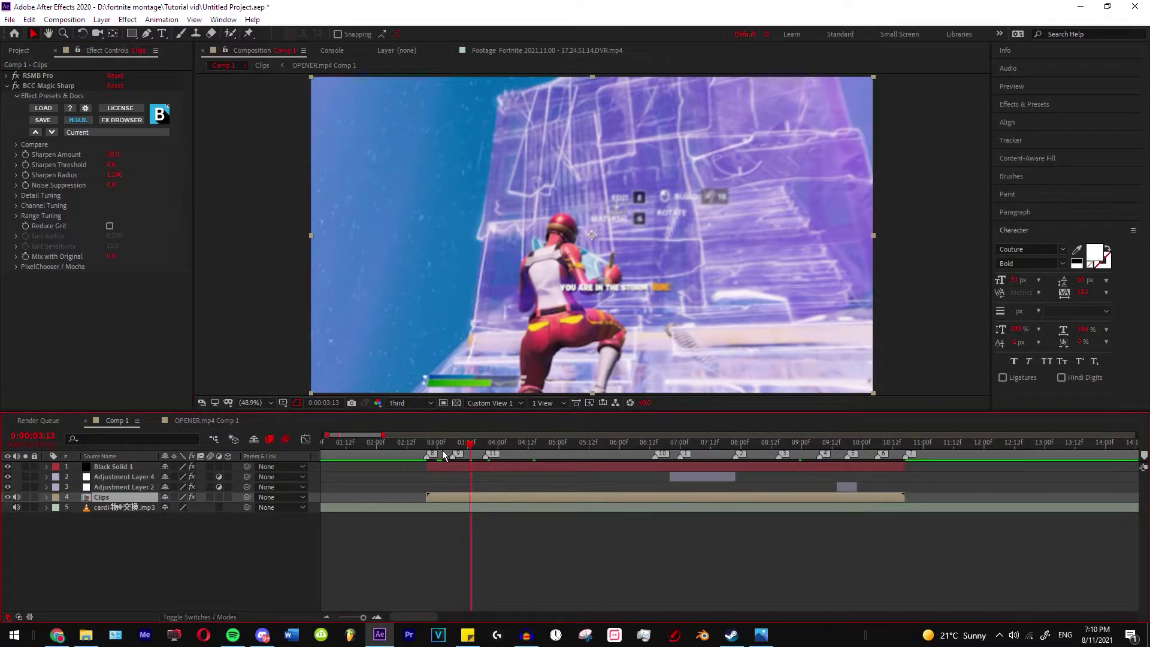
click(421, 450)
key(space)
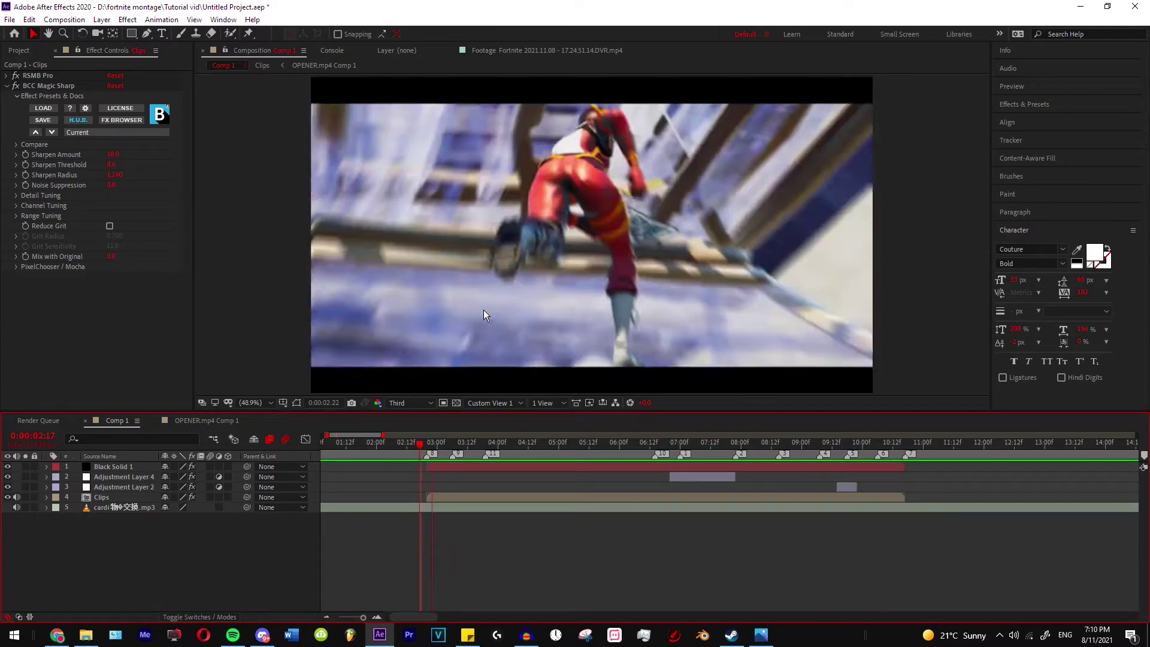
drag(429, 444, 393, 458)
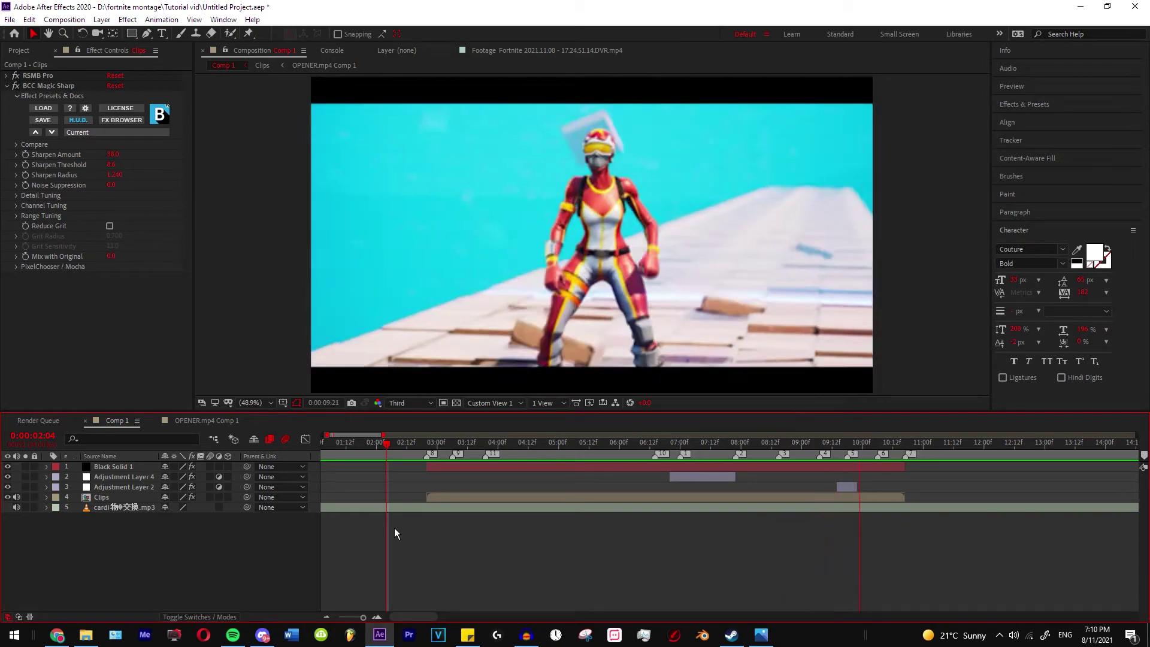
key(space)
scroll(463, 499, up, 1)
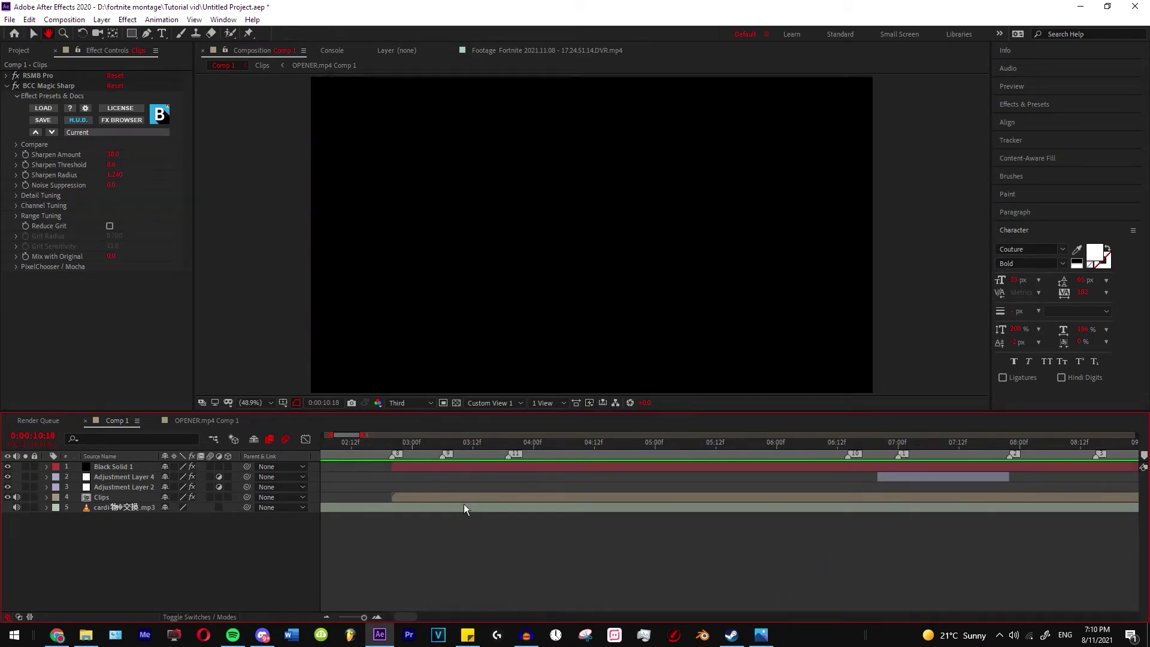
click(417, 446)
scroll(473, 493, down, 2)
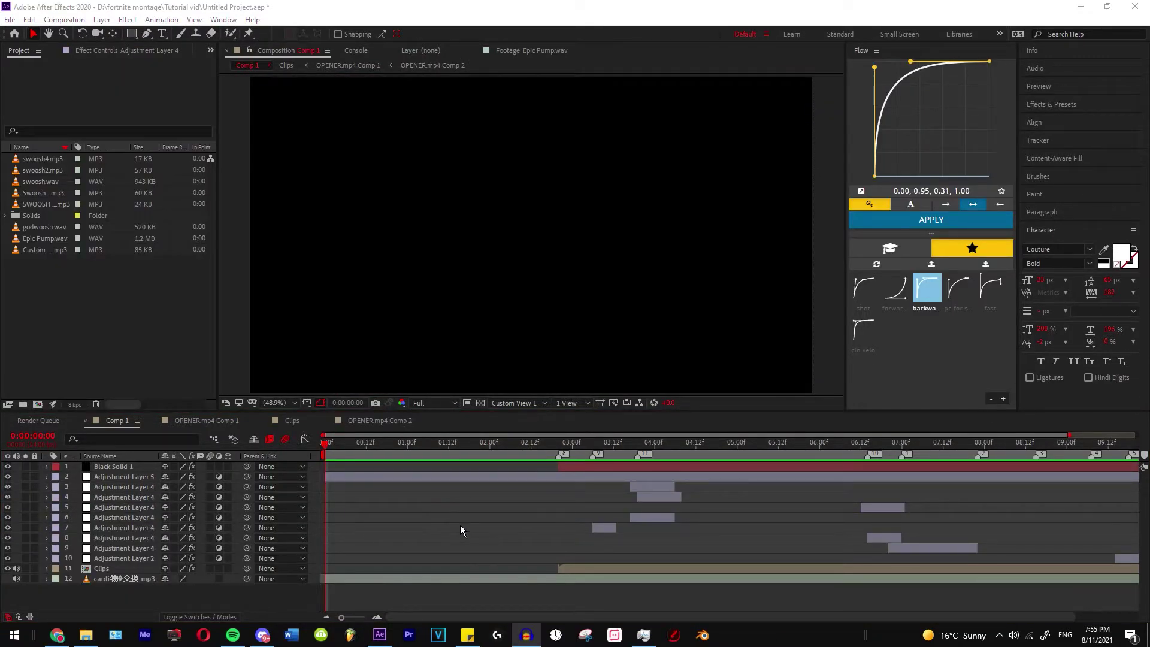
Preview Comp 1 with its added adjustment layers from the beginning of the timeline.
click(473, 518)
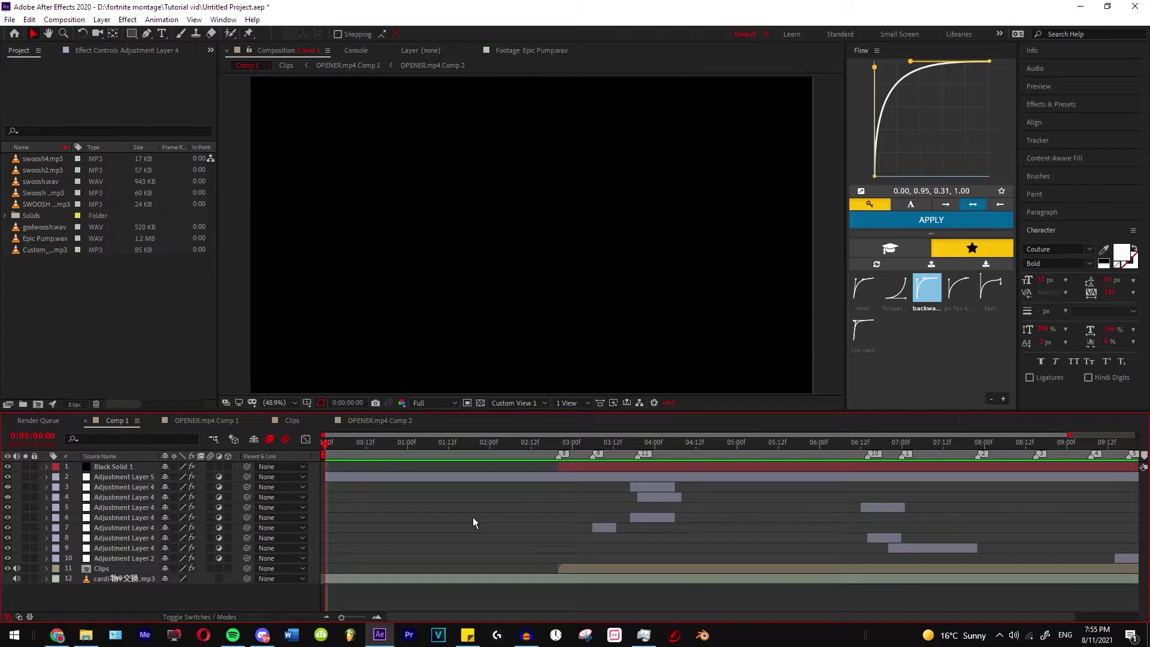
key(space)
scroll(514, 506, right, 3)
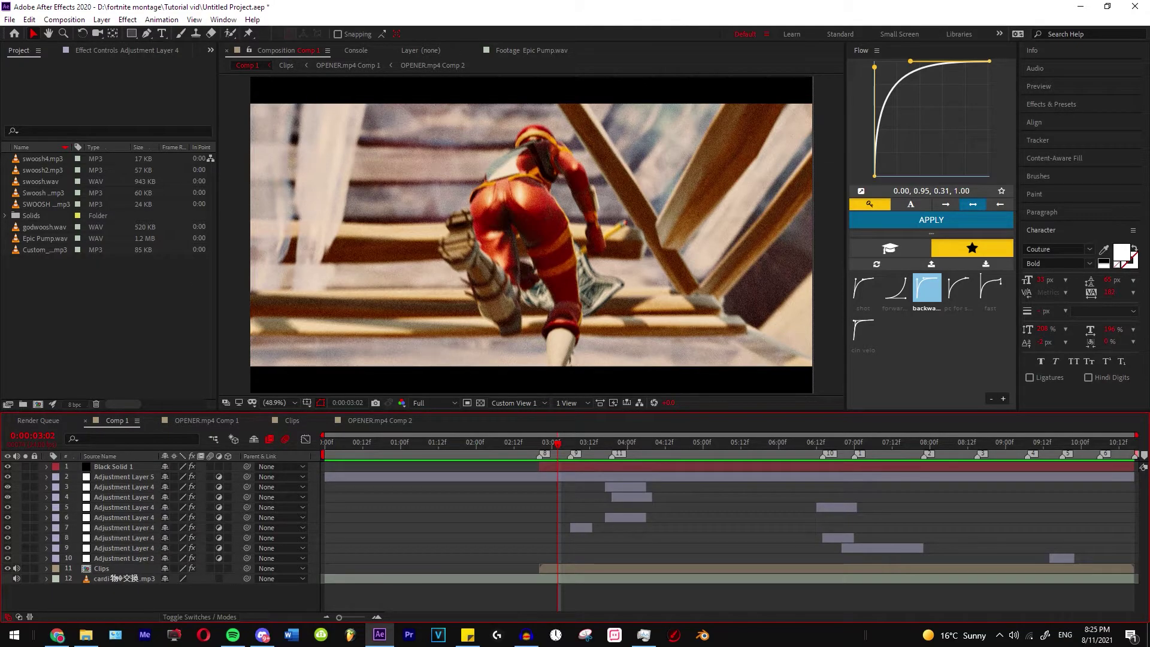
Move to 0:00:07:00 and place Epic Pump.wav as an audio layer directly below Clips, starting just before the playhead.
click(49, 237)
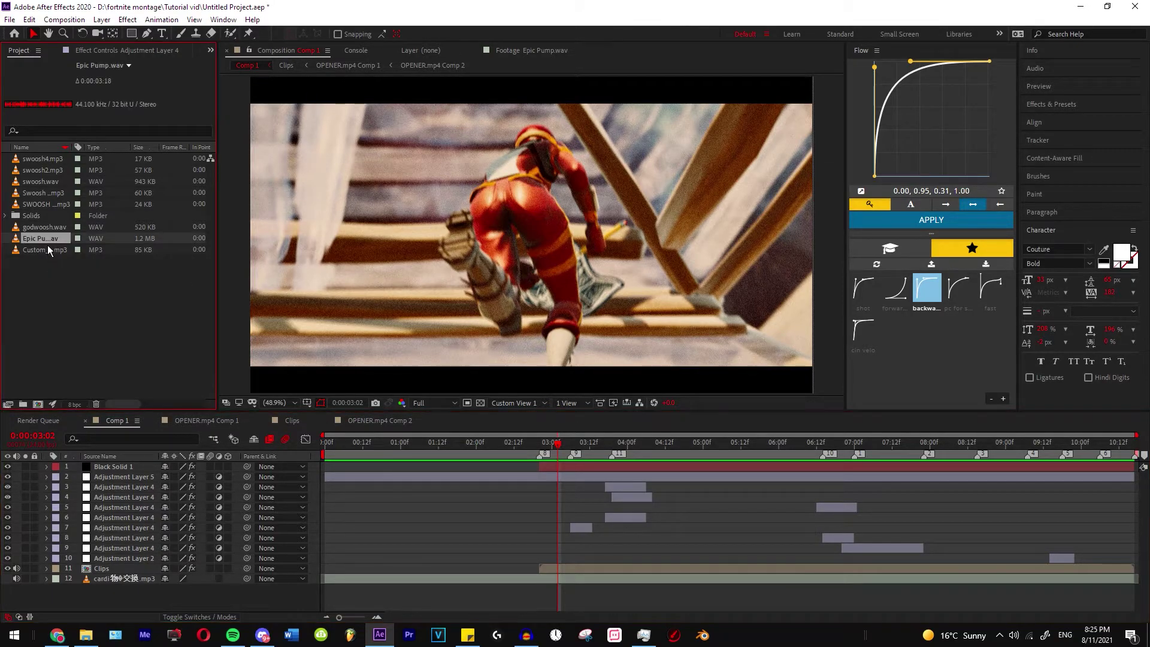
drag(894, 527, 590, 486)
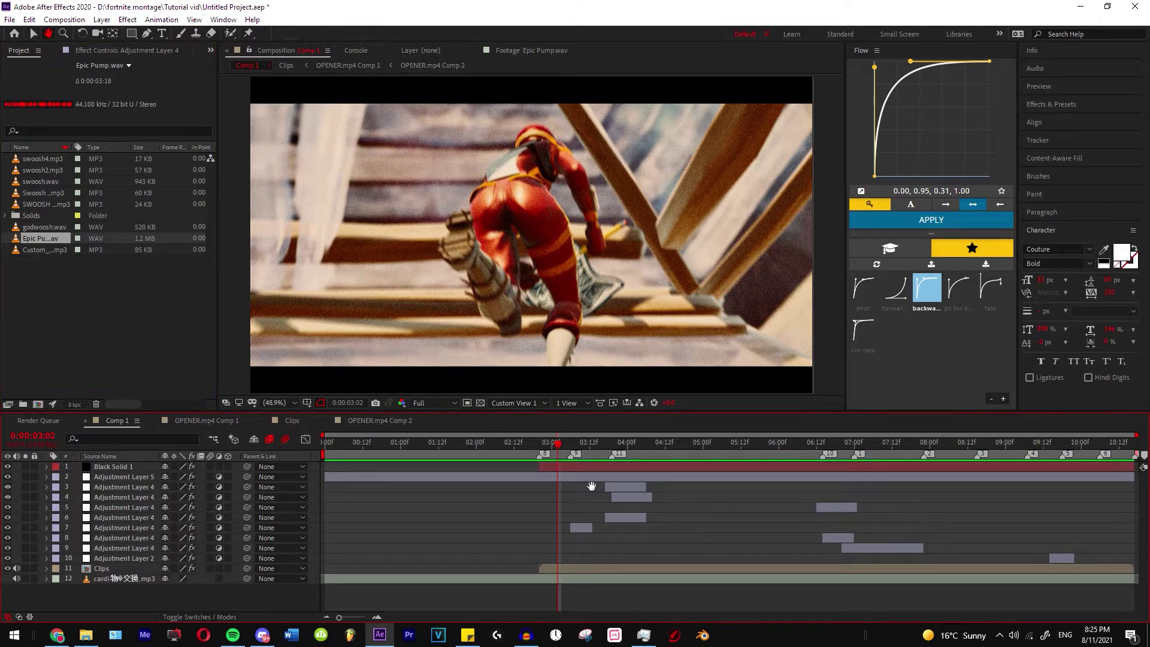
scroll(879, 552, up, 1)
drag(808, 545, 561, 527)
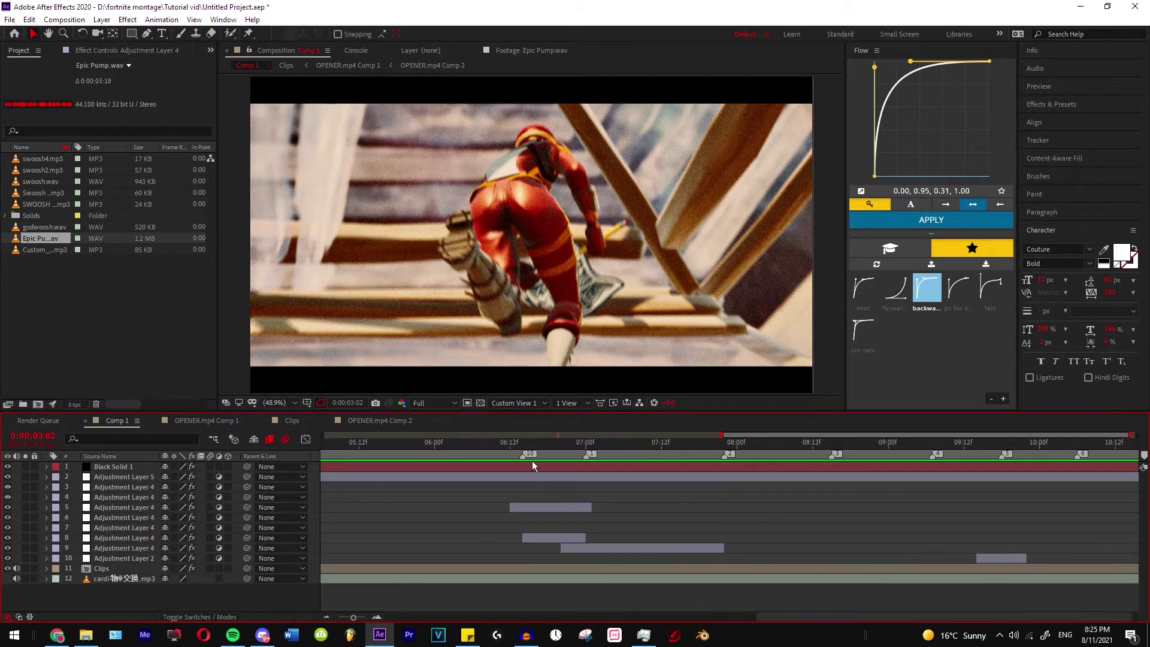
drag(505, 452, 574, 471)
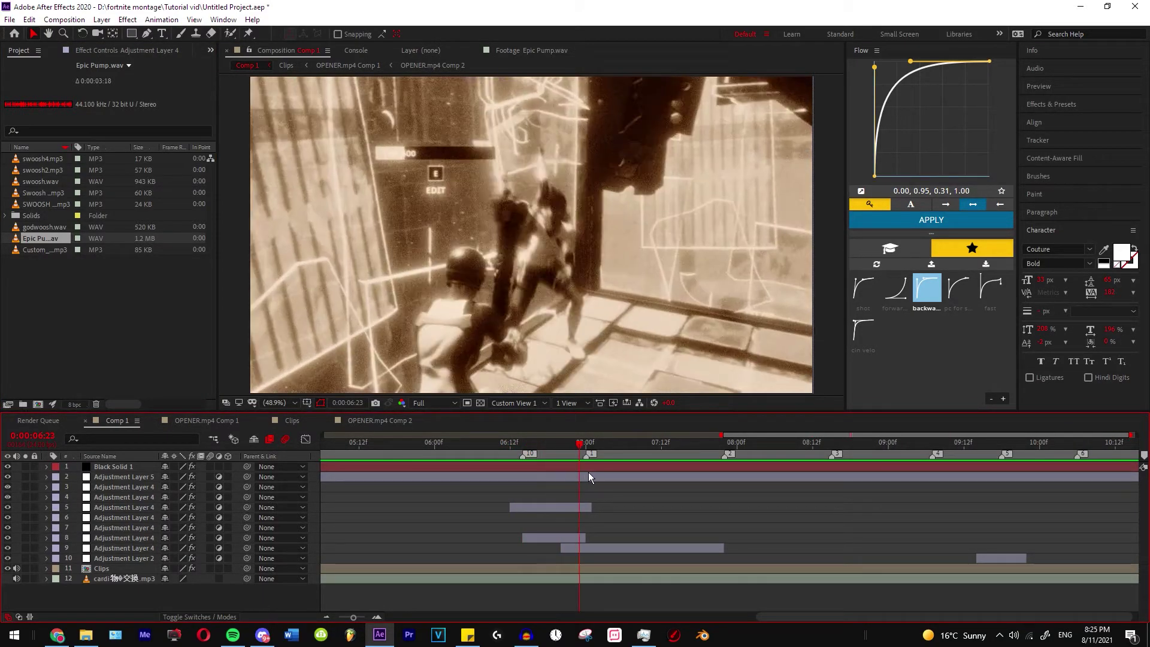
key(Page_Down)
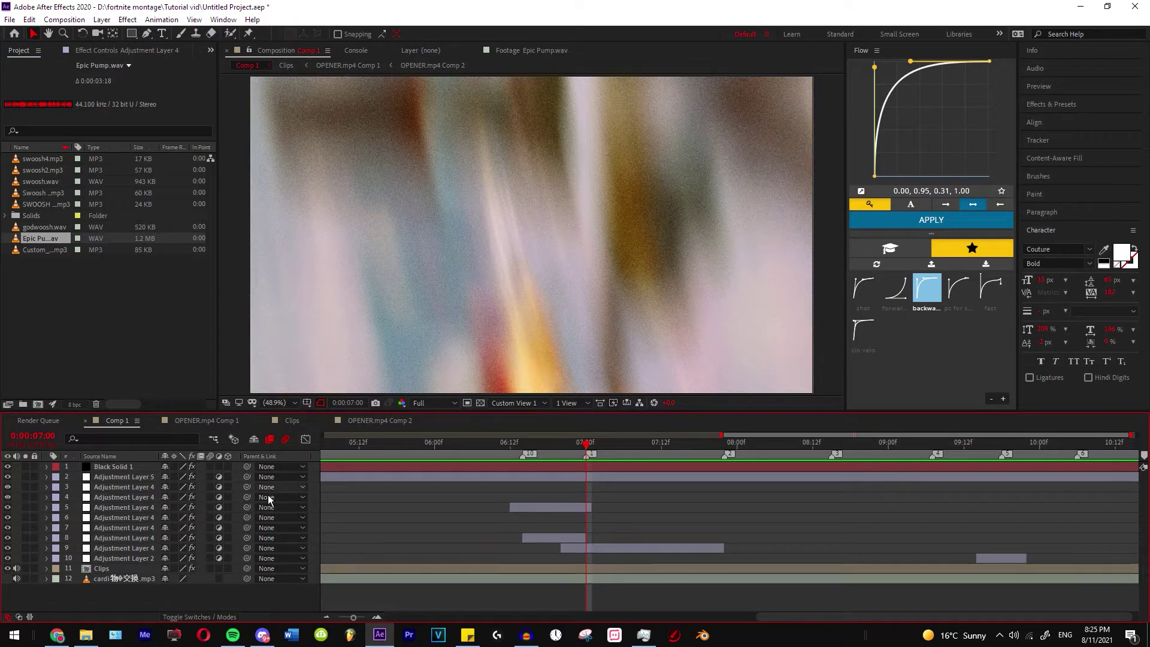
drag(35, 241, 566, 571)
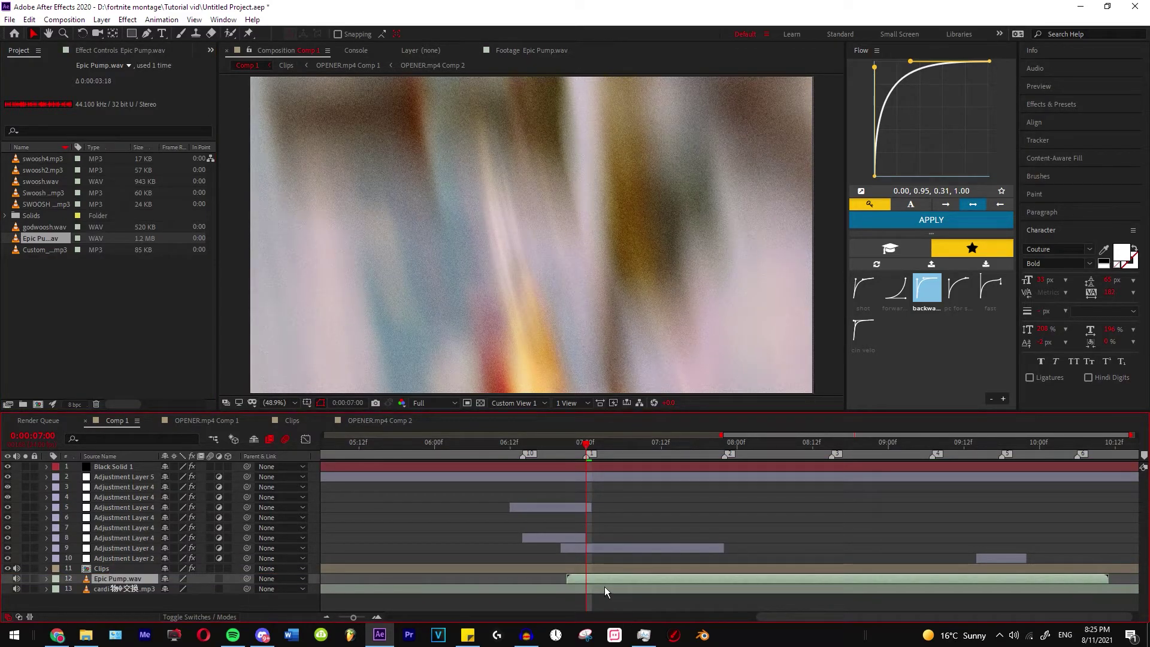
Reveal the waveform of Epic Pump.wav and shift the layer so its sound starts at 0:00:07:00.
key(l)
key(l)
key(equal)
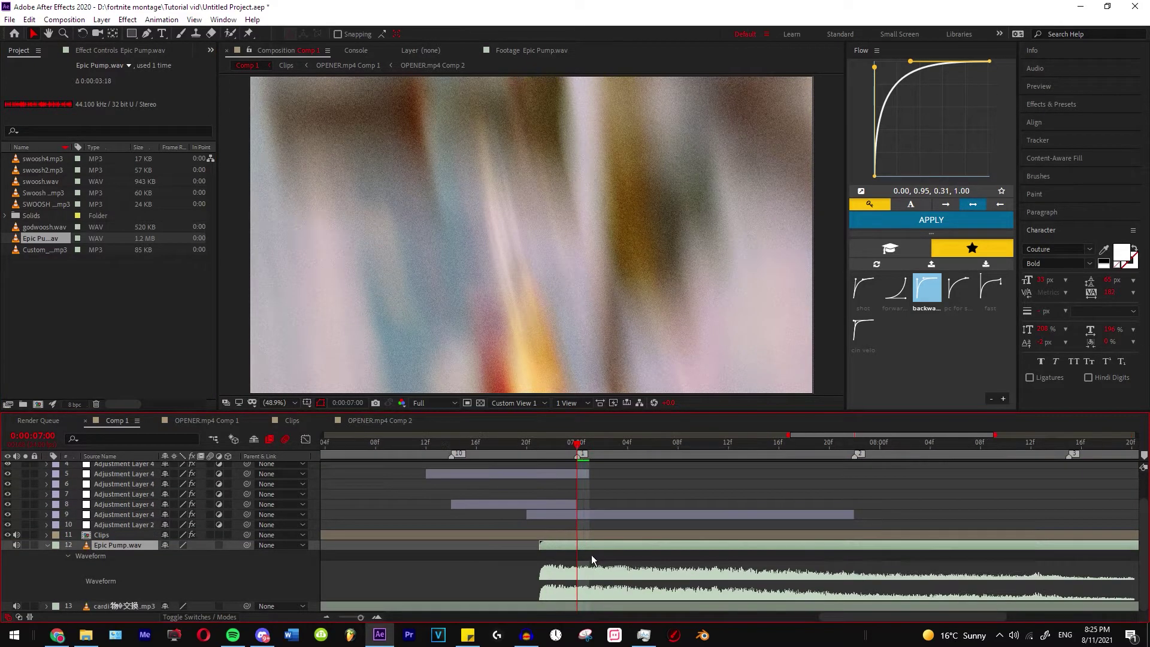
drag(587, 552, 625, 557)
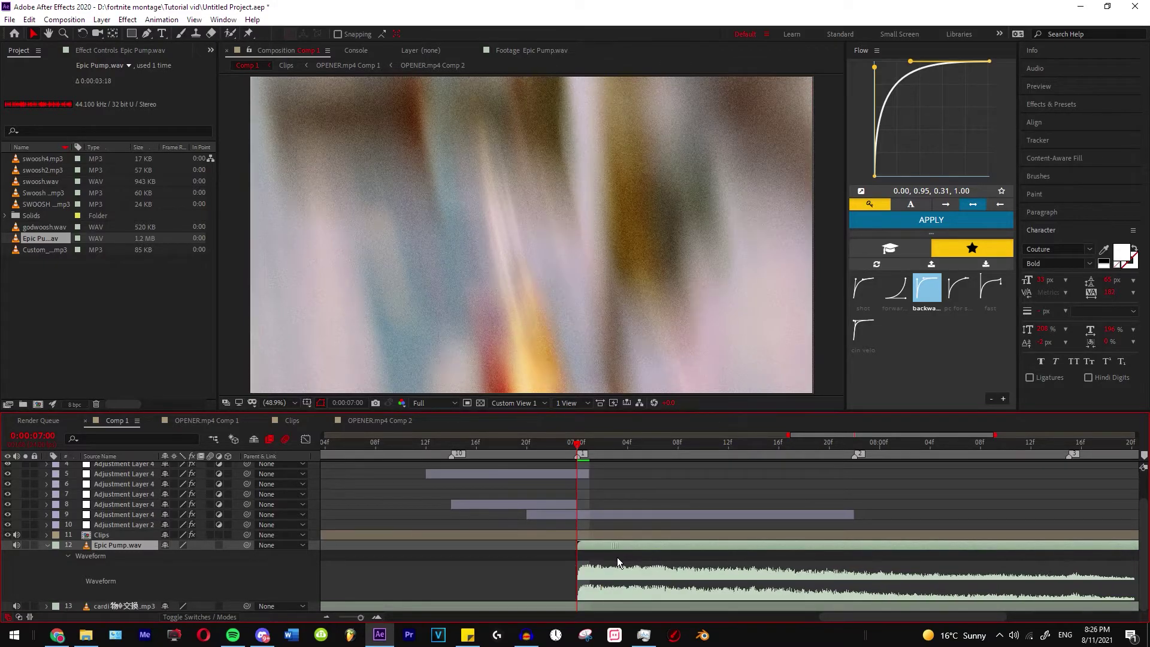
drag(513, 520, 495, 516)
scroll(495, 515, down, 2)
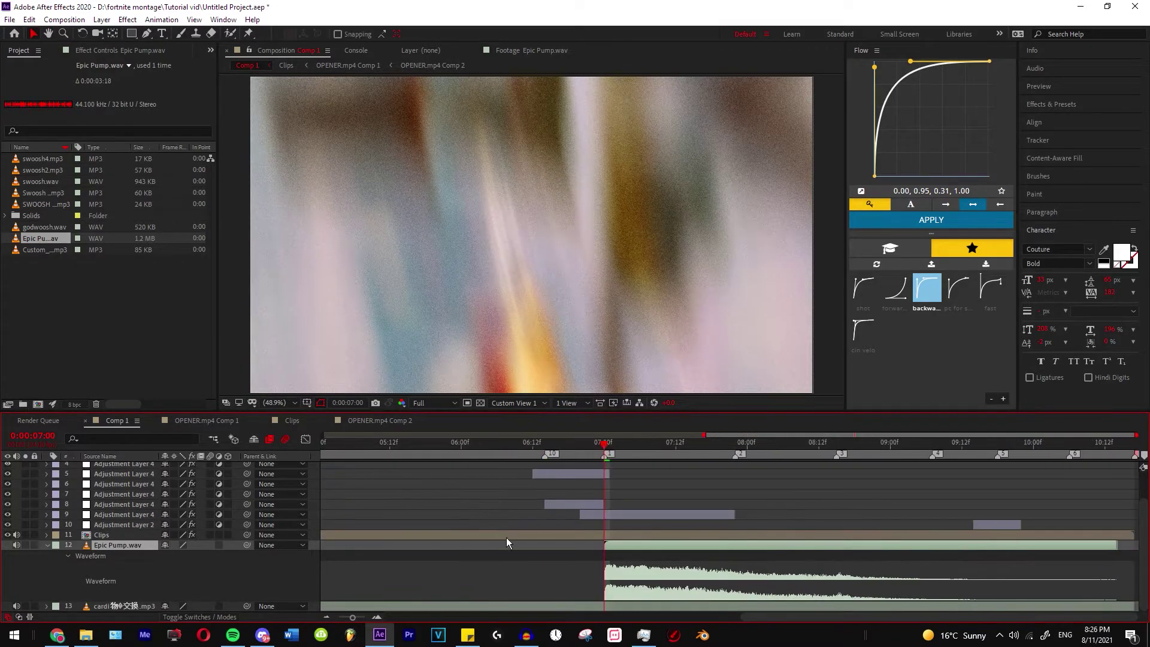
Preview the transition with the Epic Pump.wav sound from 0:00:06:11.
scroll(662, 511, up, 2)
click(384, 453)
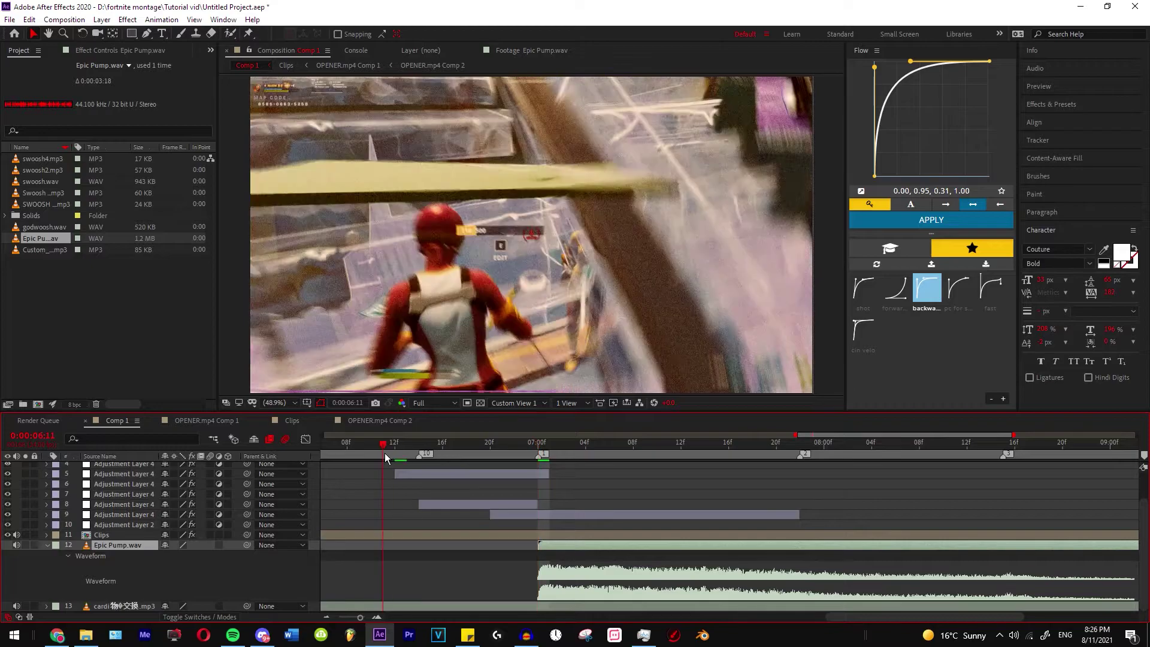
key(space)
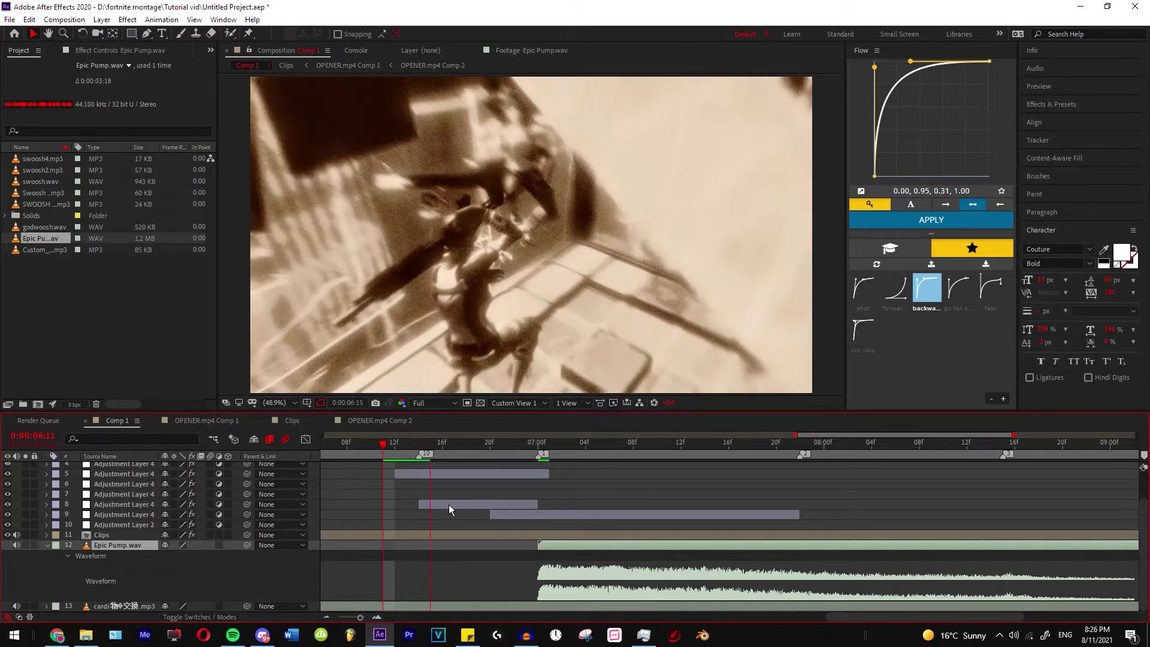
scroll(449, 505, down, 2)
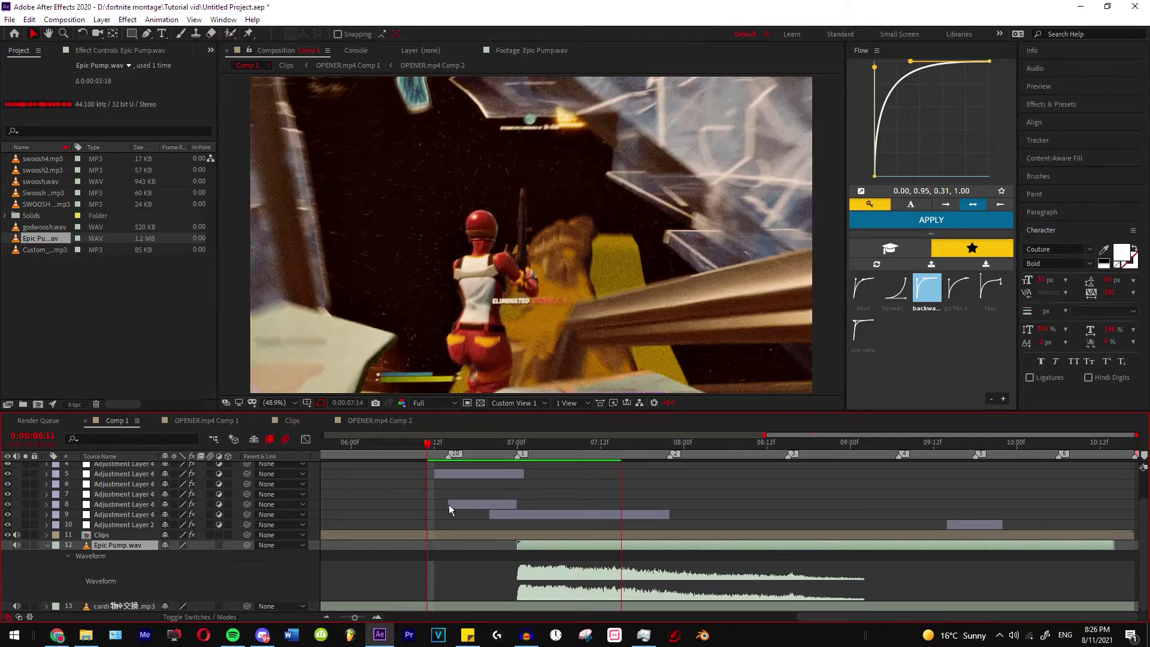
key(space)
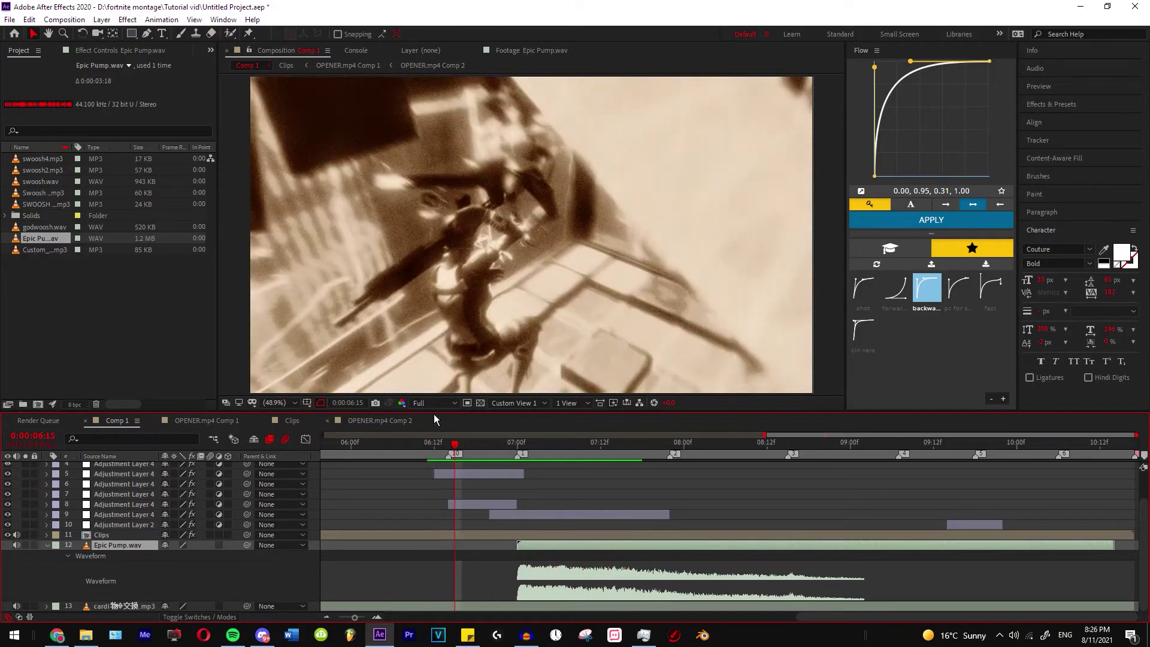
Reduce the composition preview resolution to Third and hide Adjustment Layer 5.
click(434, 403)
click(433, 467)
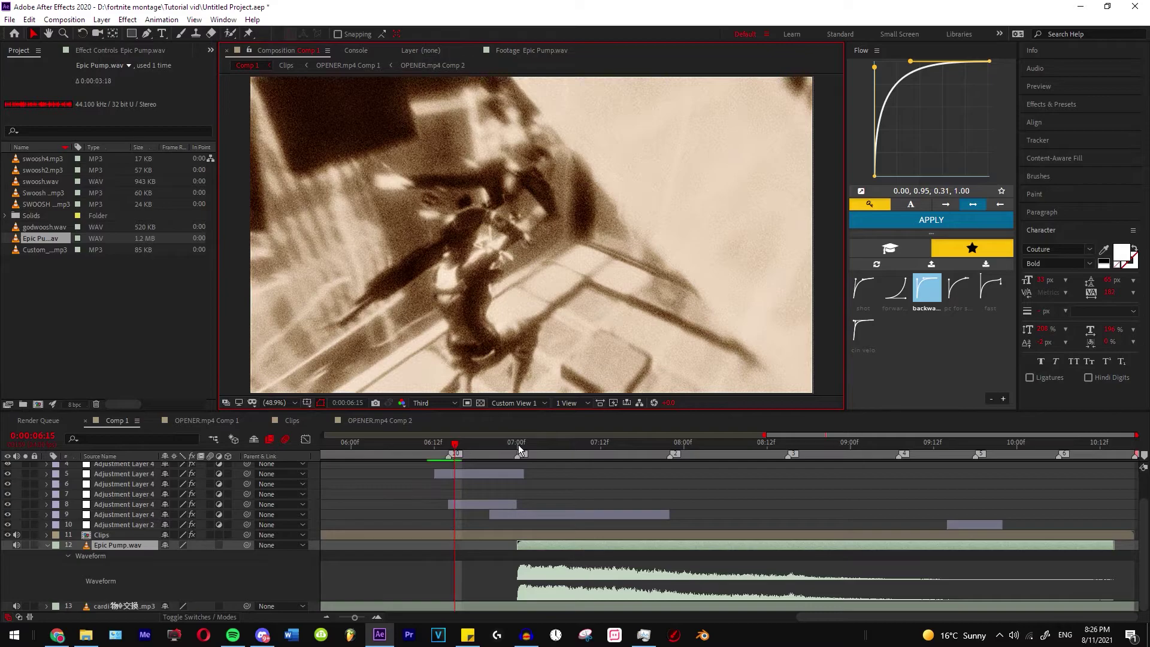
scroll(501, 487, up, 3)
click(8, 477)
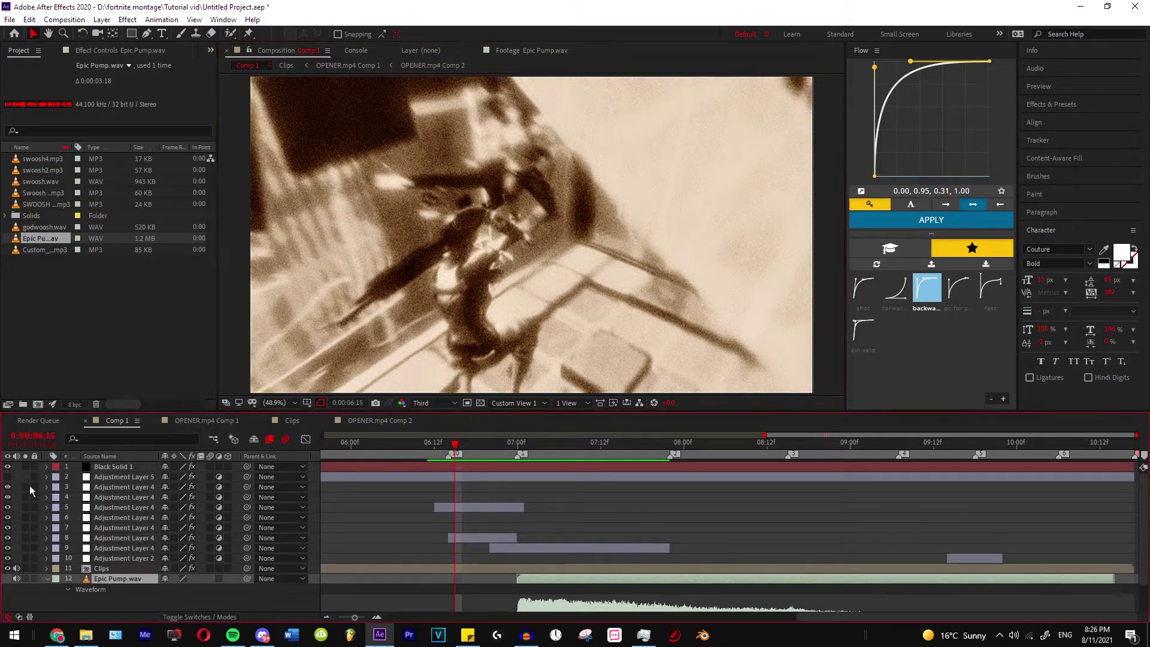
scroll(549, 532, down, 3)
scroll(533, 528, up, 1)
Go to 0:00:07:00 and lower the Audio Levels of Epic Pump.wav below 0 dB.
click(505, 447)
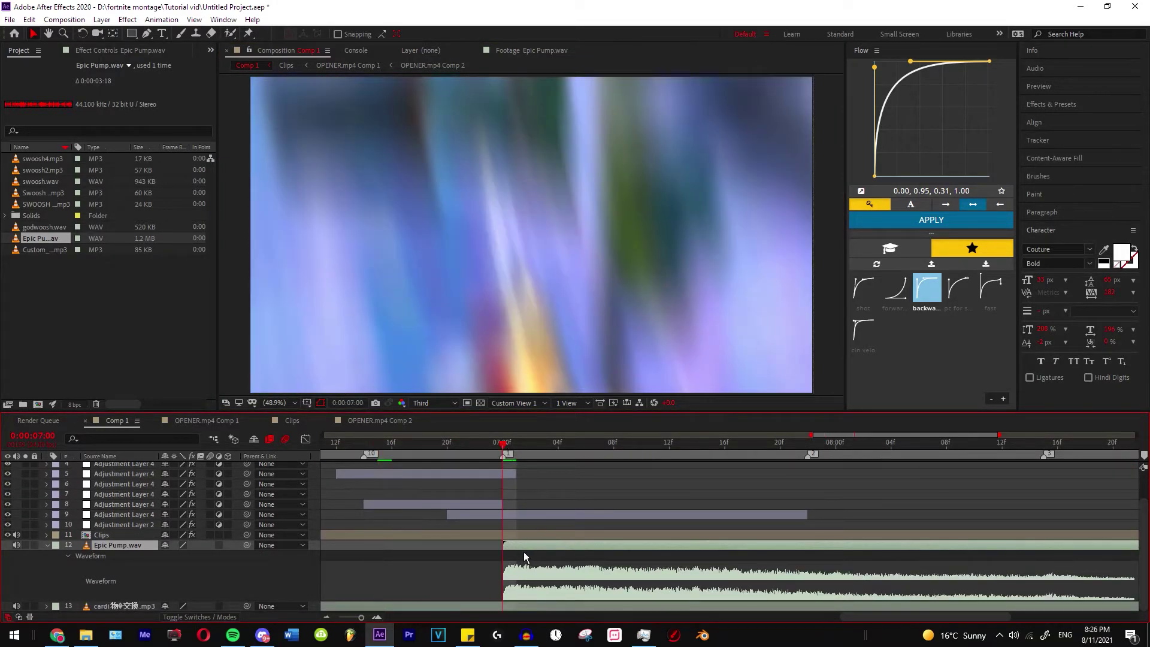
key(l)
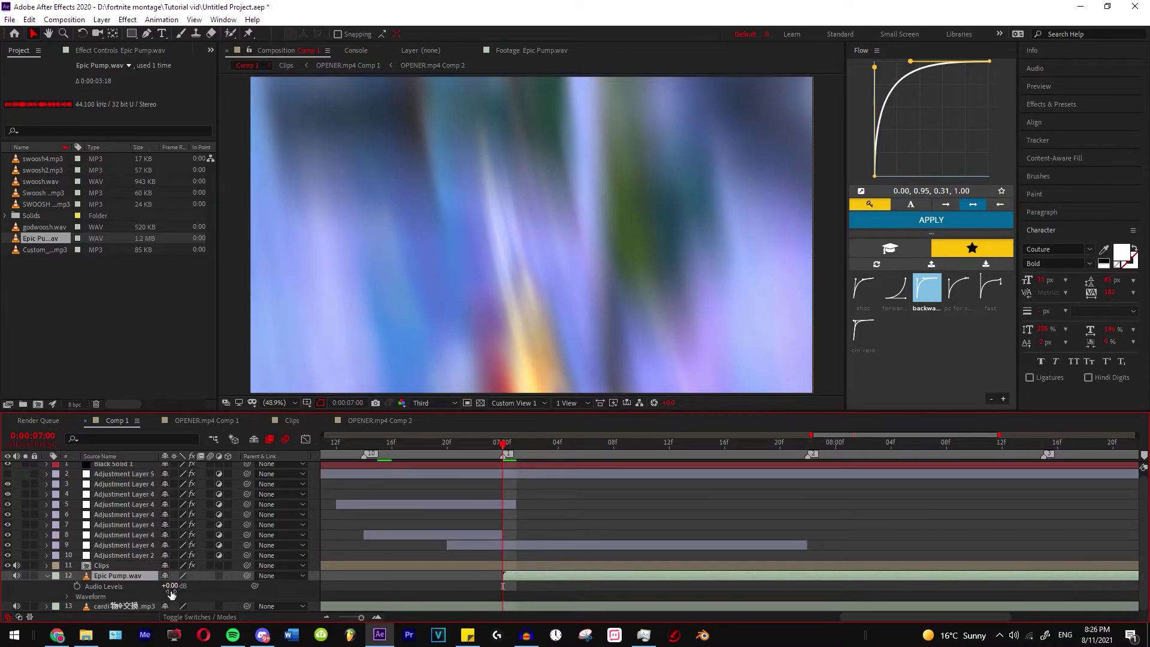
click(102, 587)
click(171, 586)
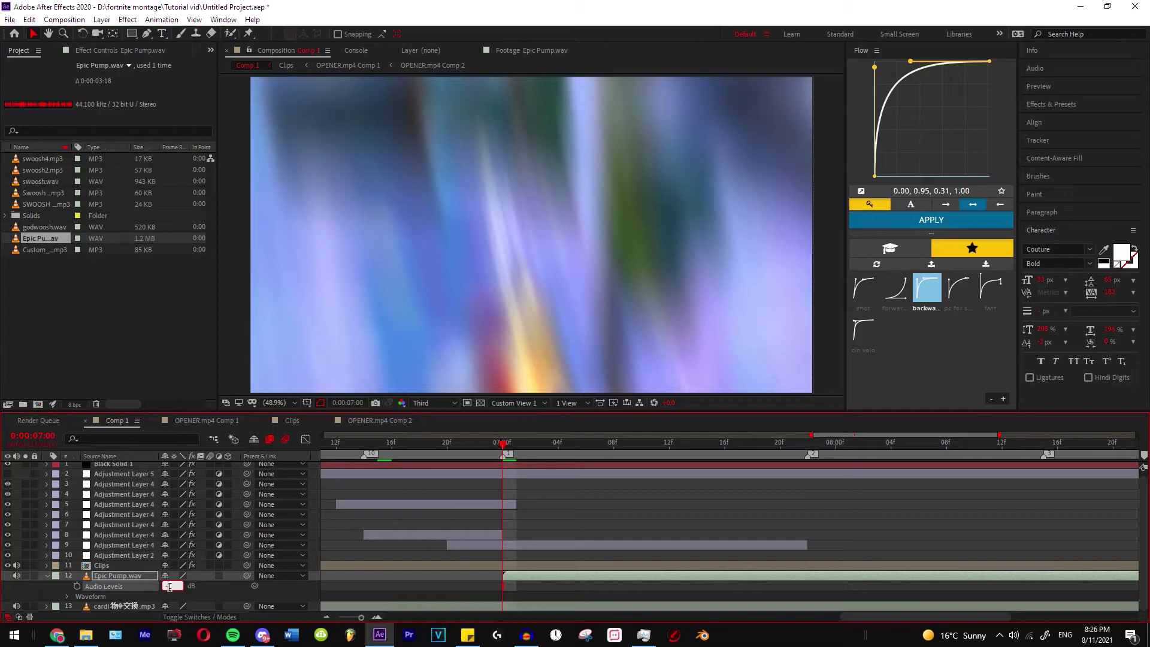
click(528, 520)
Preview the montage from 0:00:06:12 with the quieter Epic Pump.wav.
scroll(497, 498, down, 2)
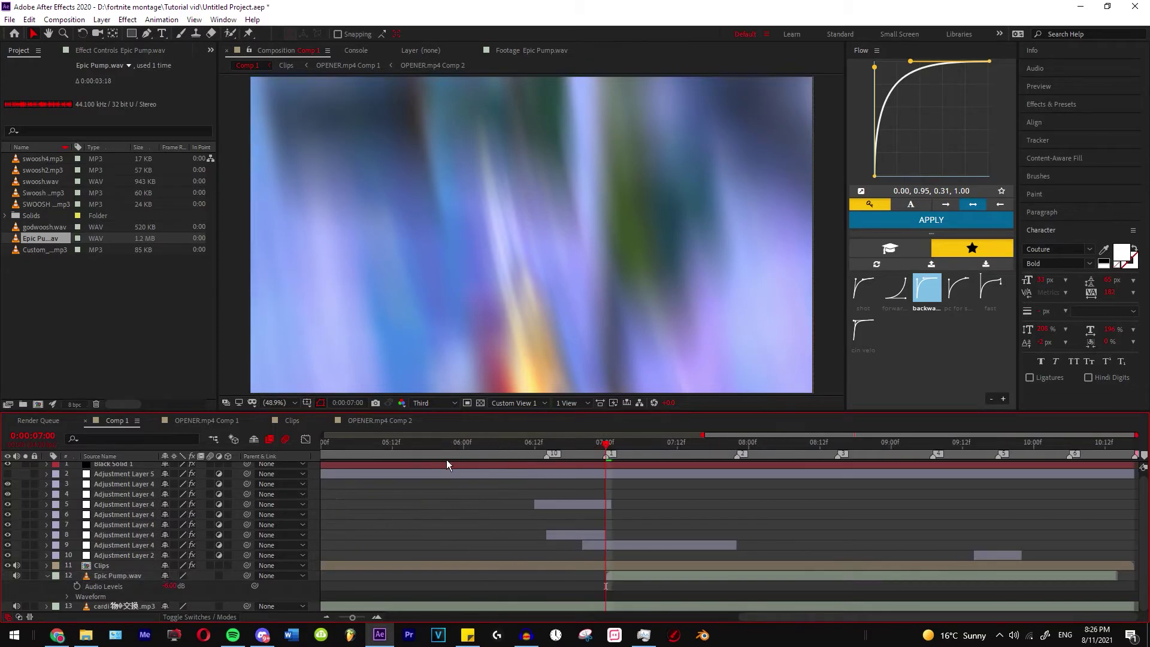
click(553, 449)
key(space)
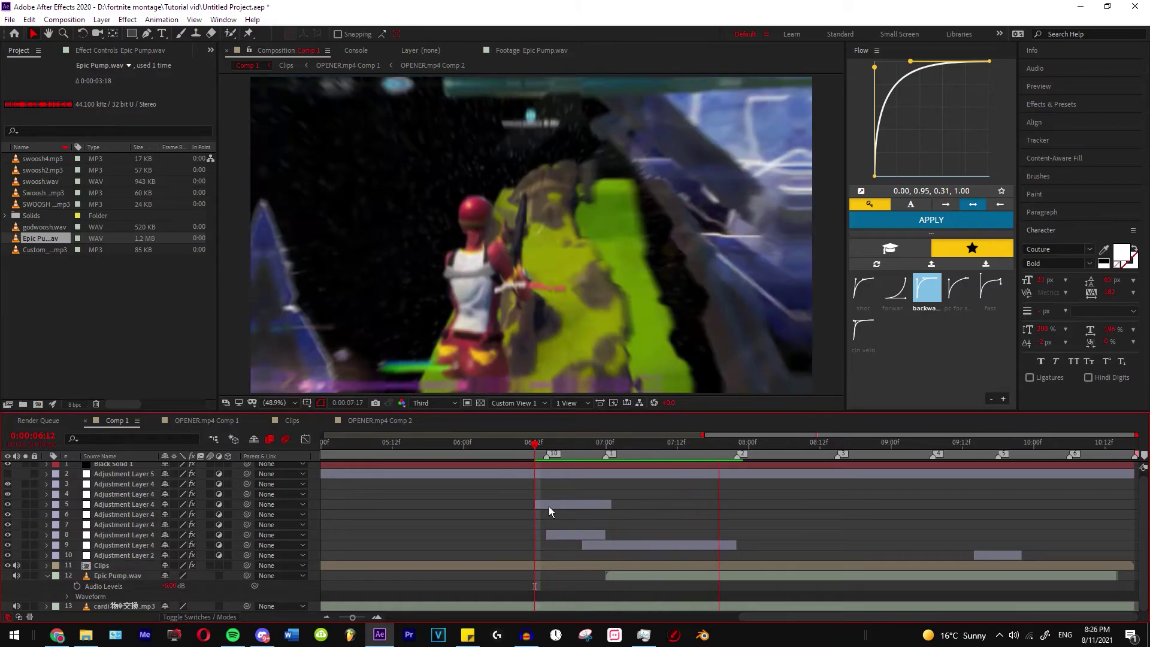
key(space)
Look through the imported sound effects, add Custom_build_up.mp3 as a layer directly below Epic Pump.wav, and reveal its waveform.
drag(592, 451, 627, 460)
click(629, 460)
click(61, 278)
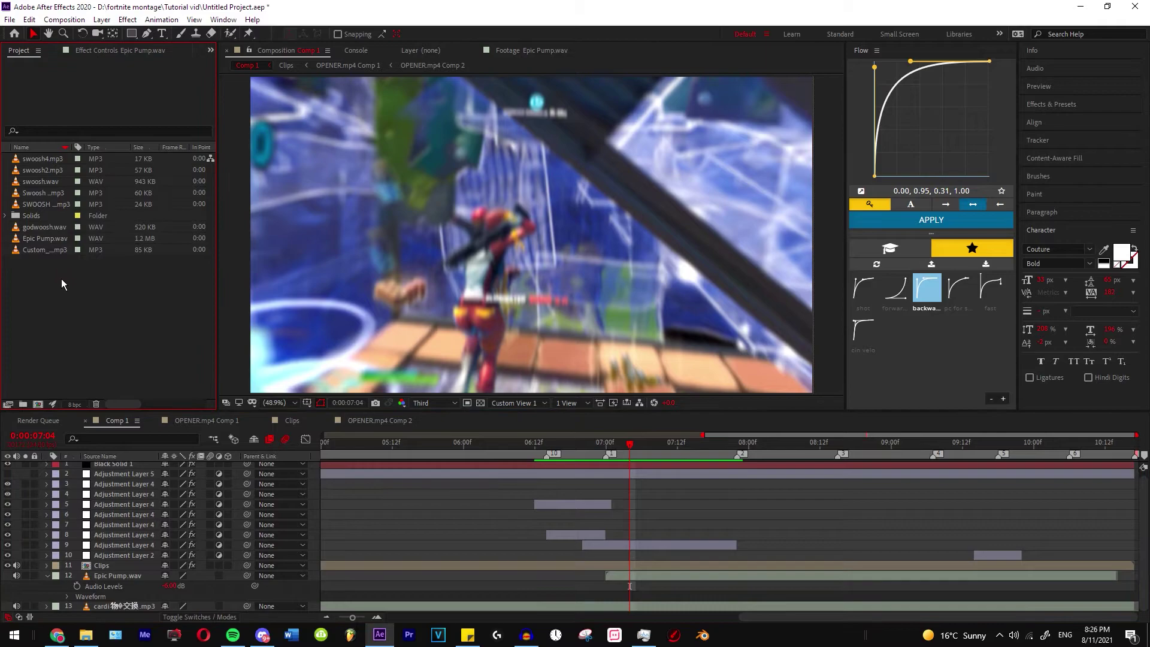
click(40, 250)
click(39, 227)
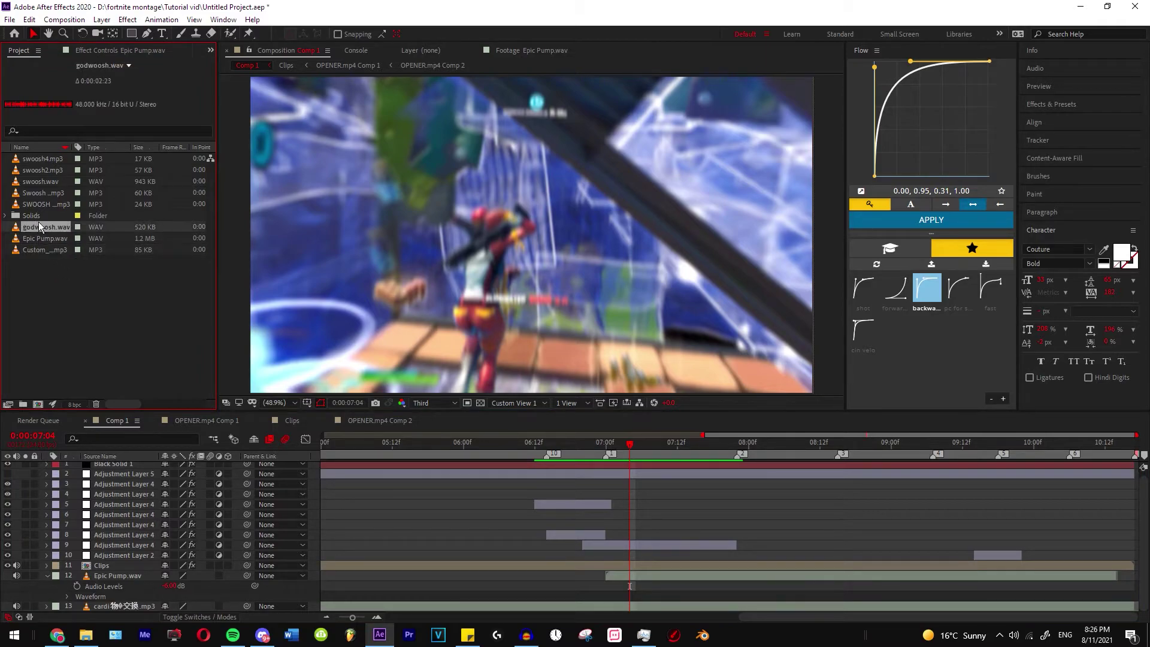
click(42, 170)
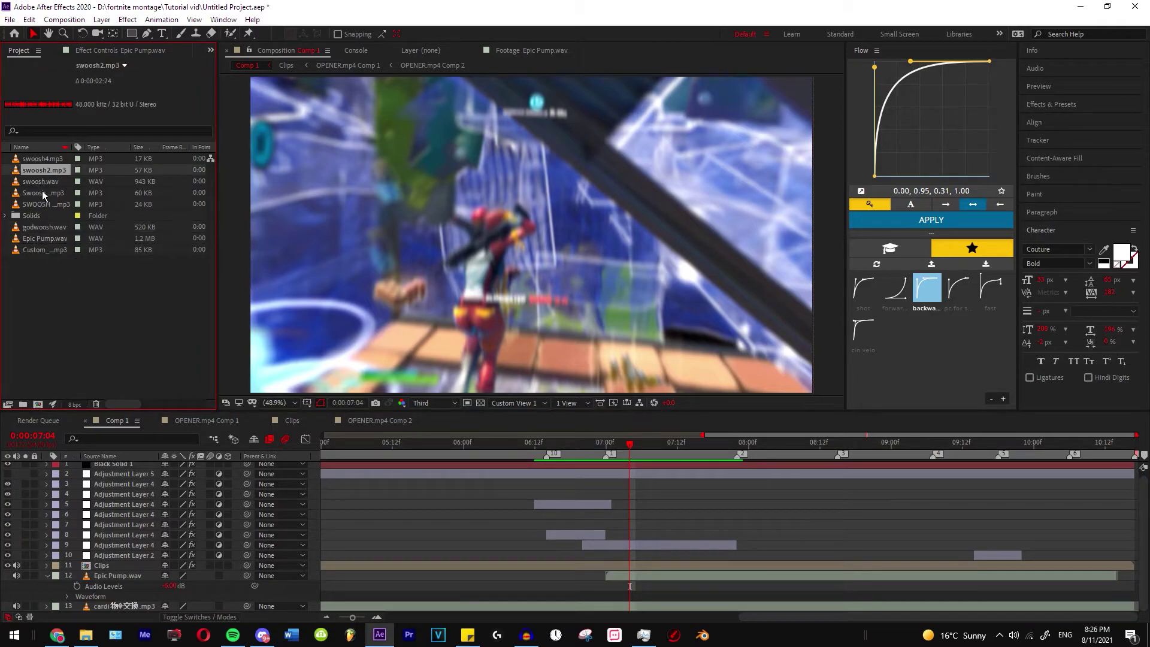
click(47, 276)
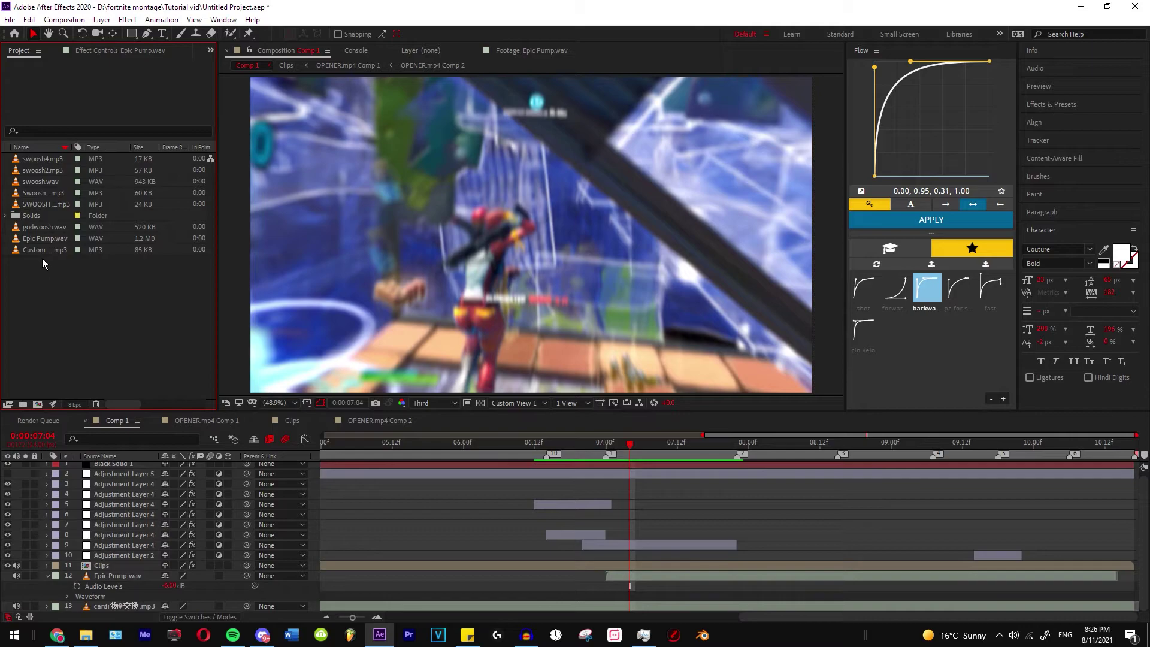
drag(43, 250, 519, 522)
key(l)
key(l)
key(minus)
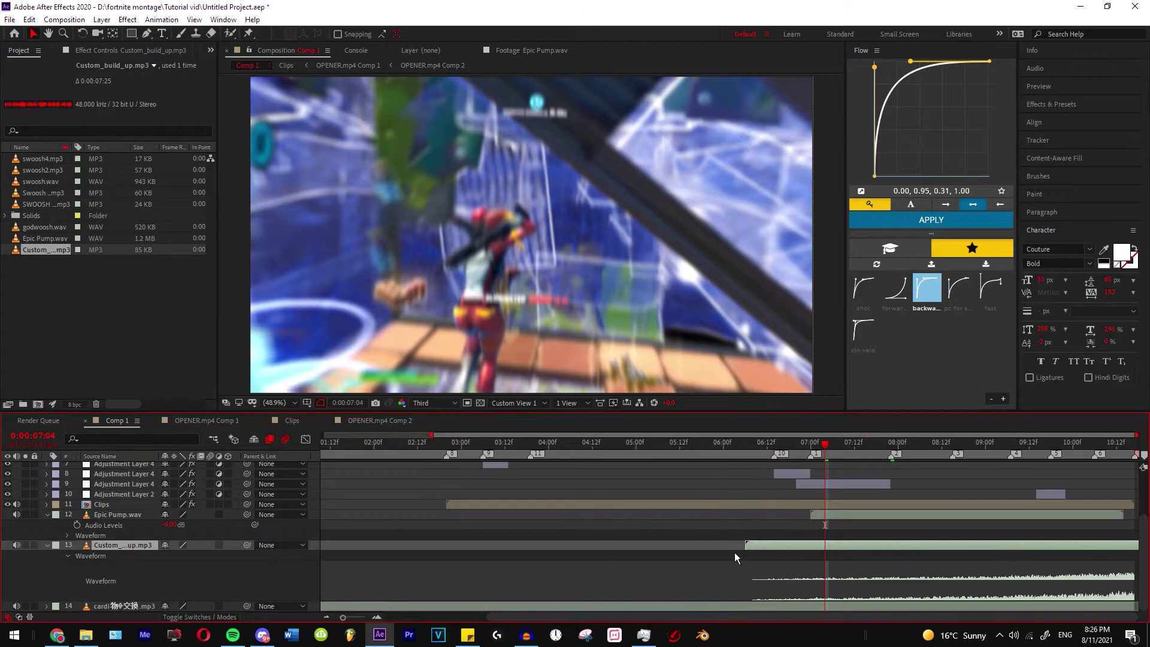
Shift the Custom_build_up.mp3 layer earlier so its waveform peak lines up with the transition at 0:00:07:00.
drag(773, 546, 381, 547)
drag(803, 553, 737, 584)
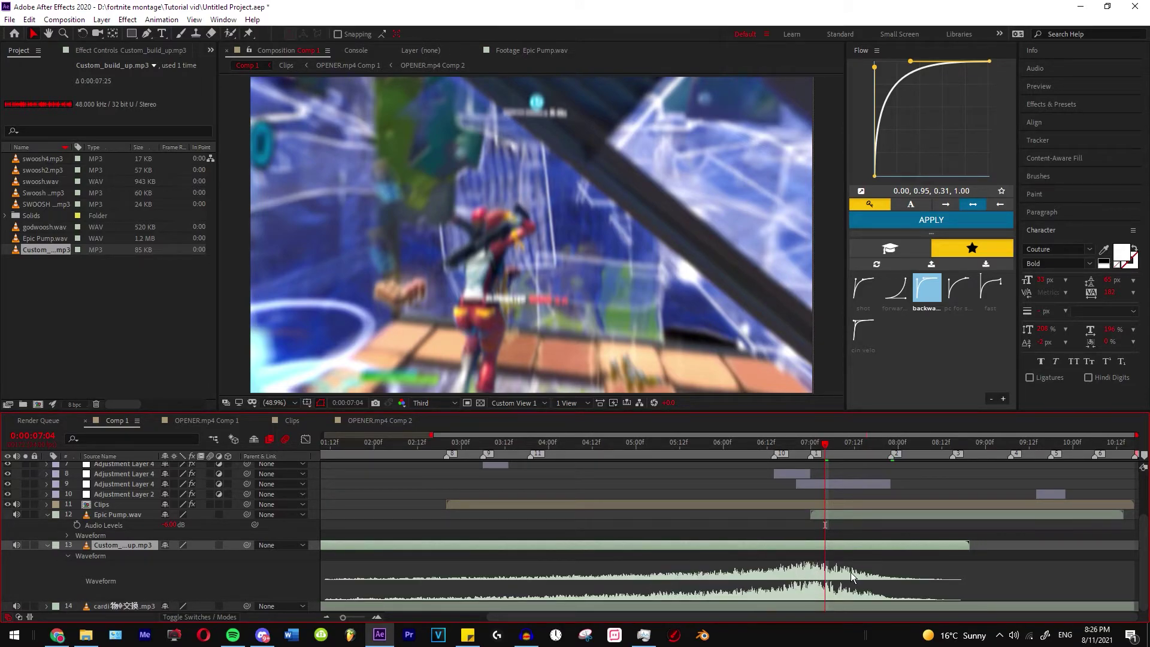
key(equal)
key(equal)
click(712, 452)
key(minus)
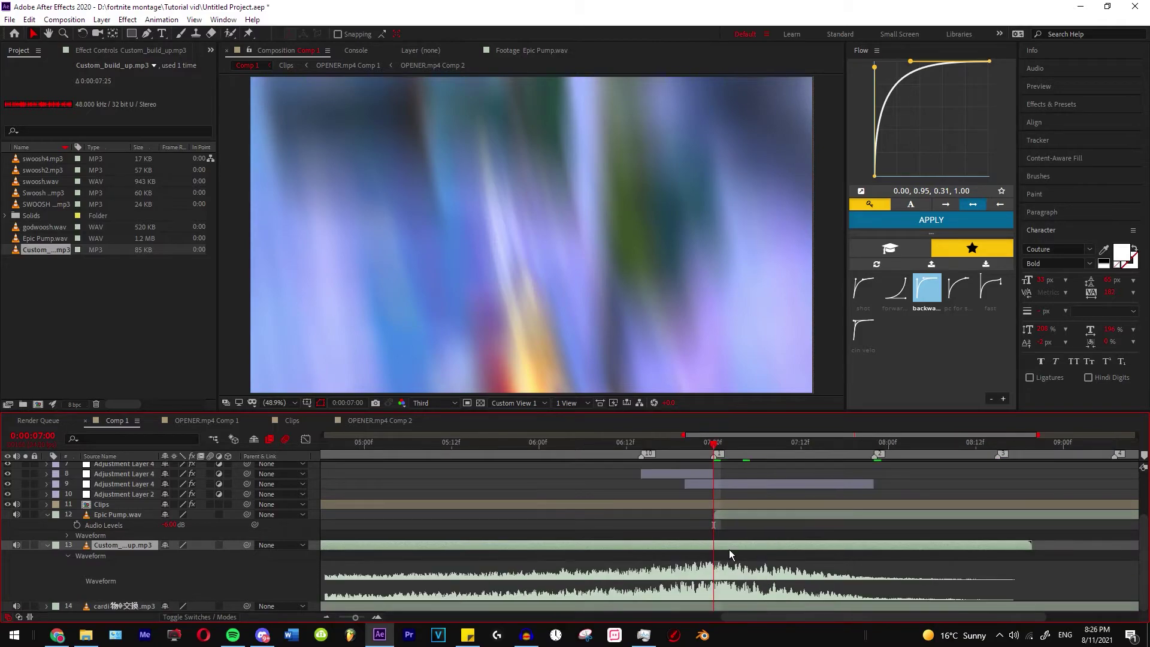
drag(730, 550, 742, 551)
key(minus)
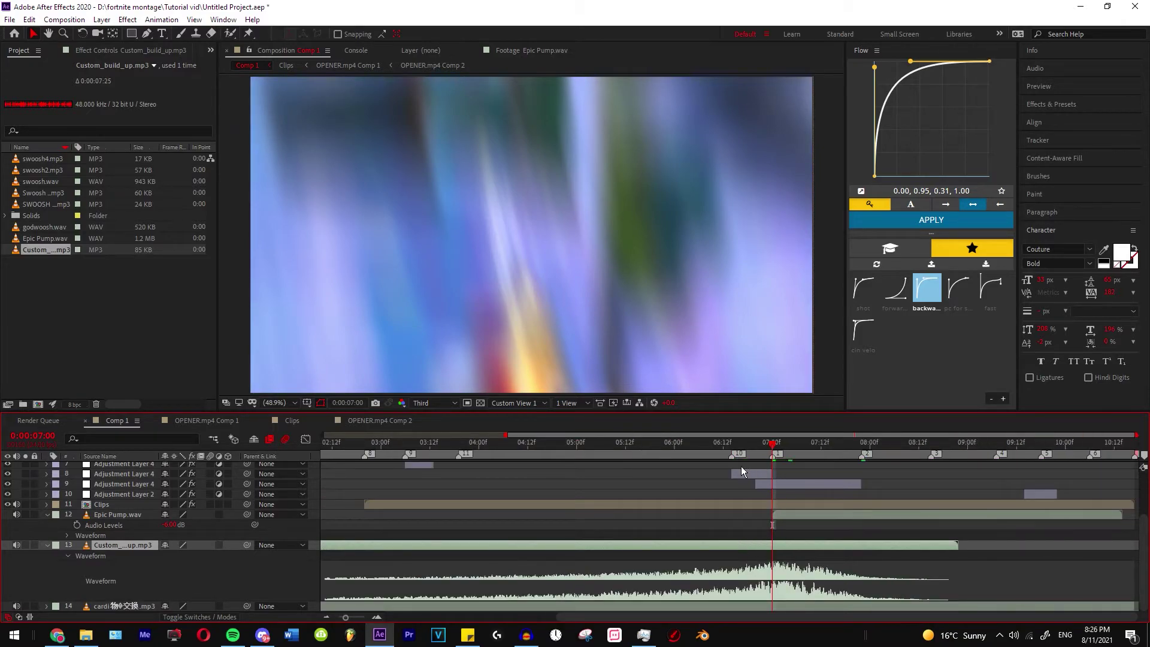
Preview the build-up sound leading into the transition from 0:00:05:20.
click(684, 454)
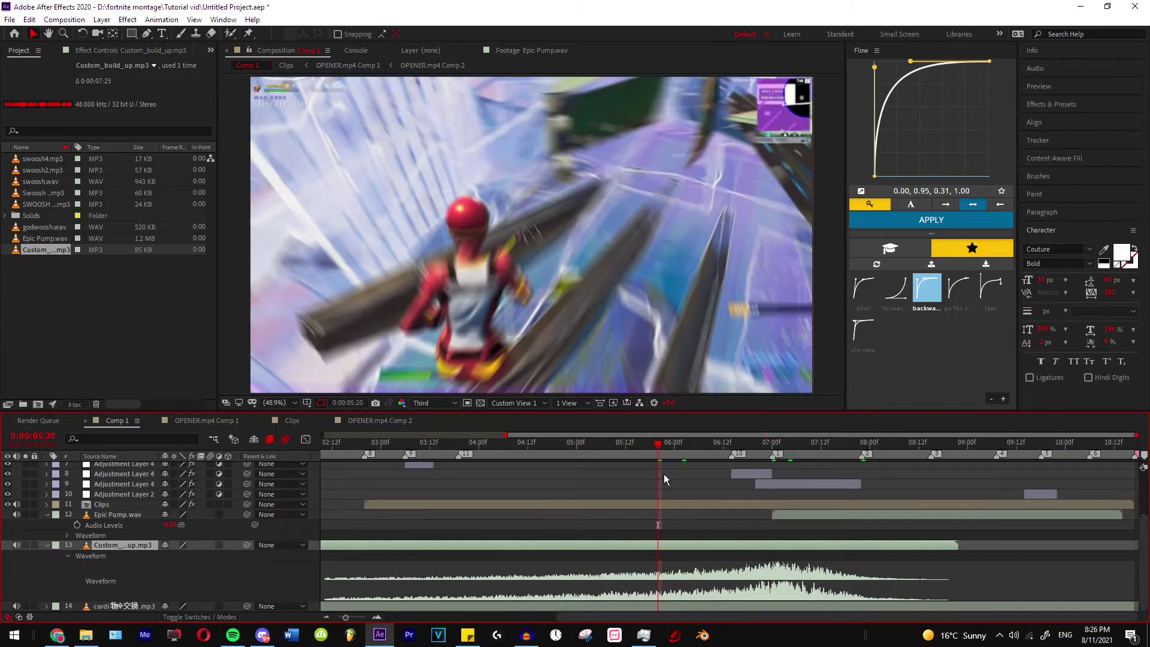
click(664, 473)
key(space)
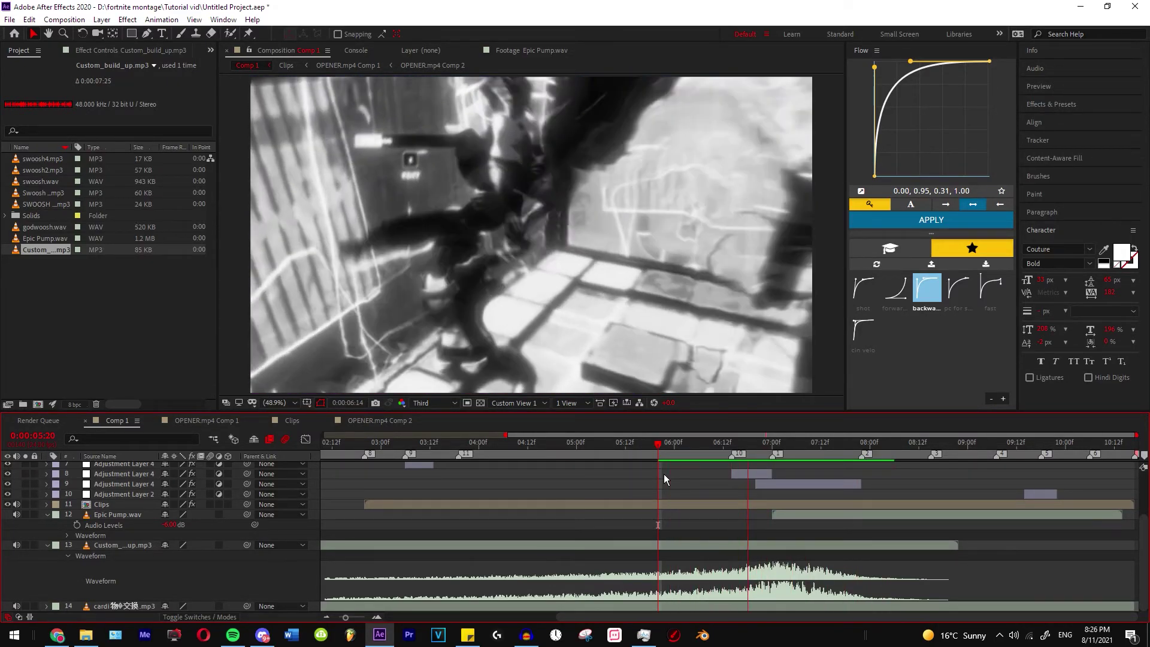
key(space)
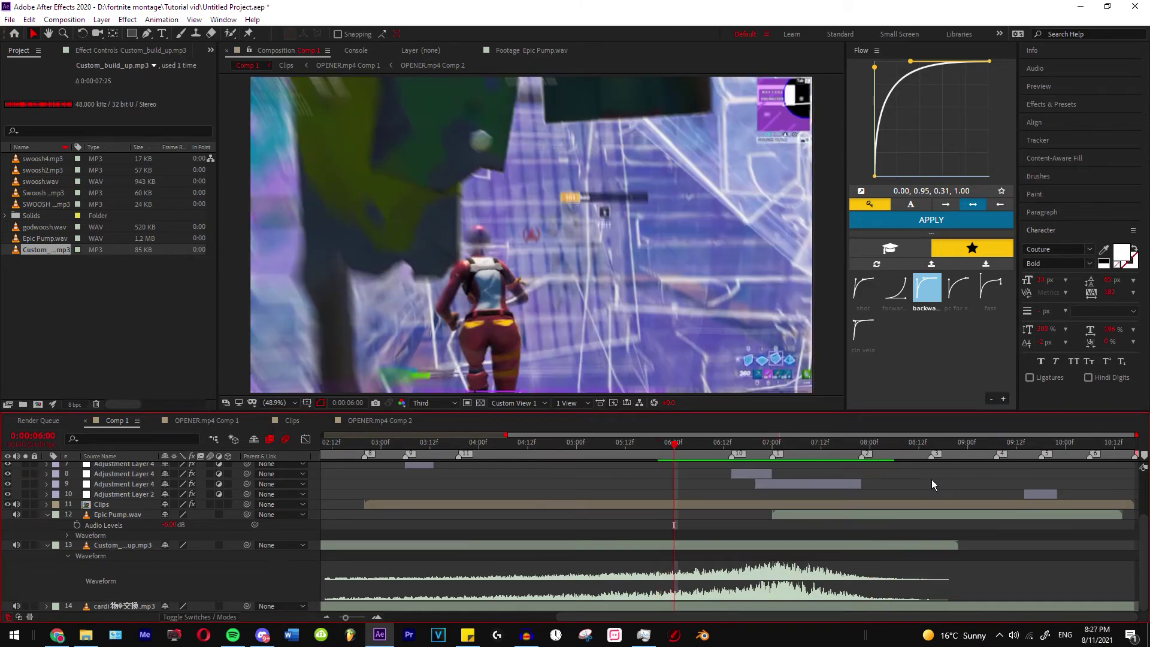
Collapse the open audio properties and waveforms of all layers and clear the layer selection.
scroll(501, 483, down, 2)
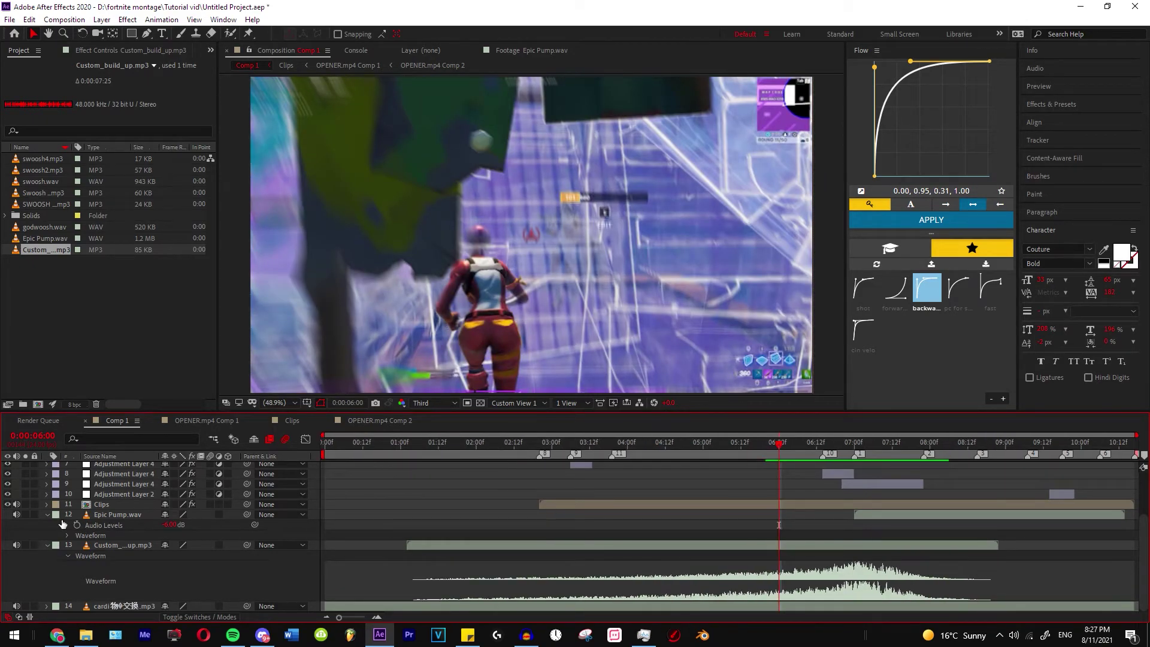
key(ctrl+a)
key(u)
click(570, 504)
Go to the start of the Clips layer at 0:00:02:20 and select swoosh2.mp3 among the project files.
scroll(571, 504, up, 2)
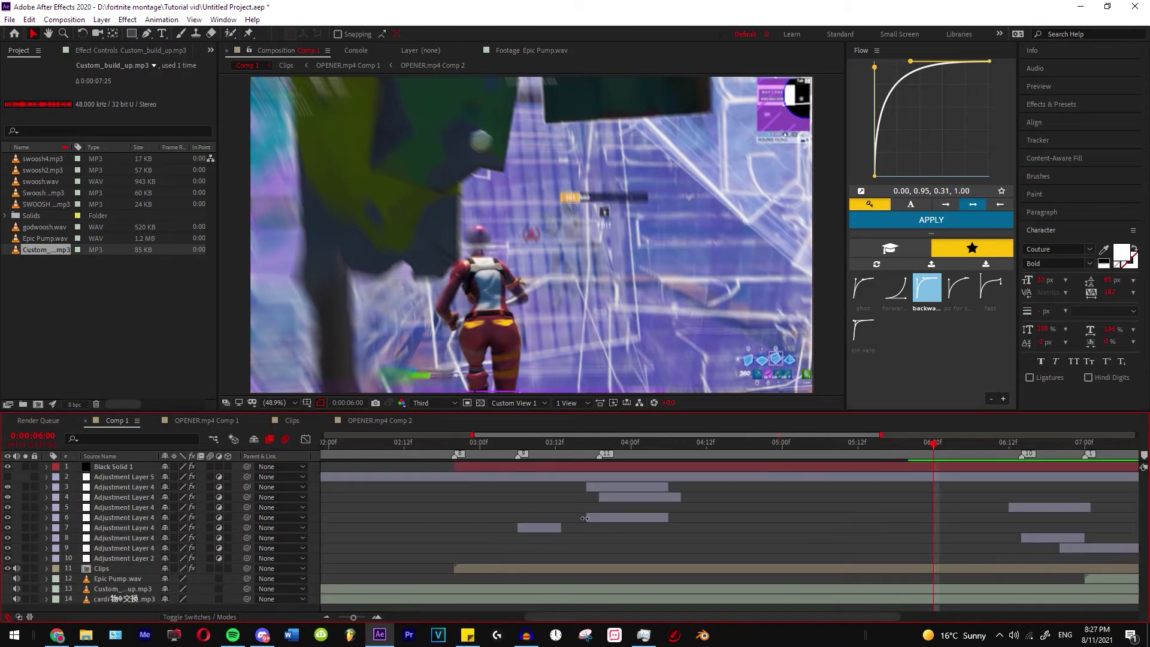
scroll(459, 479, down, 2)
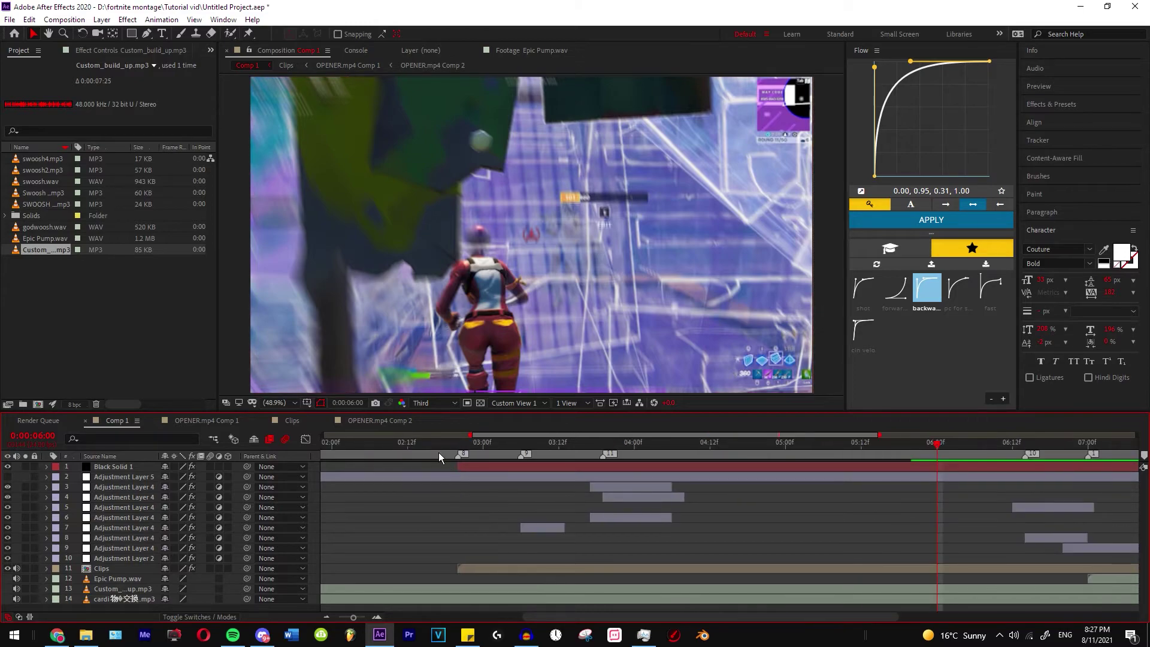
drag(439, 454, 462, 469)
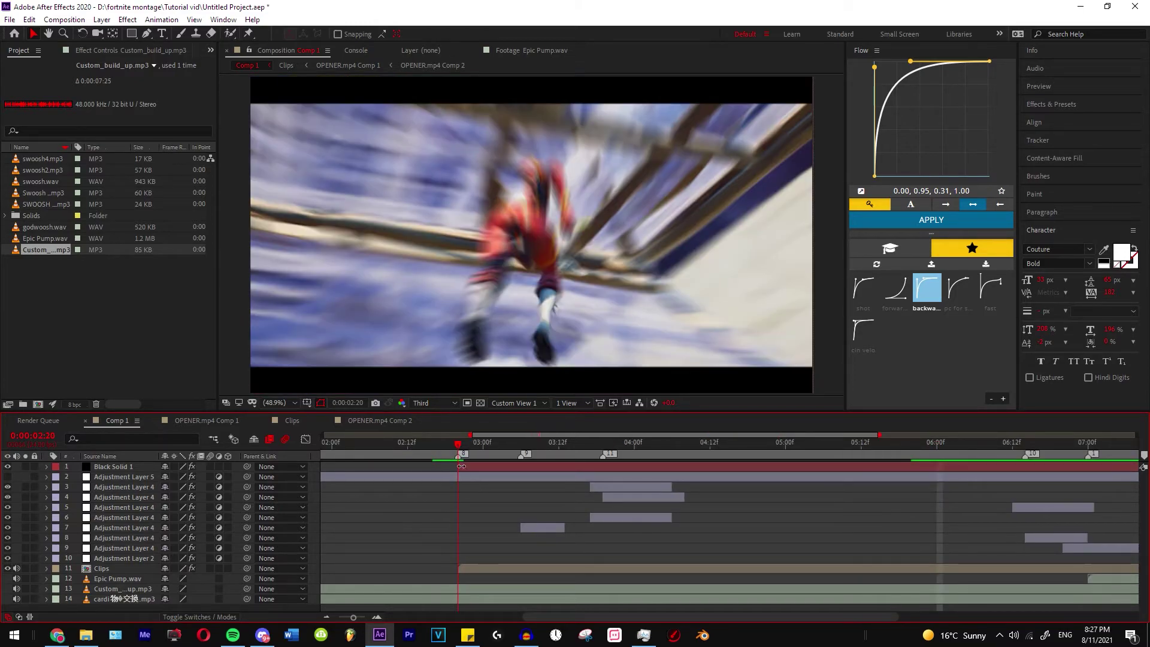
click(30, 171)
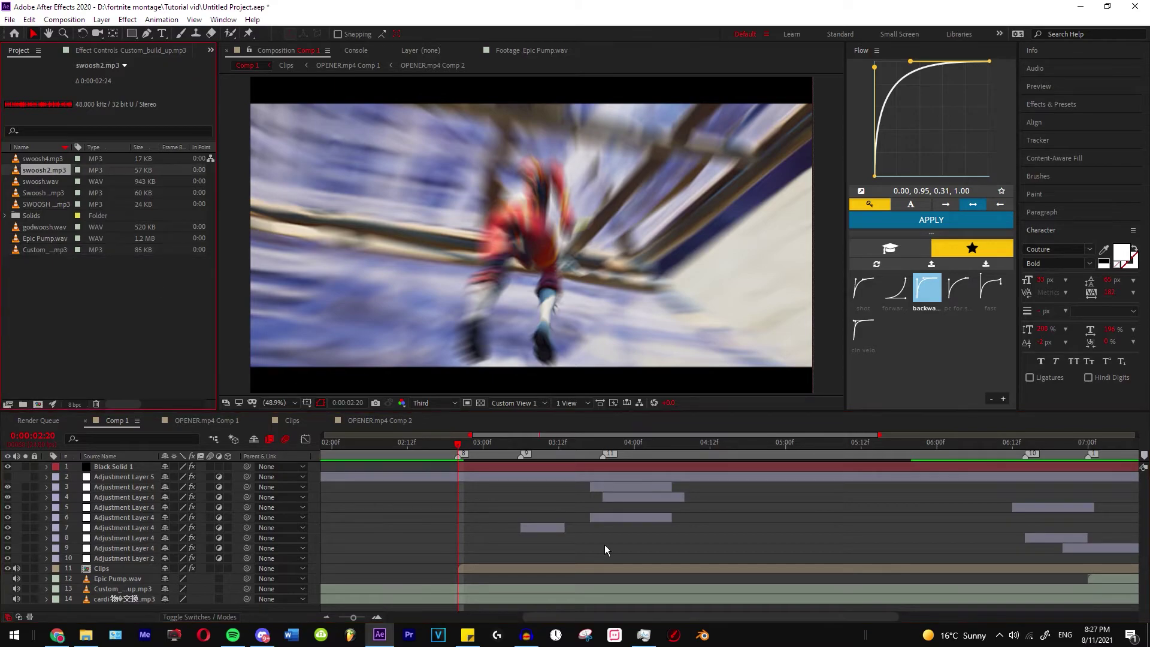
Review the sound-effect layers below Clips, including swoosh4.mp3, the SWOOSH file, BULLET_KLING.wav and the second Epic Pump sound.
scroll(516, 539, down, 3)
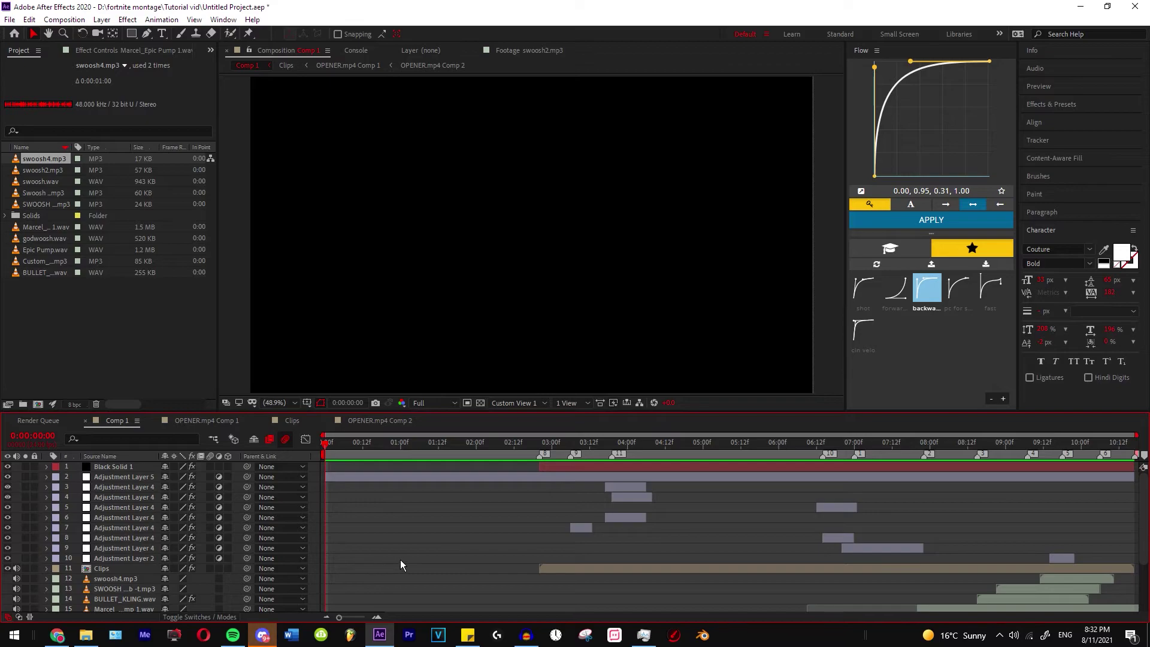
scroll(419, 566, down, 3)
click(131, 504)
click(131, 515)
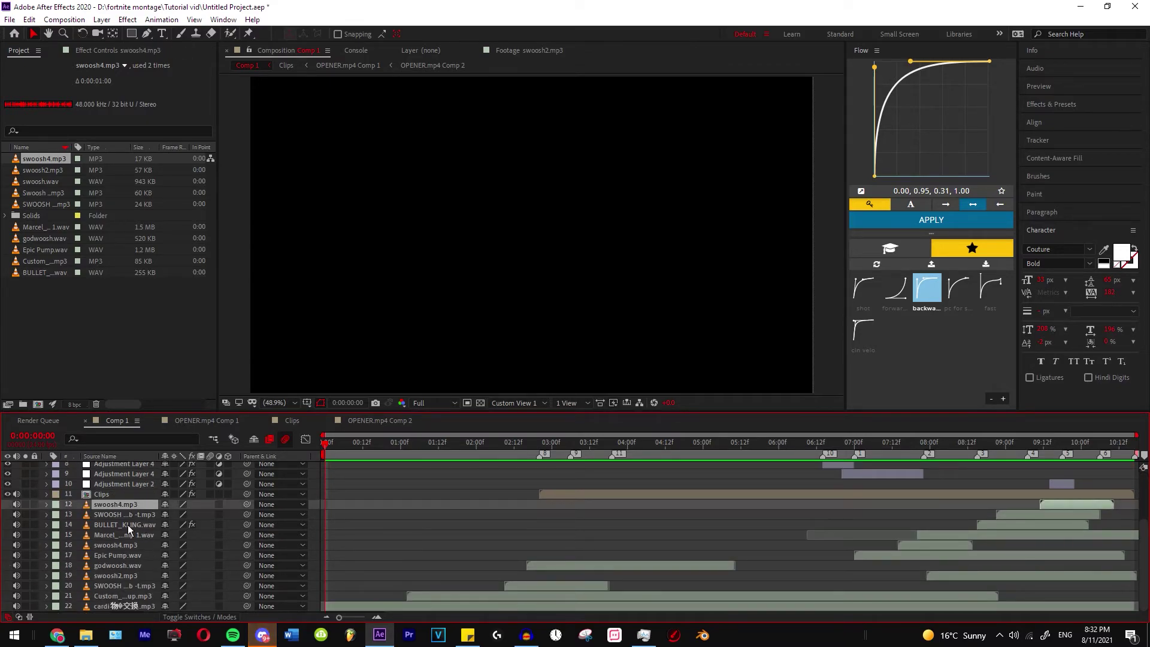
click(128, 525)
click(128, 536)
click(125, 545)
click(128, 535)
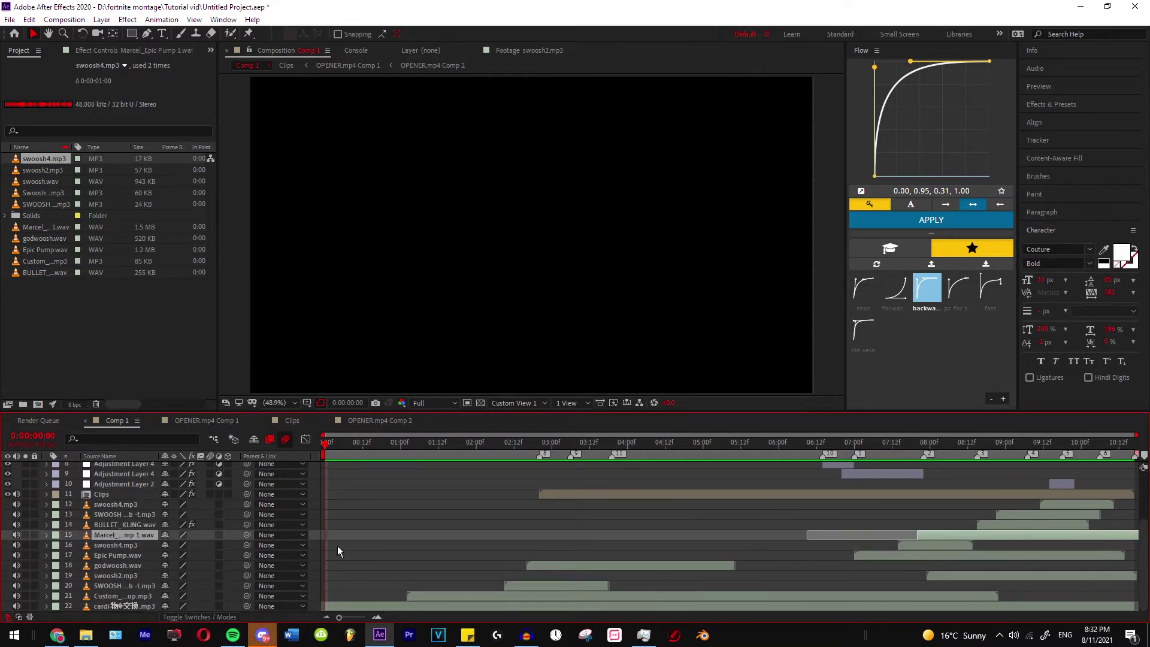
Check the frame at 0:00:08:03, return to 0:00:00:00 and preview Comp 1 with all sound effects.
drag(929, 452, 944, 457)
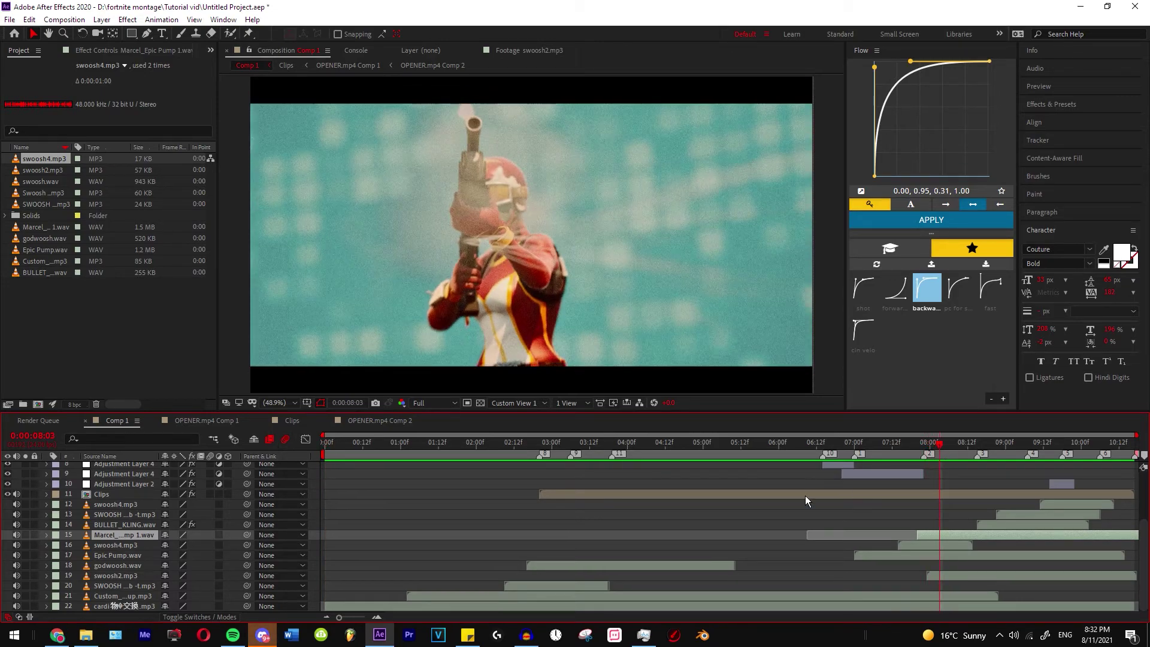
drag(339, 453, 302, 455)
click(401, 491)
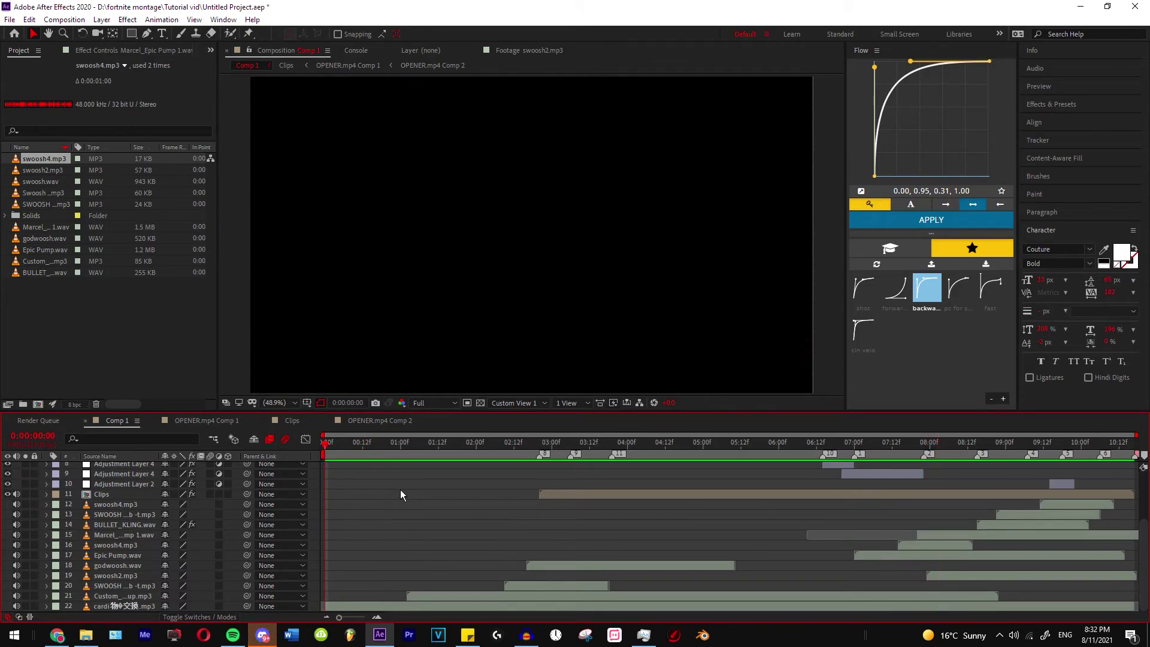
key(space)
Inspect the early clips and their adjustment-layer effects at 0:00:03:00 and 0:00:04:00.
drag(493, 461, 559, 483)
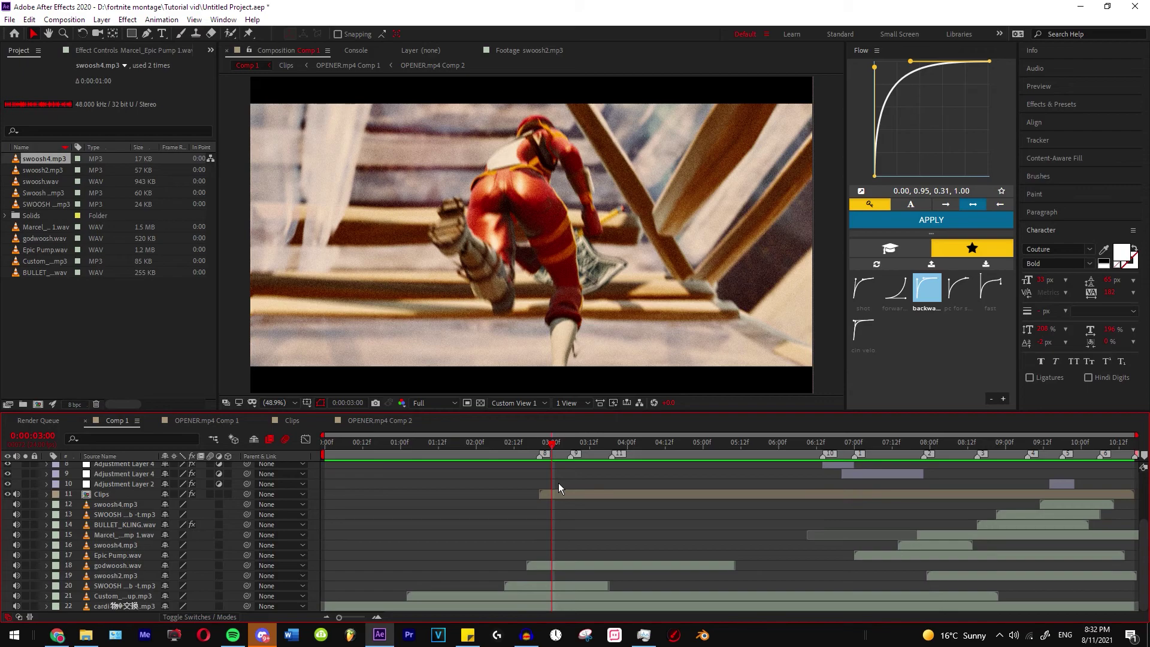
scroll(652, 500, up, 3)
alt+scroll(652, 501, up, 2)
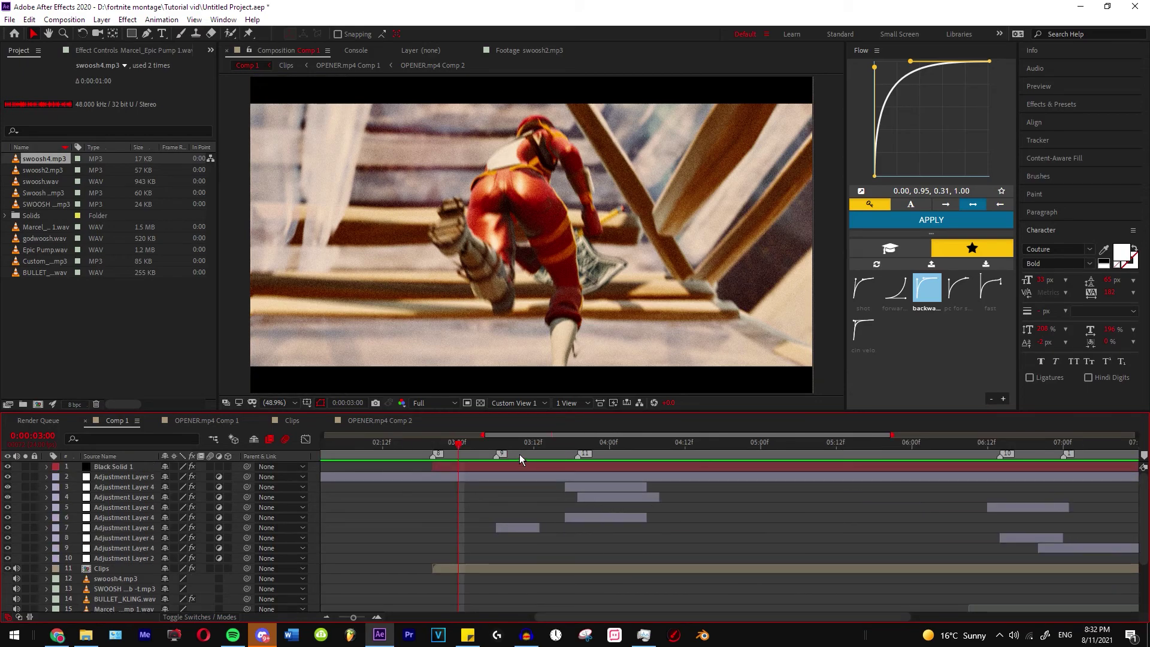
drag(520, 454, 616, 482)
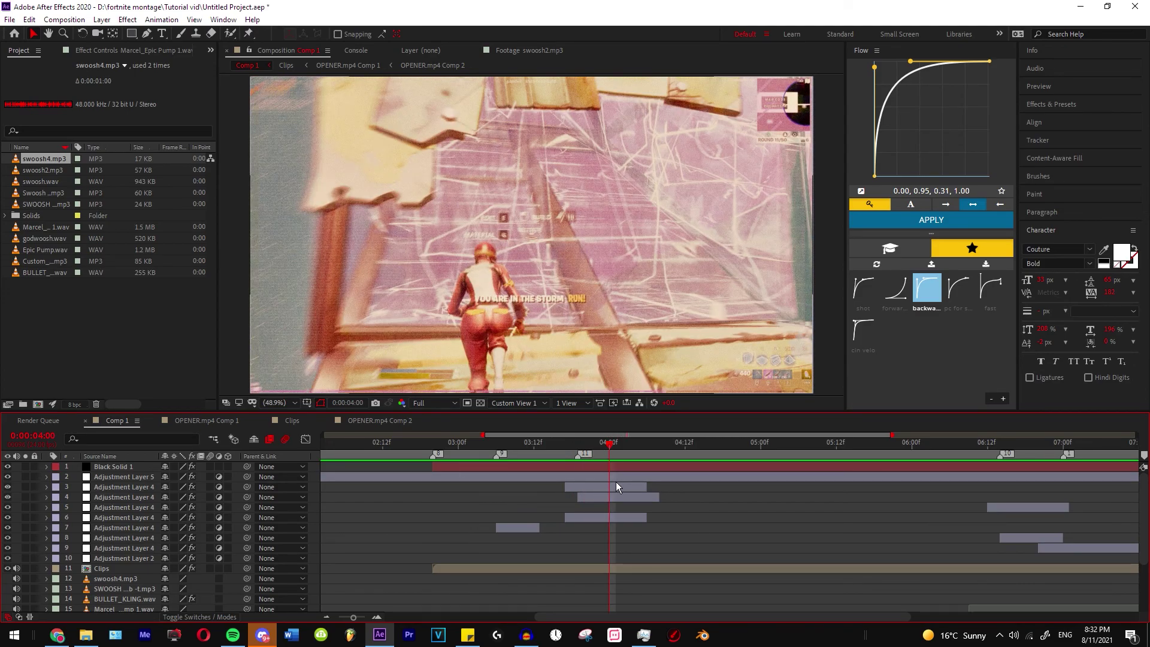